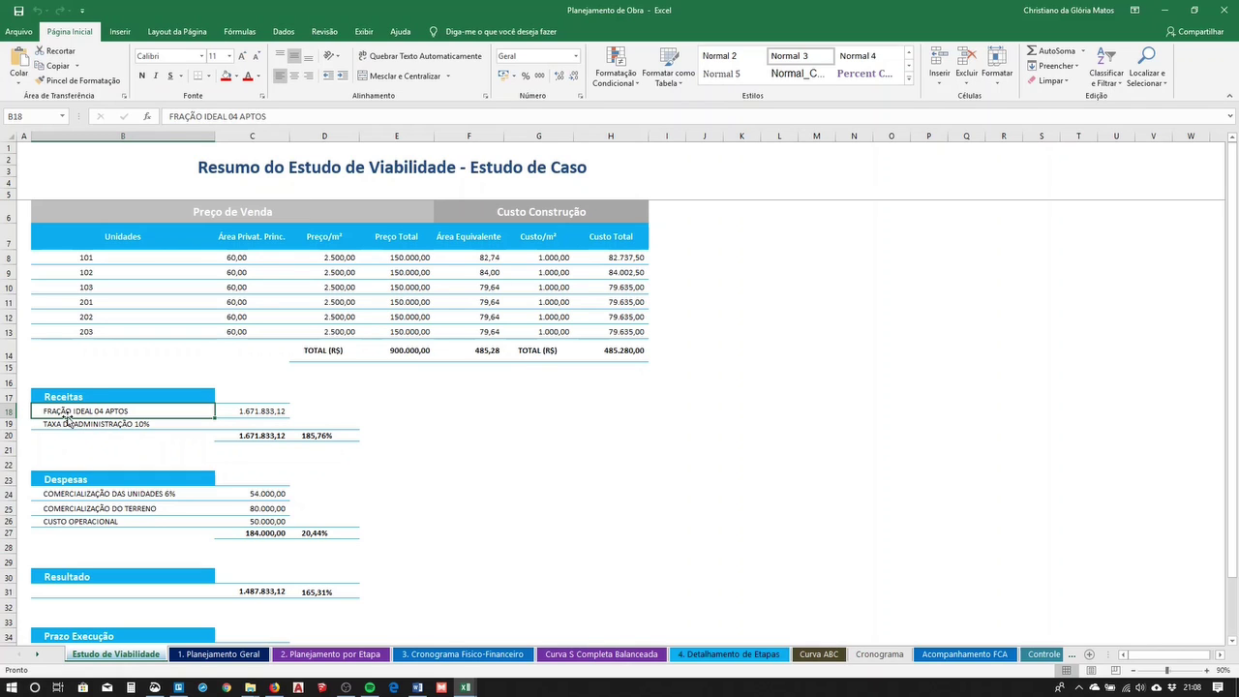
Examine the Estudo de Viabilidade summary, from unit prices and construction costs through Receitas, Despesas and Resultado to Prazo Execução
scroll(145, 321, "down", 3)
scroll(239, 382, "up", 3)
scroll(268, 401, "down", 1)
scroll(243, 410, "up", 1)
scroll(109, 376, "down", 1)
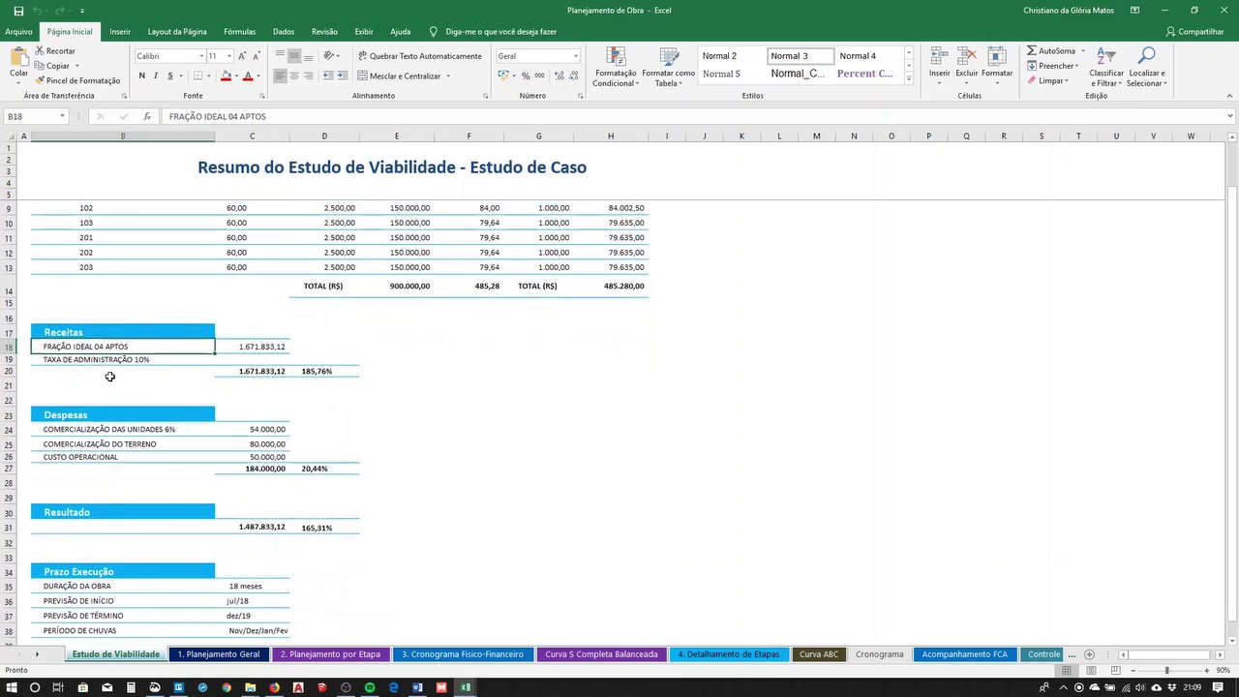
scroll(152, 348, "down", 2)
scroll(155, 353, "up", 1)
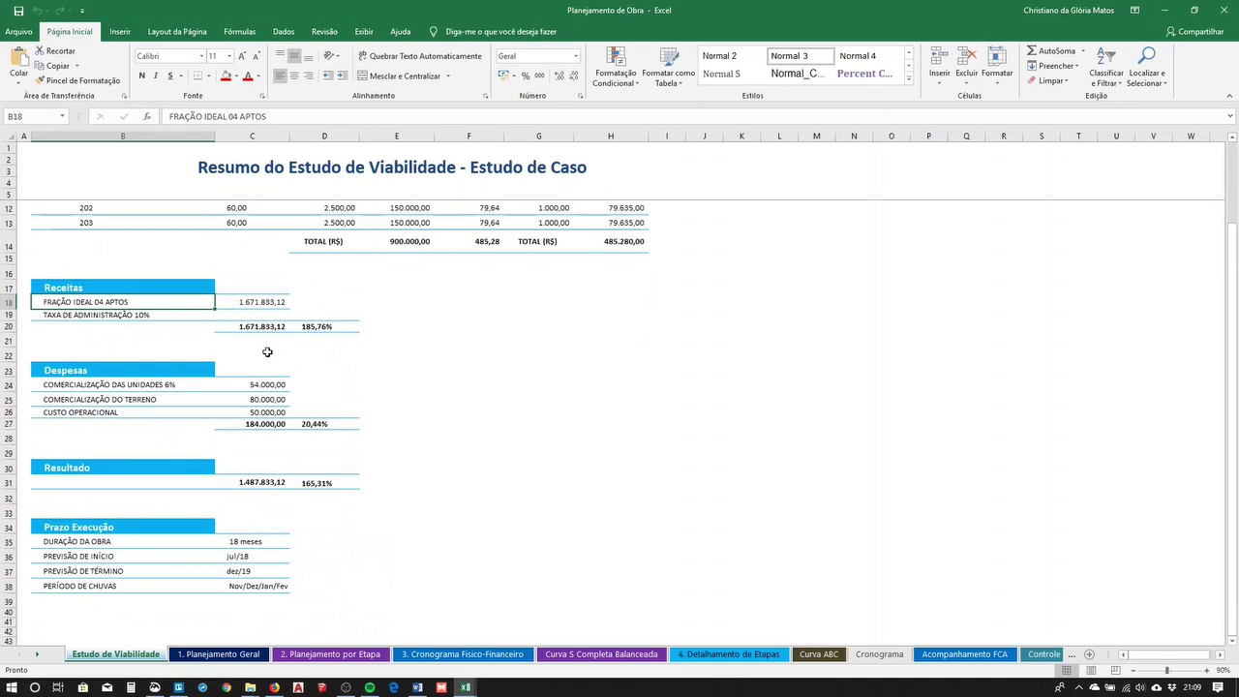
scroll(254, 416, "down", 1)
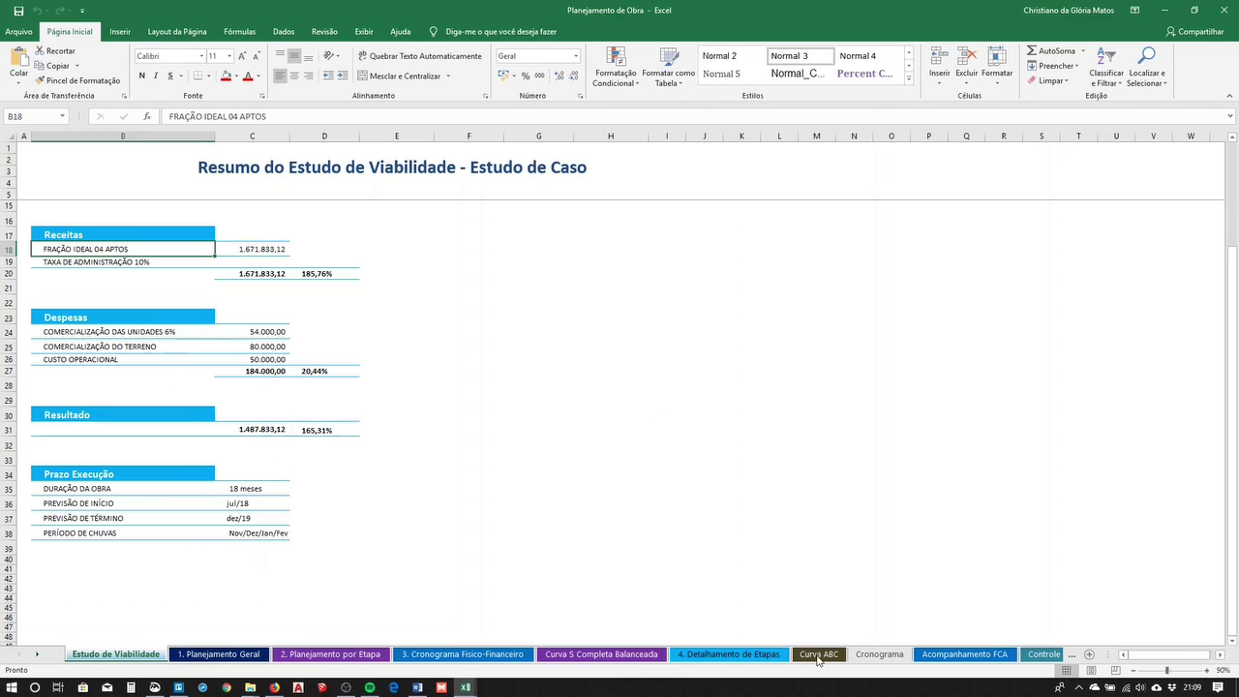
Open the 1. Planejamento Geral sheet and review its Terreno, Construção, Gestão de Prazo and Gestão Financeira sections
left_click(215, 654)
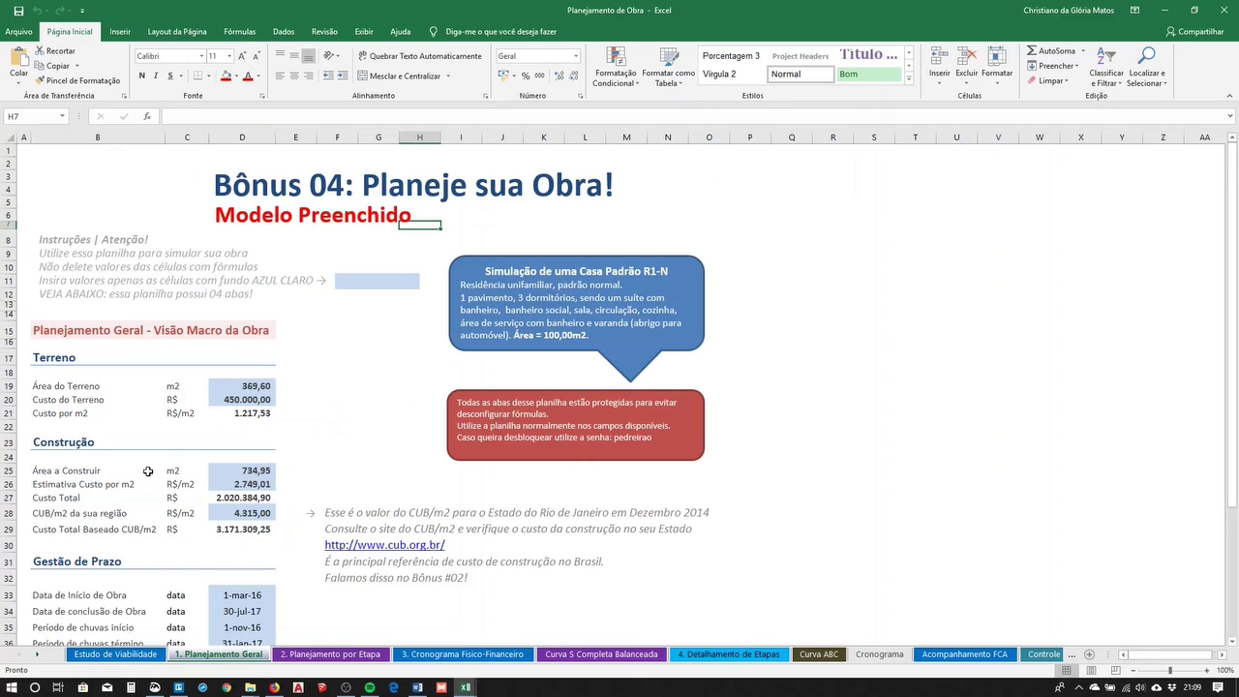
scroll(207, 500, "down", 1)
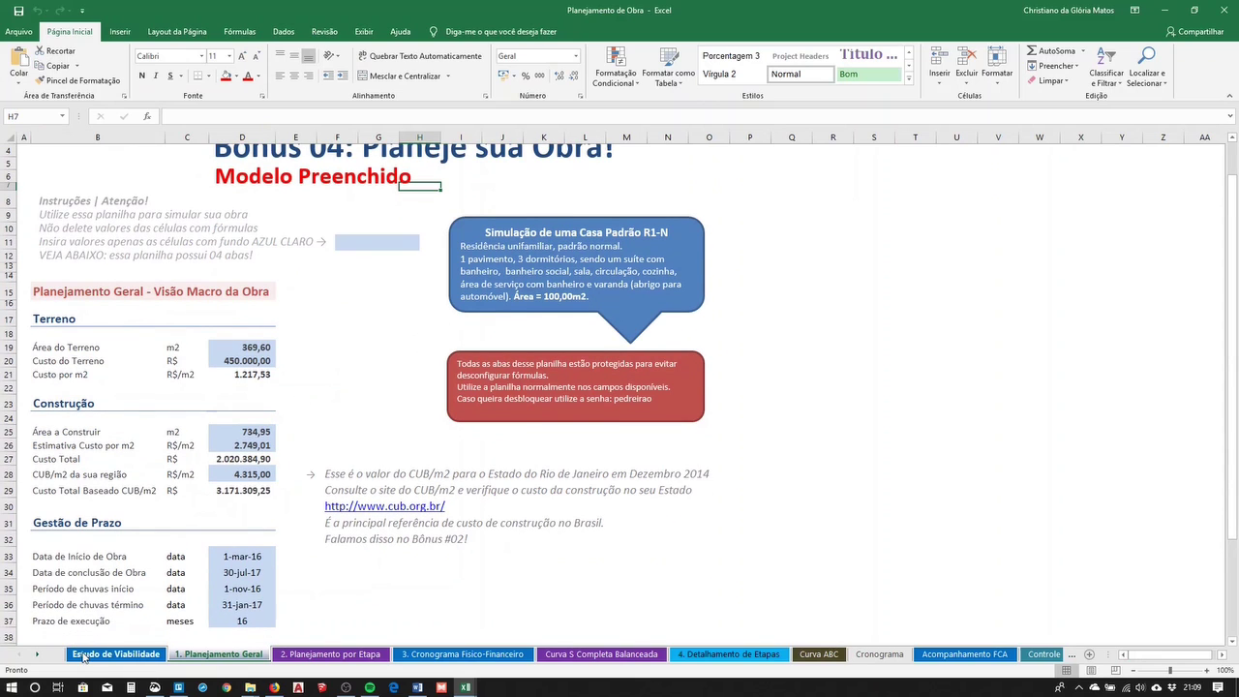
scroll(125, 307, "down", 1)
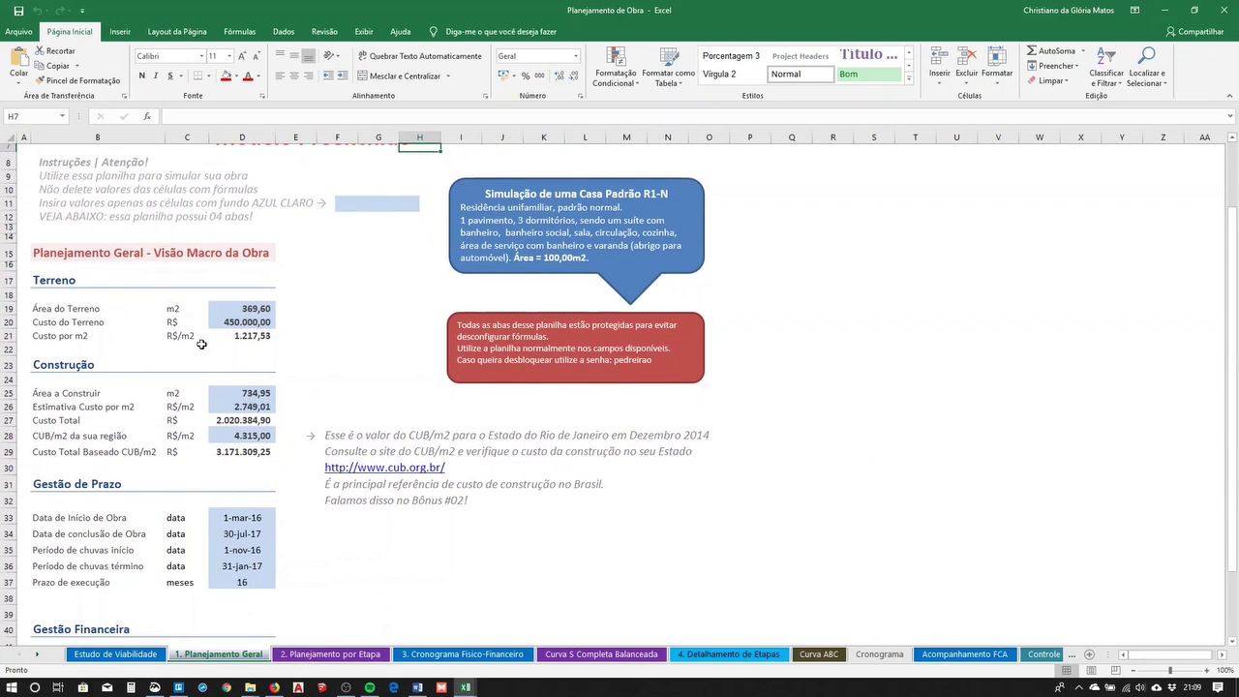
scroll(201, 443, "down", 1)
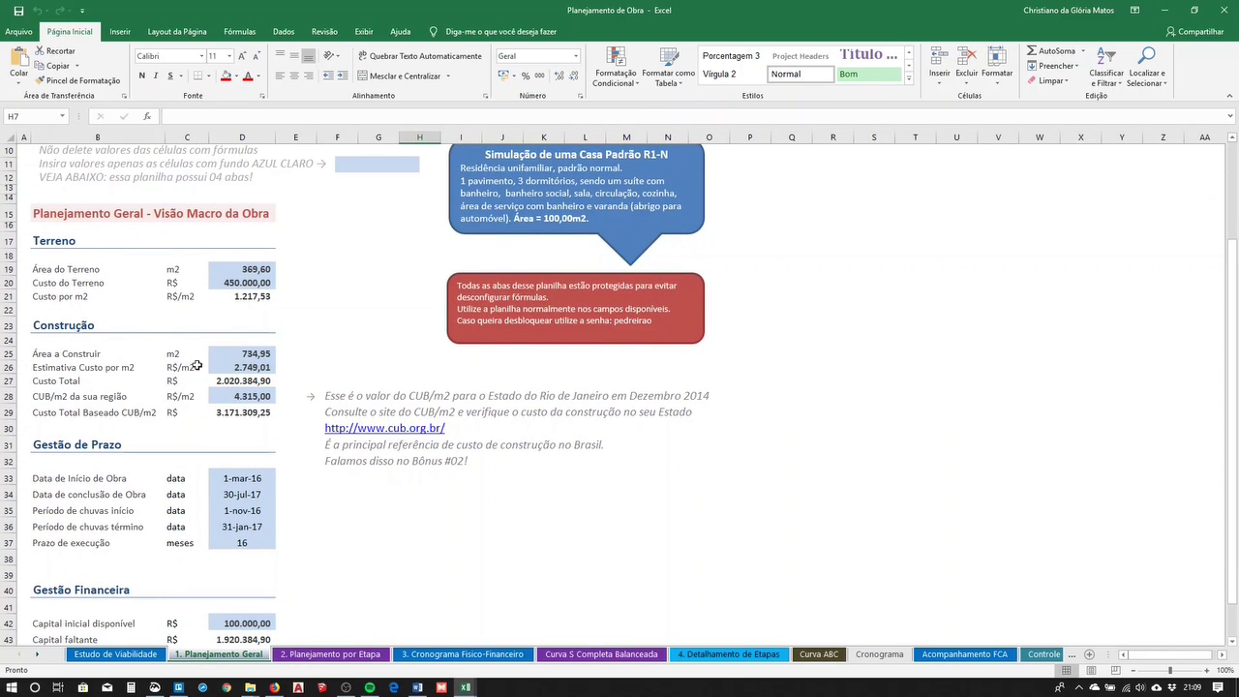
scroll(205, 406, "down", 2)
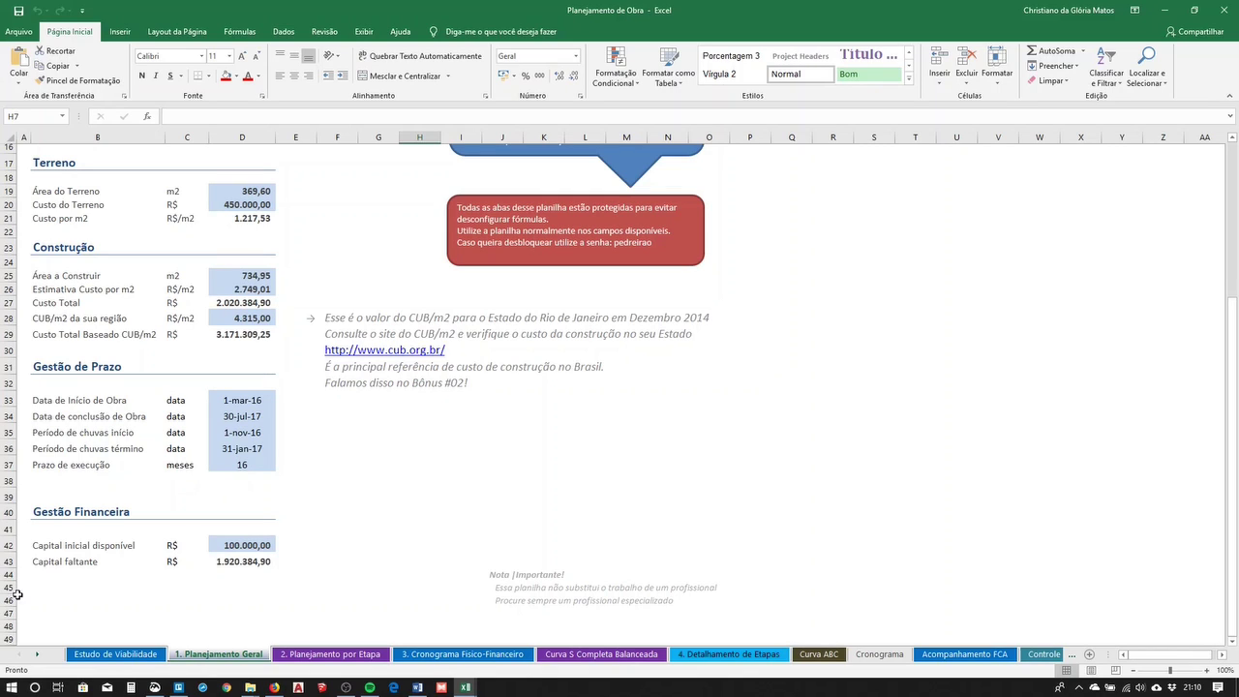
scroll(145, 515, "down", 2)
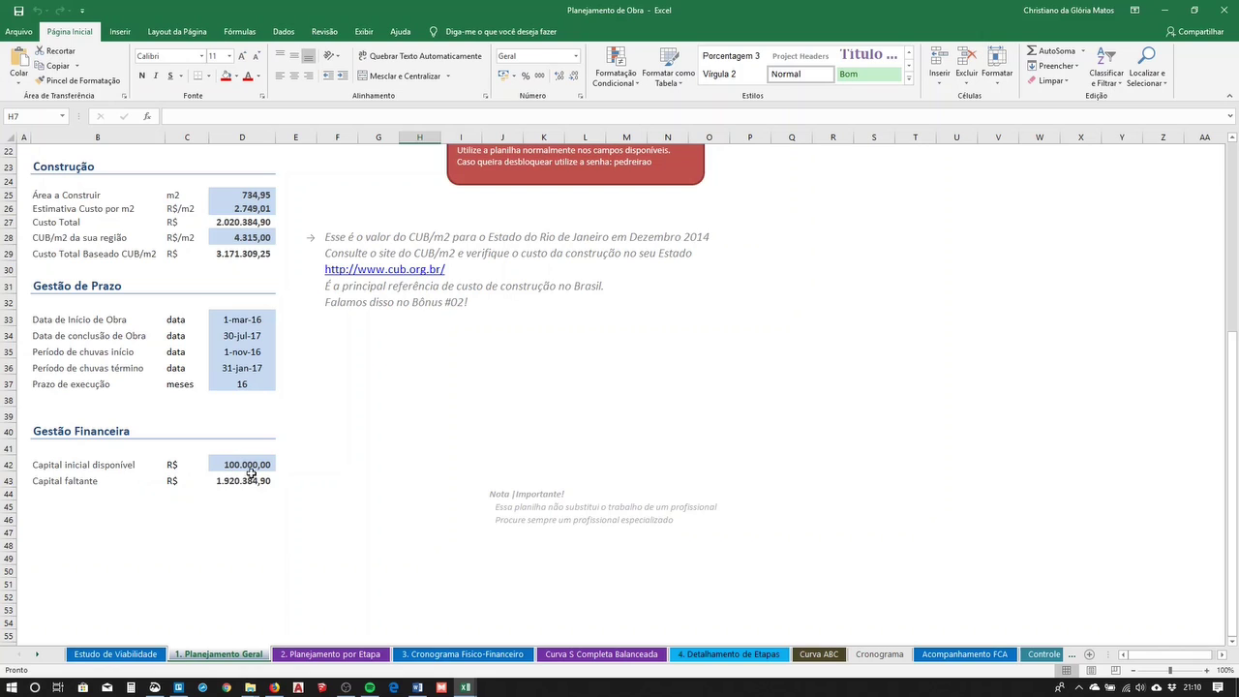
Open the 2. Planejamento por Etapa sheet and review the cost per construction stage and the Curva S progress chart
left_click(327, 655)
left_click(326, 656)
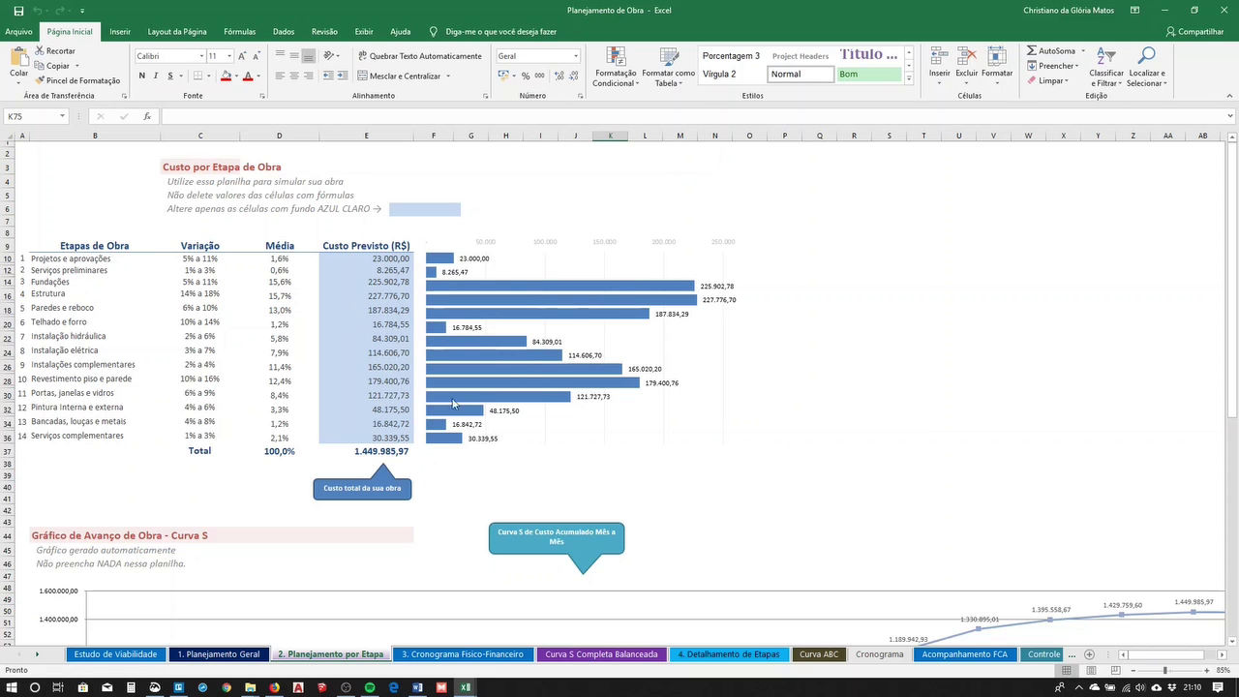
scroll(343, 398, "down", 4)
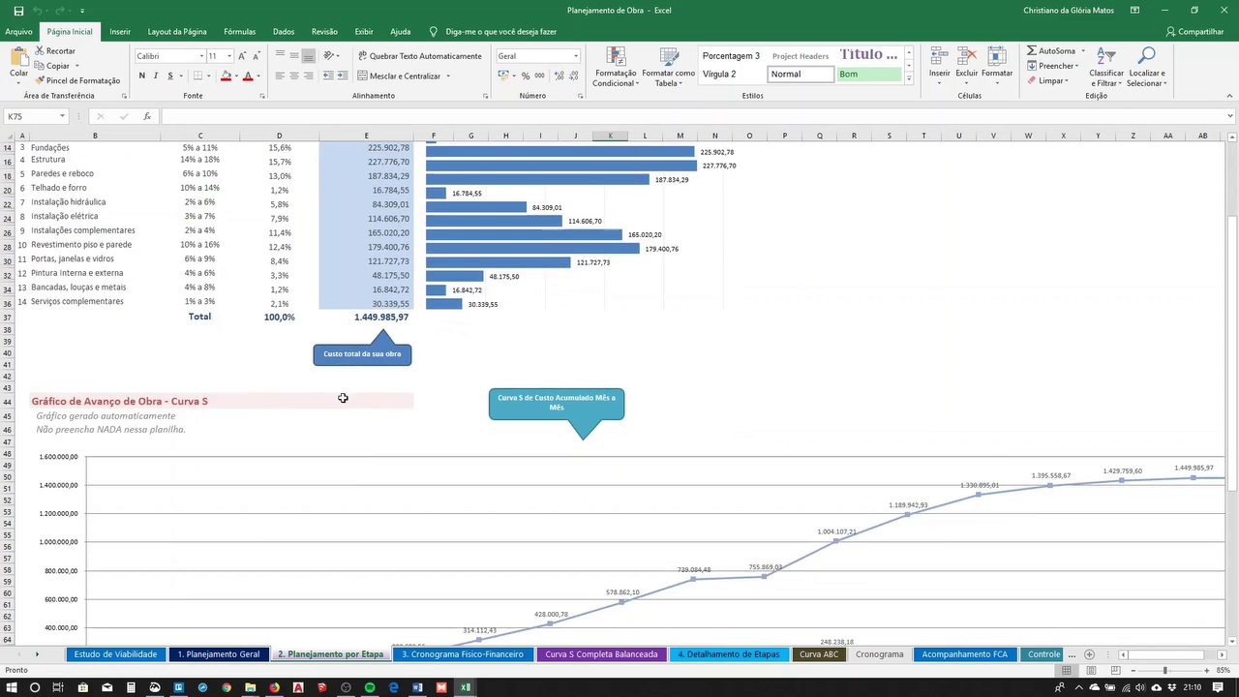
scroll(354, 492, "down", 7)
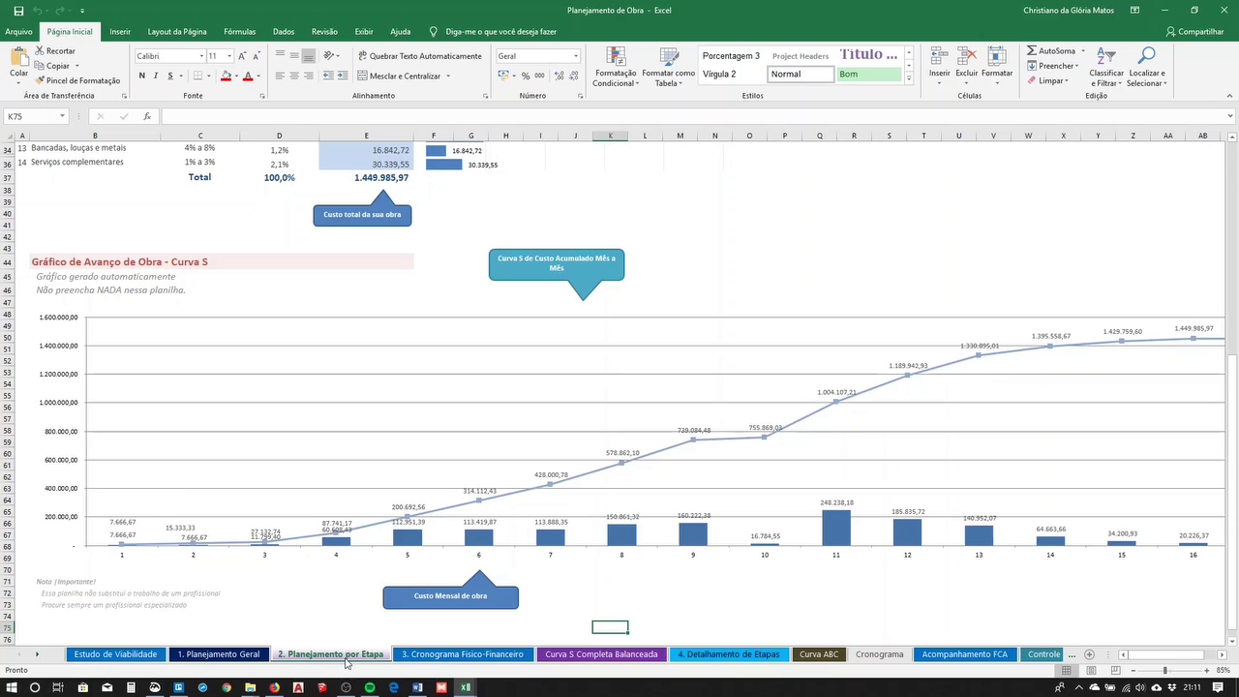
Open the 3. Cronograma Físico-Financeiro sheet and inspect its weekly columns and the first duration cell of Projetos e aprovações
left_click(432, 655)
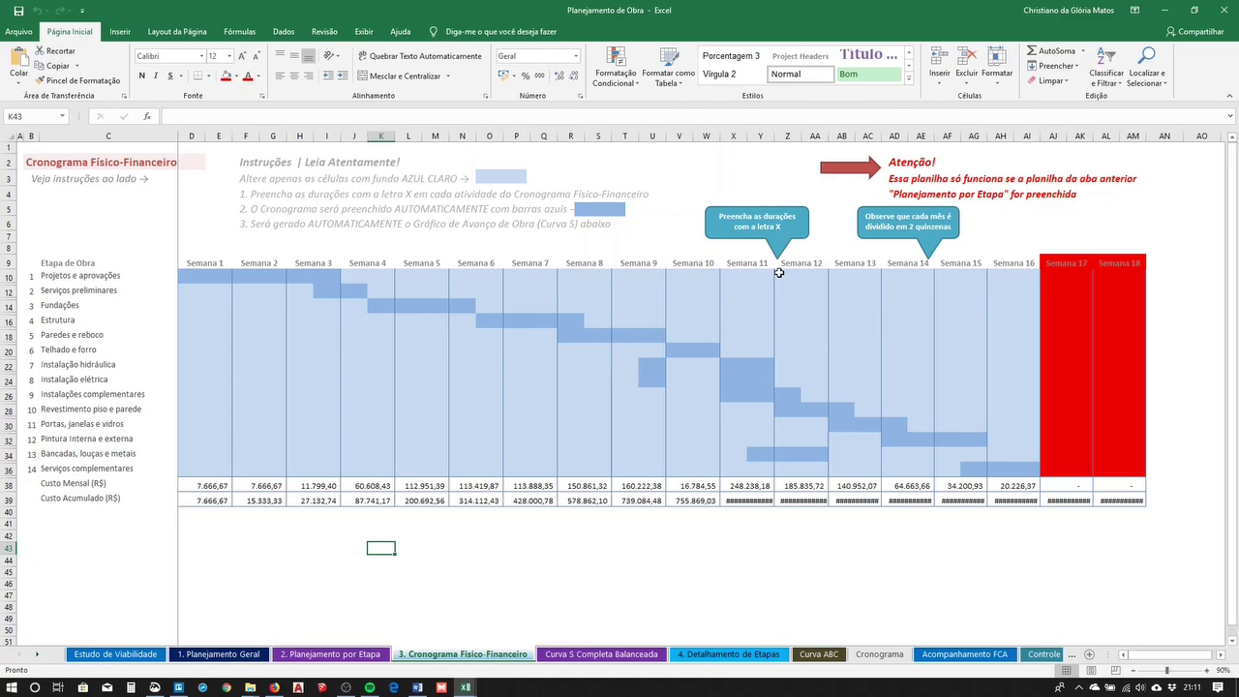
left_click(642, 263)
left_click_drag(801, 262, 207, 470)
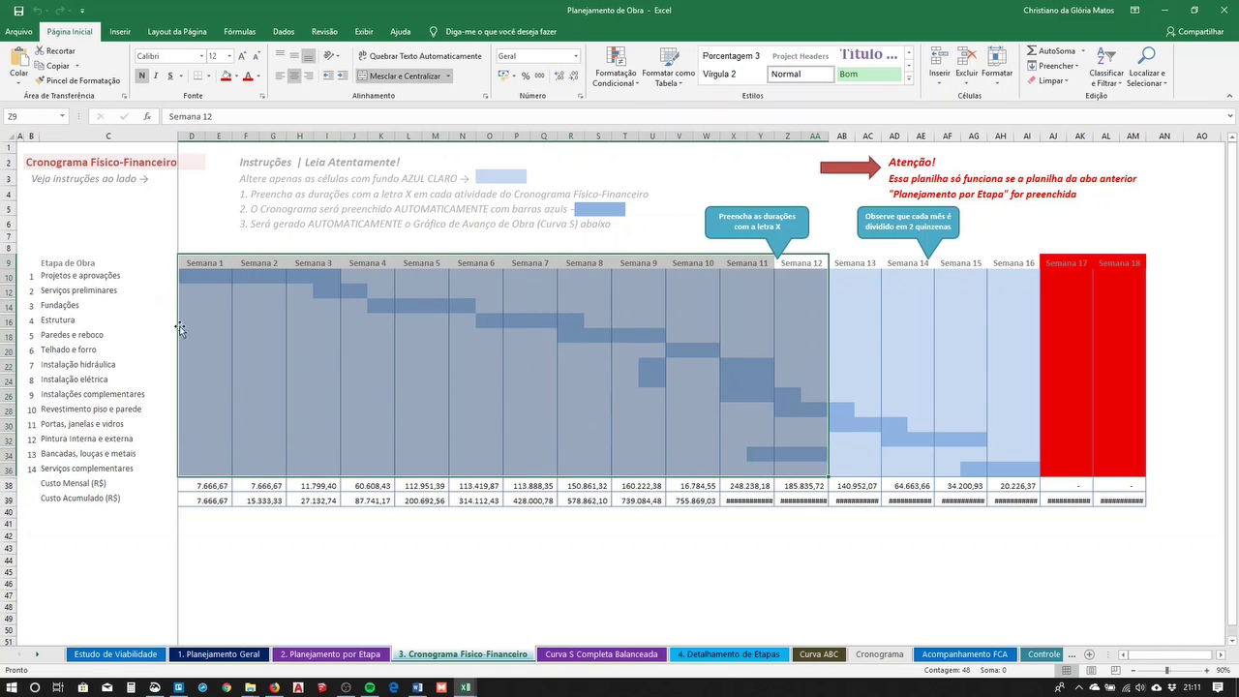
left_click(198, 260)
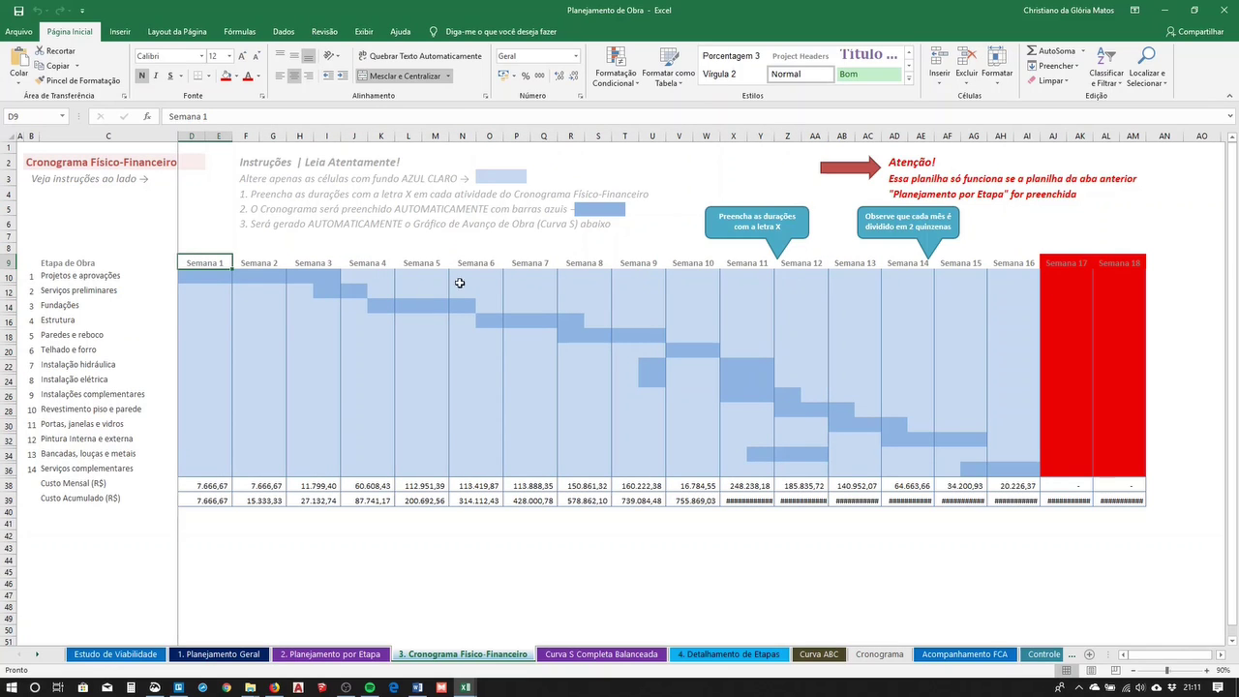
left_click(226, 277)
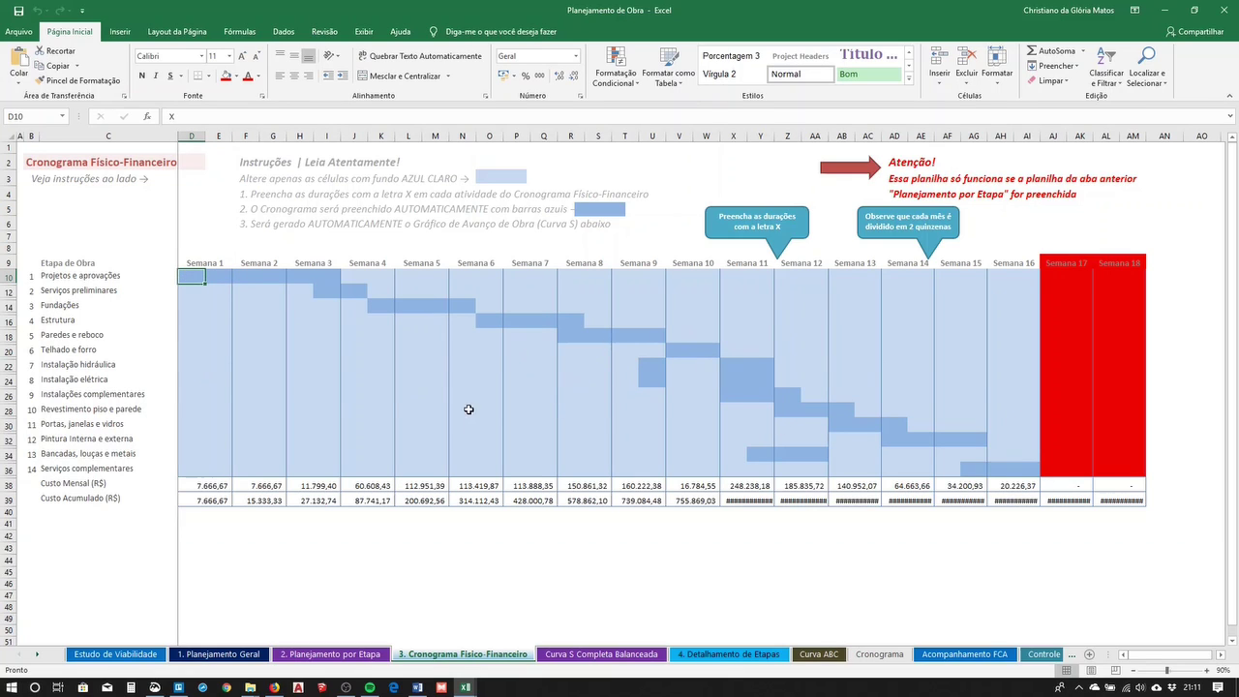
Open the Cronograma sheet and examine the Planejador de Projetos Gantt chart, the task status table and the sample schedule image
left_click(878, 654)
scroll(299, 277, "up", 2)
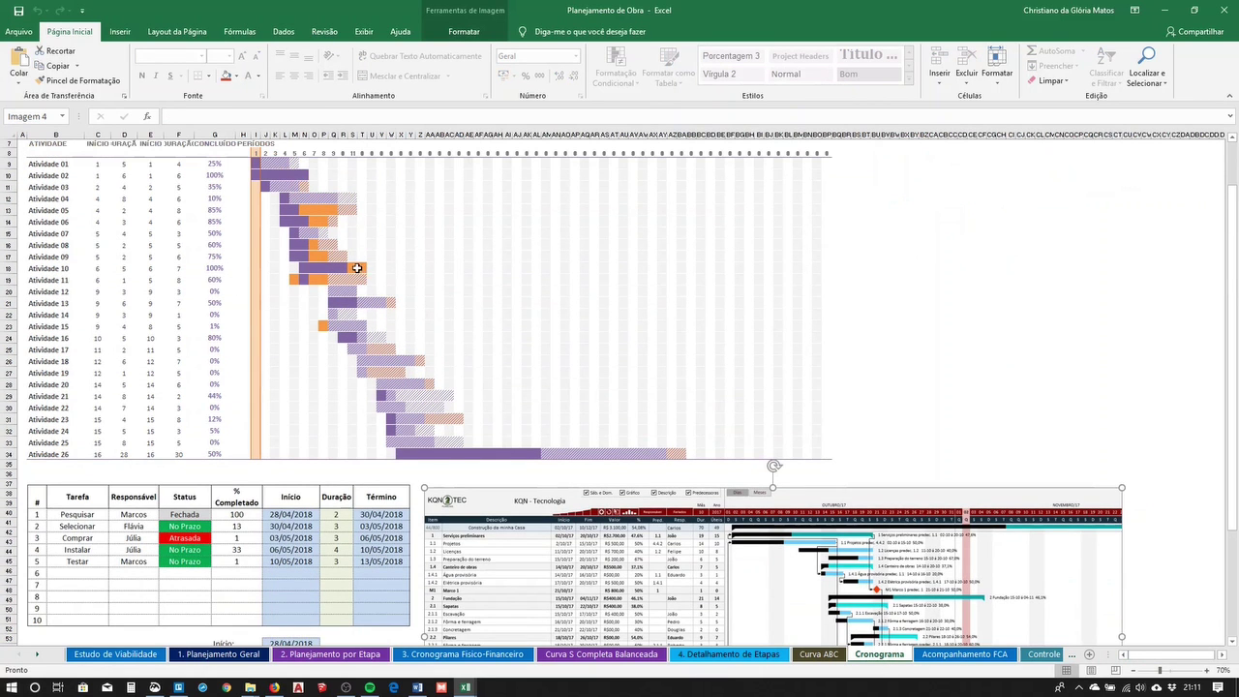
scroll(359, 268, "up", 2)
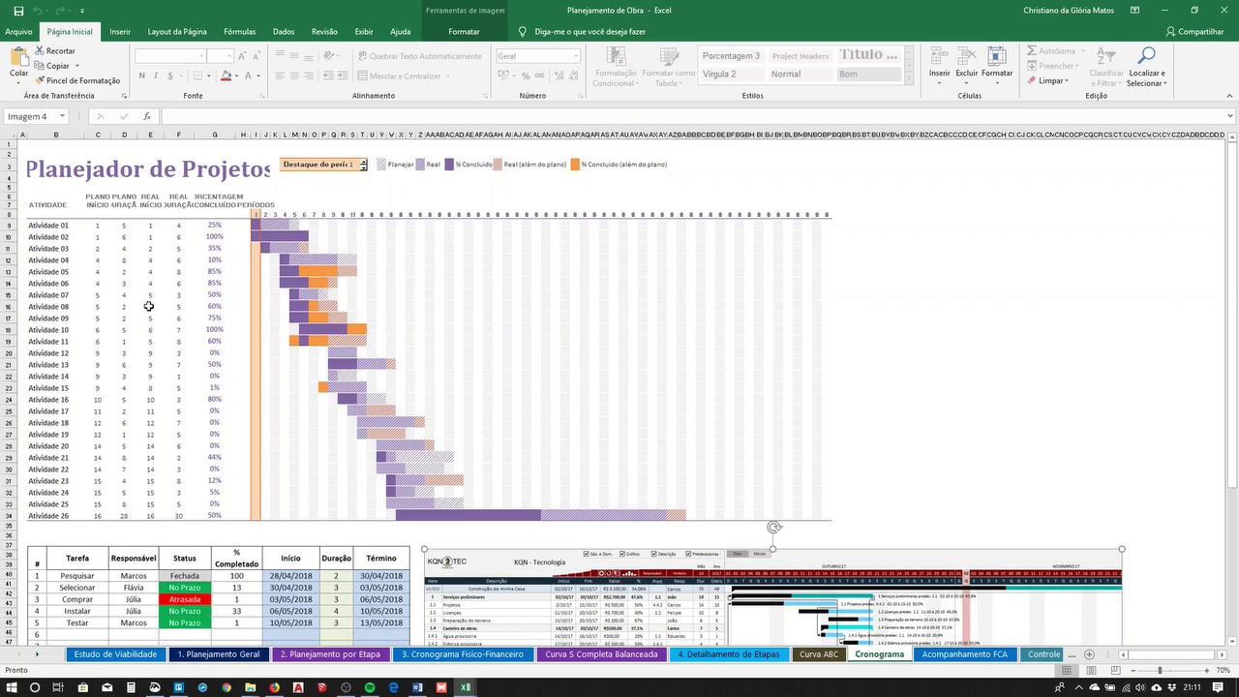
scroll(333, 302, "down", 3)
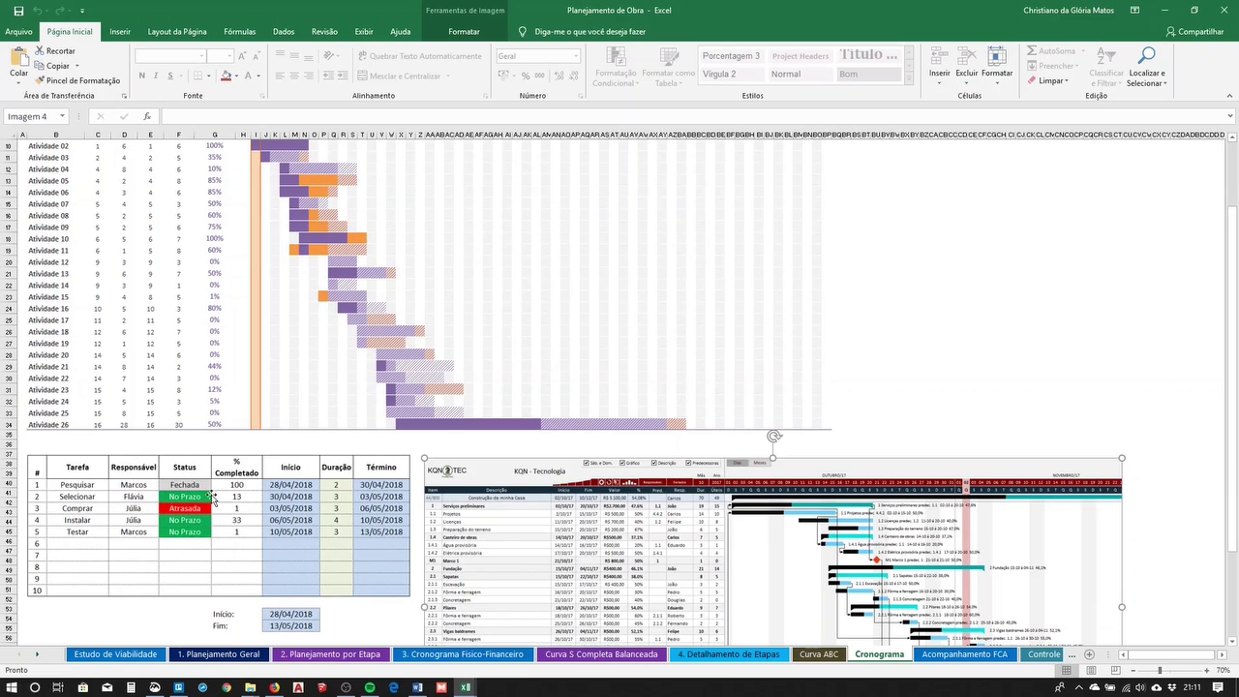
scroll(538, 485, "down", 1)
scroll(523, 520, "down", 3)
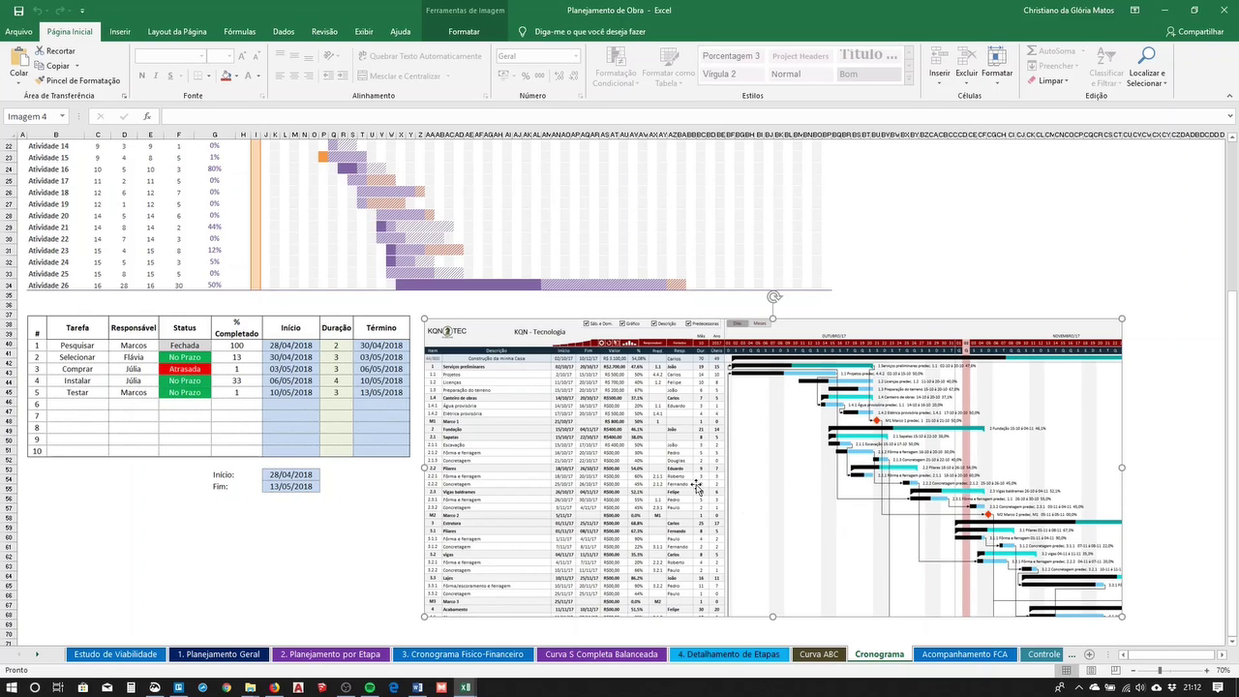
scroll(616, 426, "up", 1)
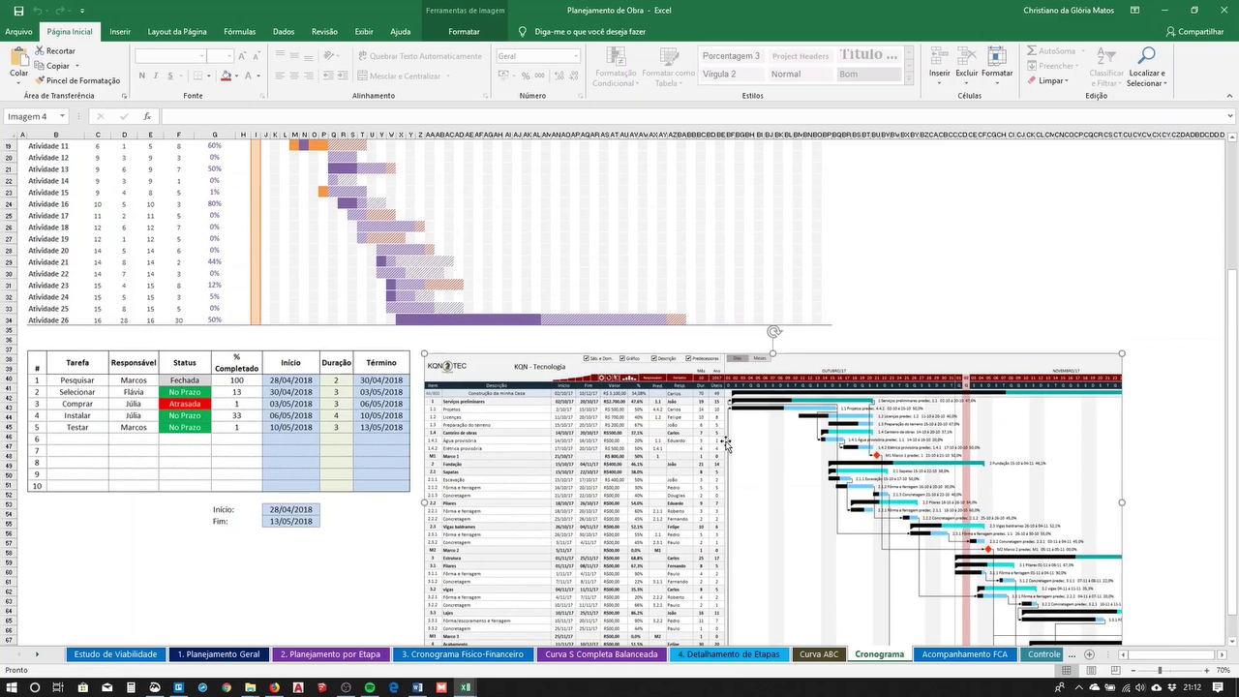
scroll(276, 437, "up", 2)
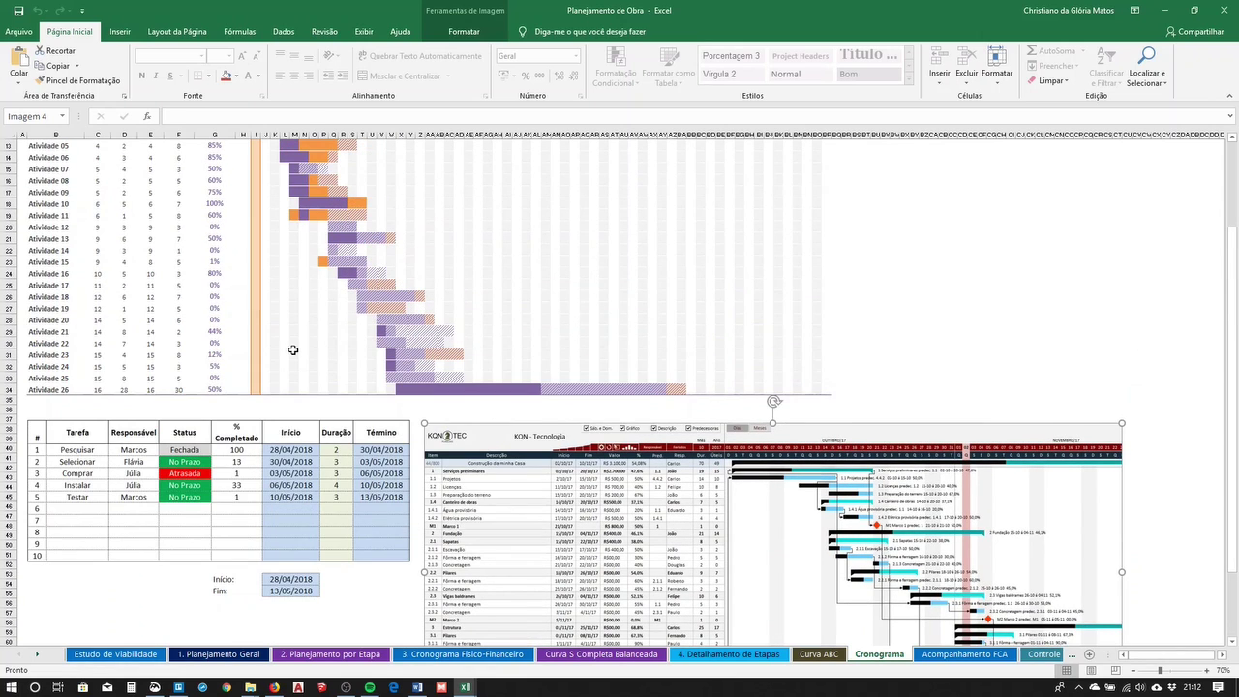
scroll(280, 345, "up", 4)
scroll(242, 334, "down", 3)
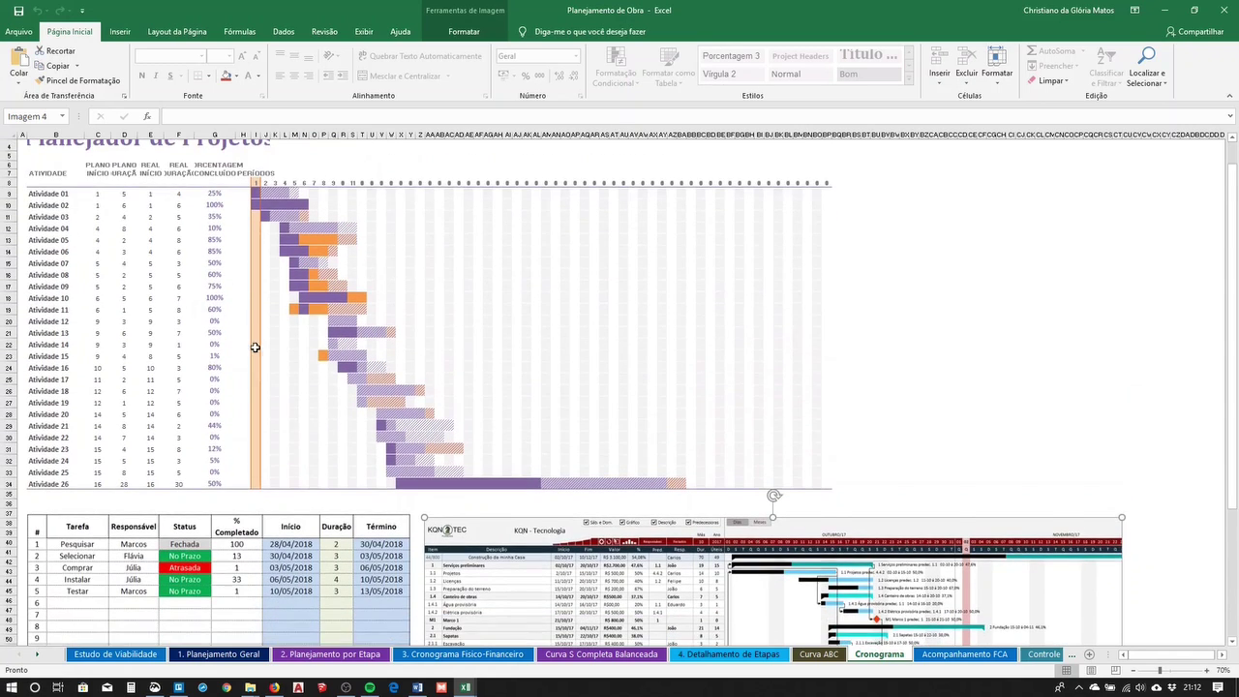
Review the planned and executed rows and the chart on Curva S Completa Balanceada, comparing them with the 3. Cronograma Físico-Financeiro sheet
left_click(619, 655)
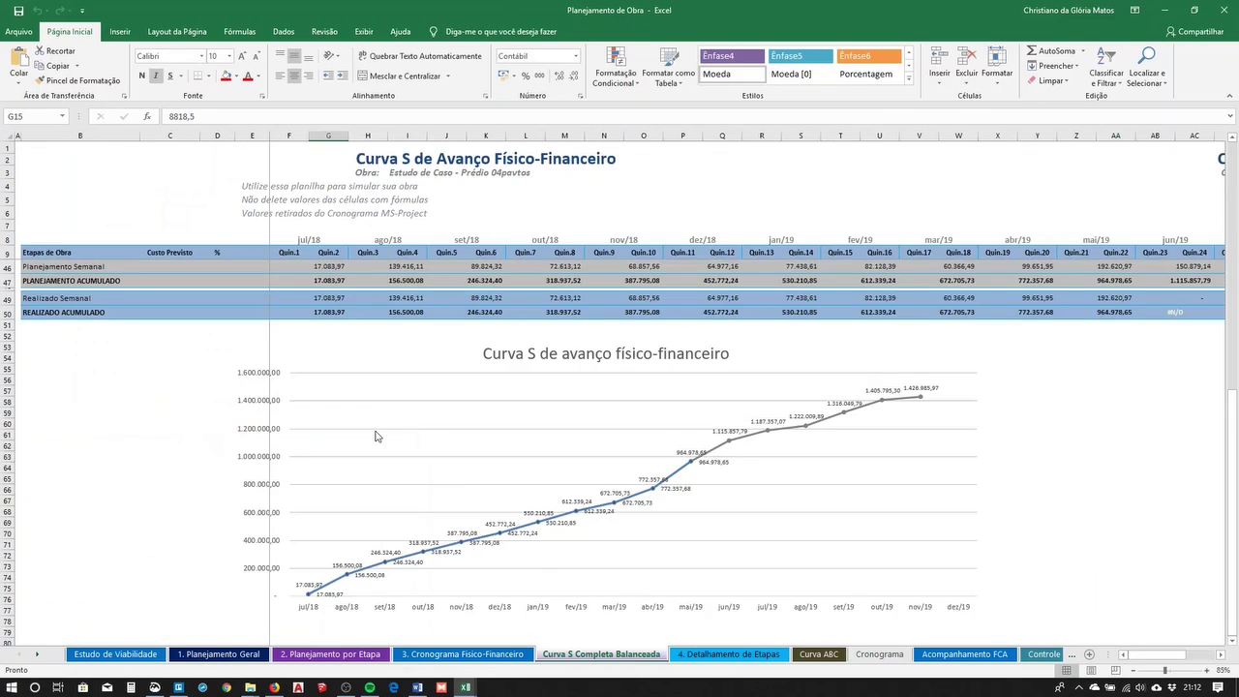
scroll(411, 486, "down", 5)
scroll(411, 486, "up", 6)
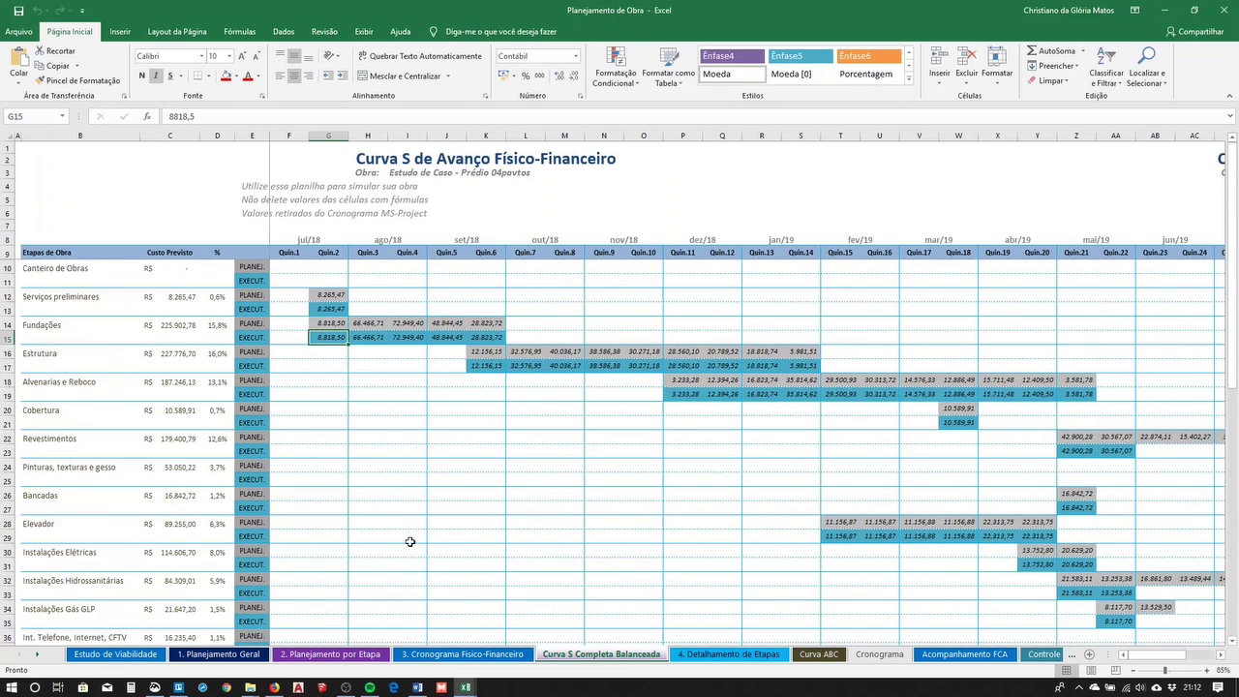
left_click(465, 654)
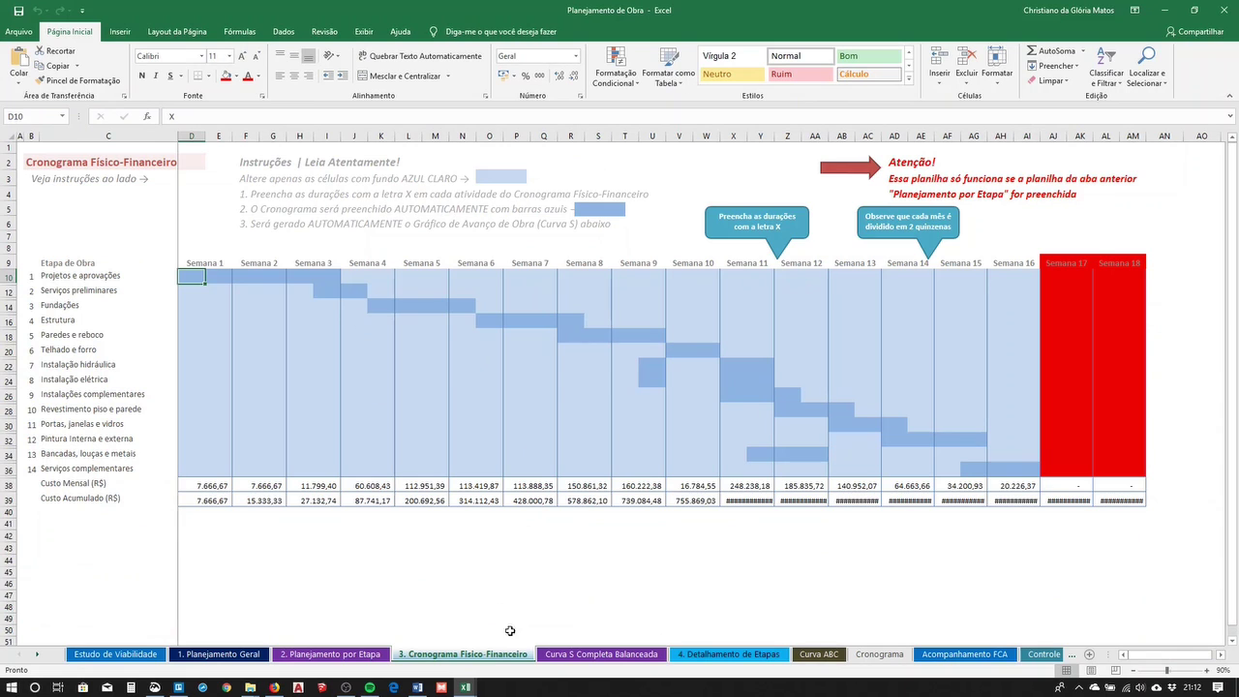
left_click(573, 654)
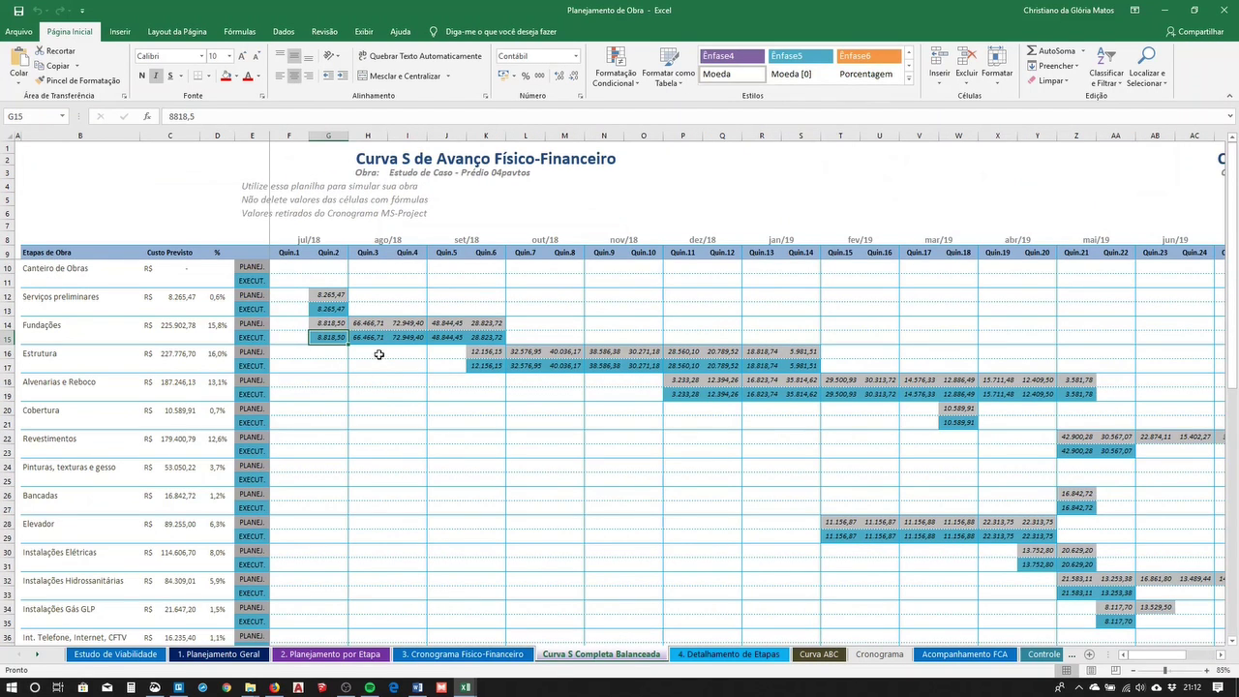
scroll(378, 354, "down", 9)
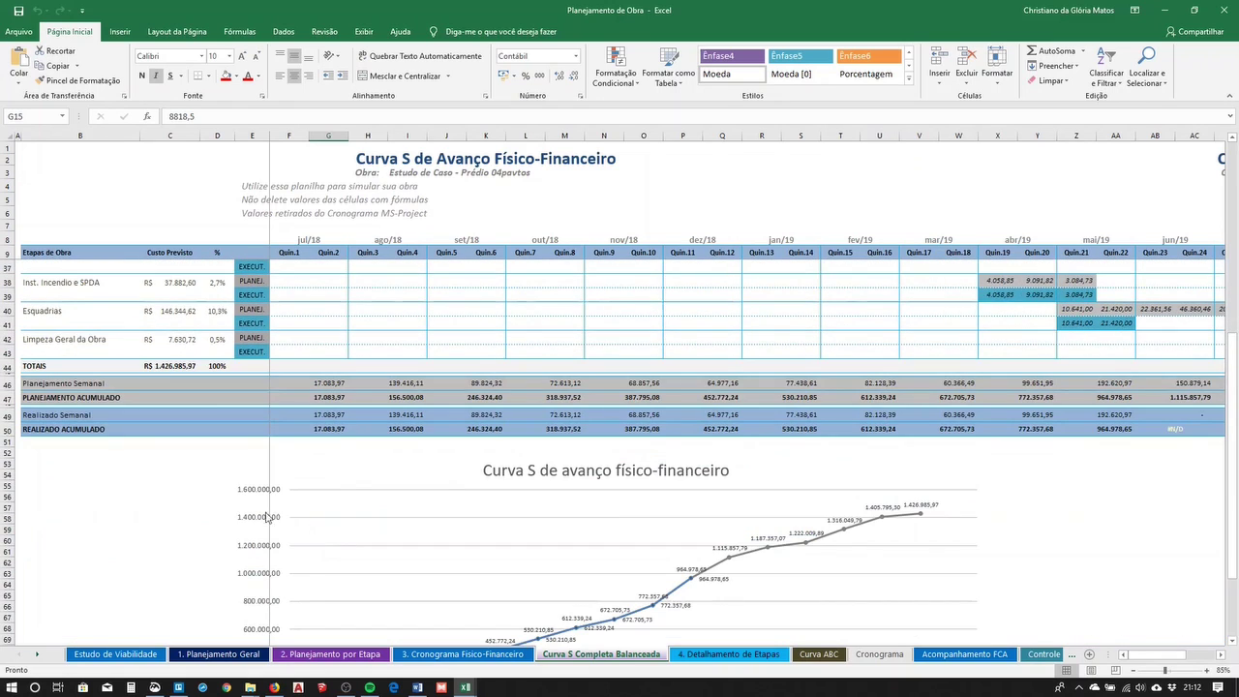
scroll(612, 382, "up", 7)
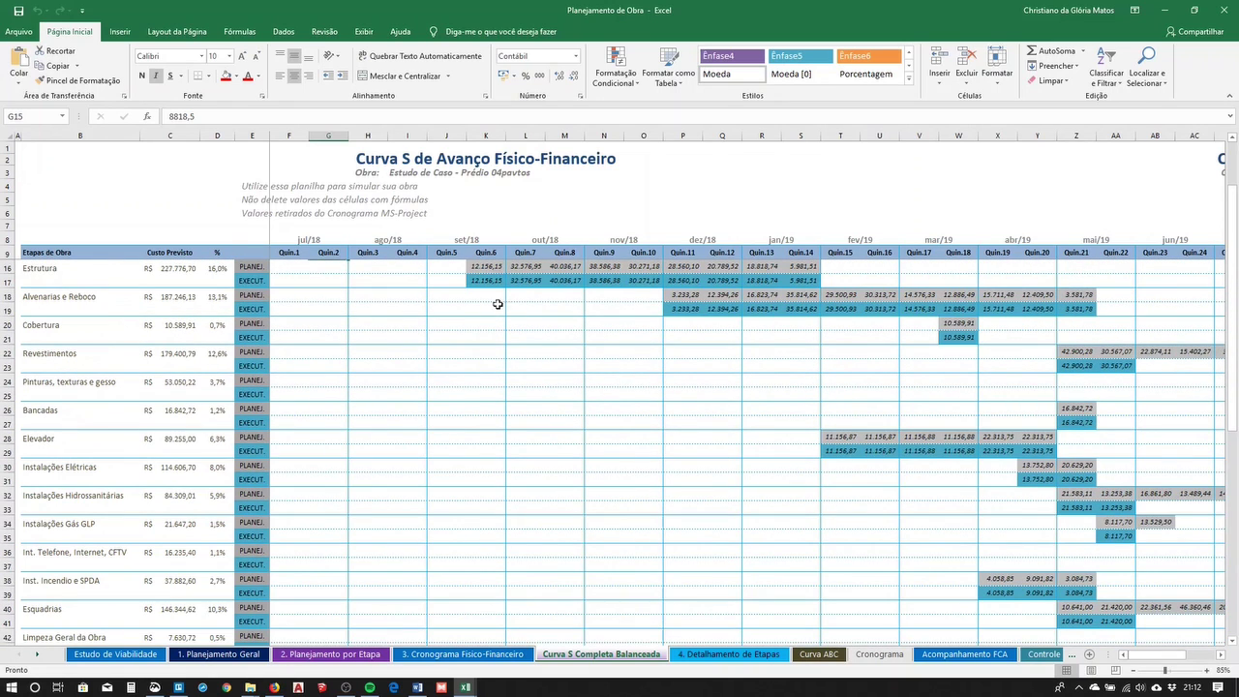
Review the material costs and regional suppliers on 4. Detalhamento de Etapas against the Cronograma Físico-Financeiro stages, and select the Cimento item
left_click(693, 658)
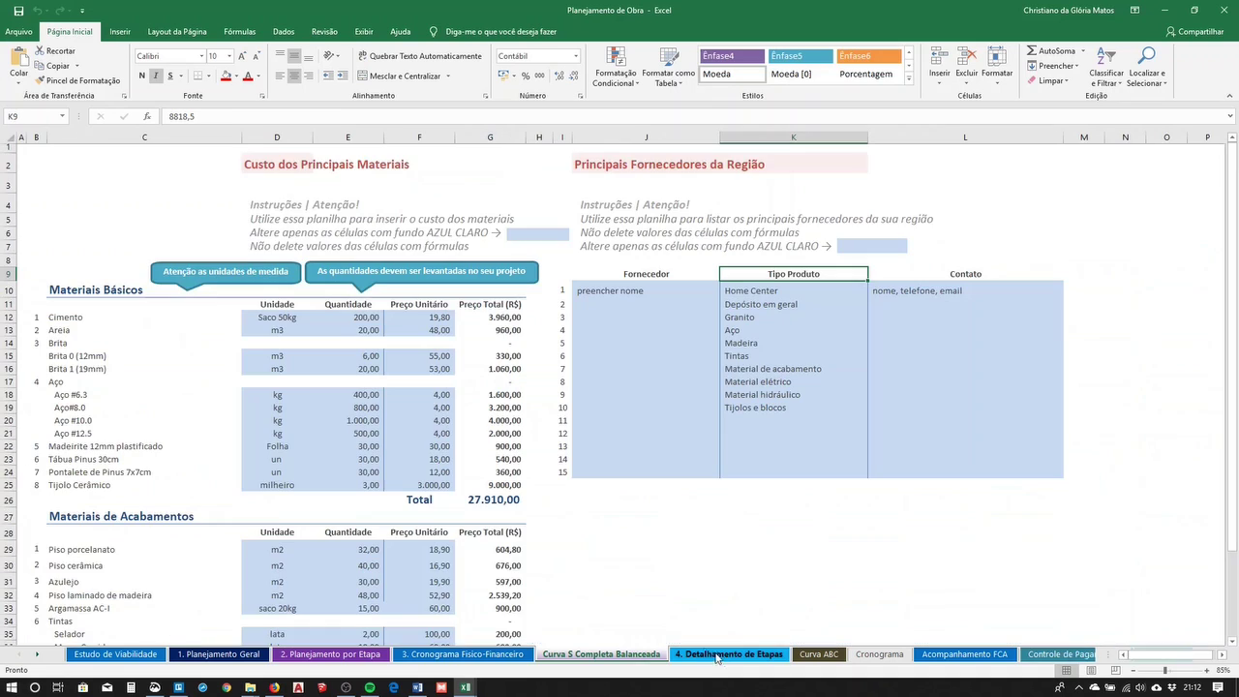
scroll(293, 400, "down", 1)
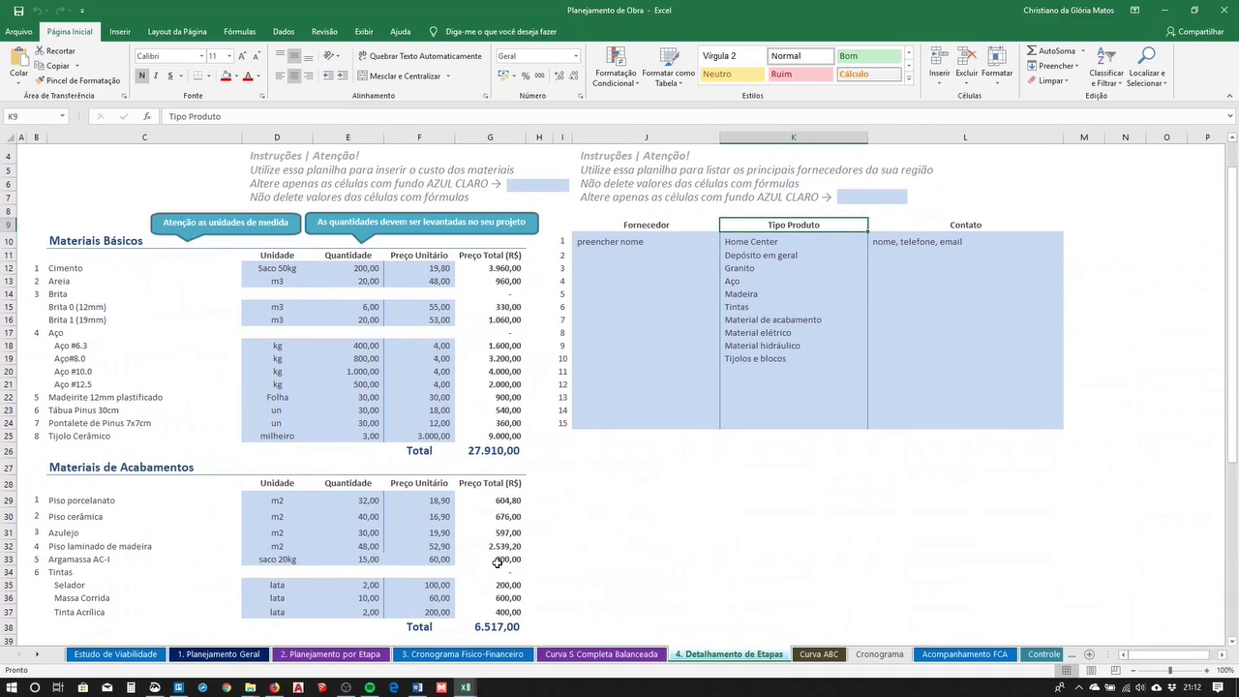
left_click(462, 655)
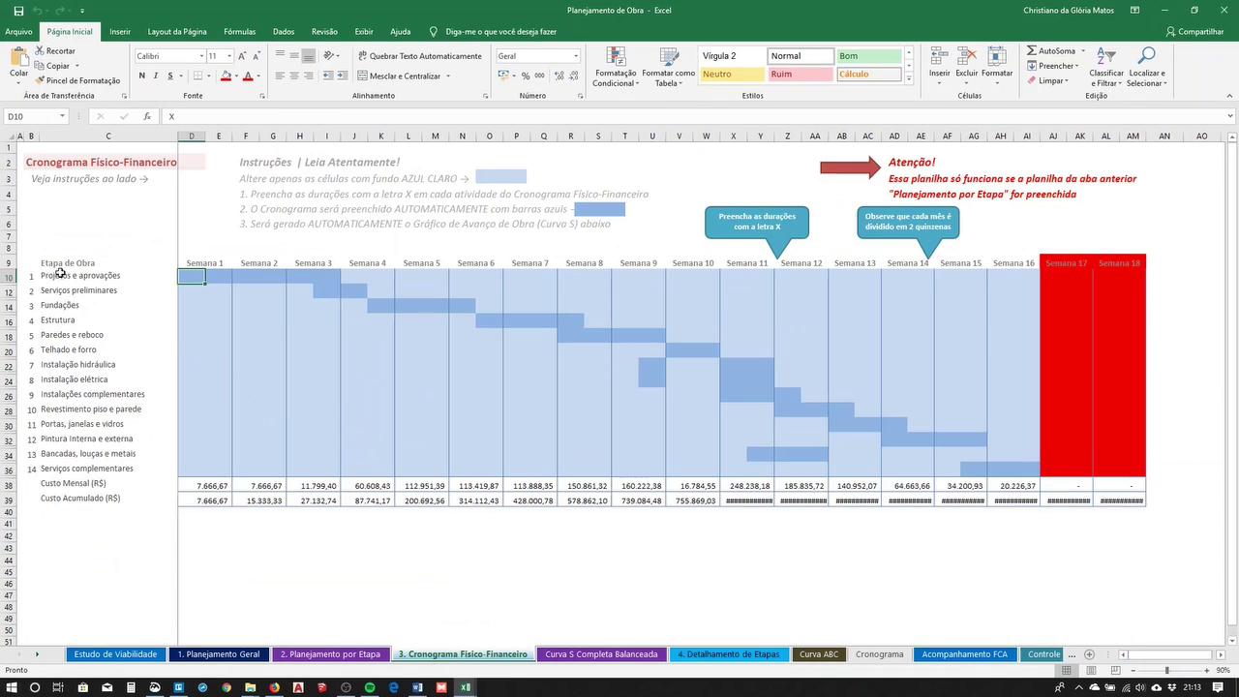
left_click(728, 654)
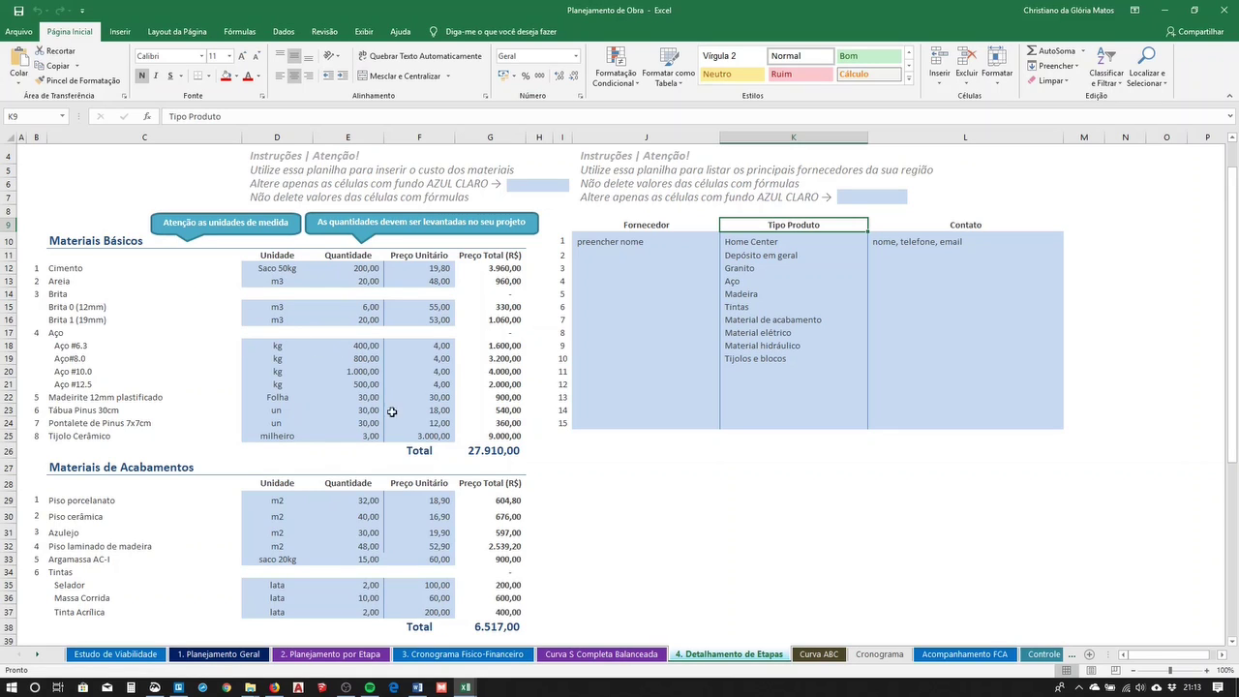
left_click(67, 270)
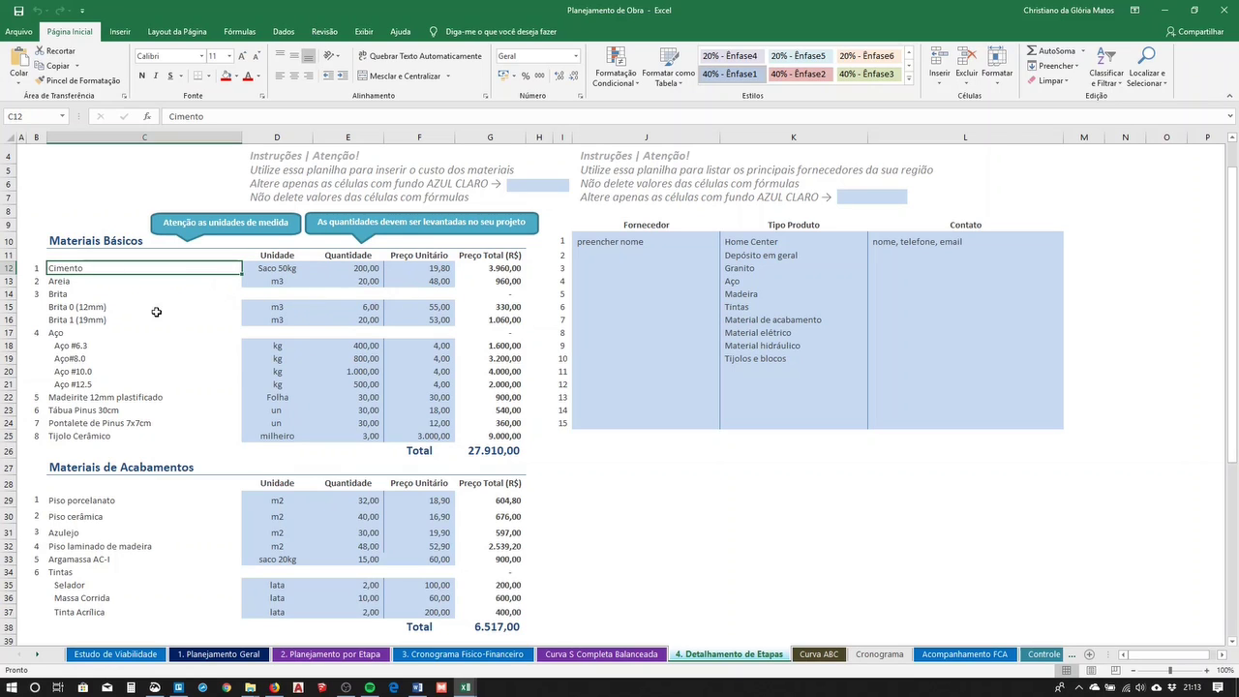
Revisit Curva S Completa Balanceada and 3. Cronograma Físico-Financeiro, and highlight the suppliers table on 4. Detalhamento de Etapas
left_click(540, 662)
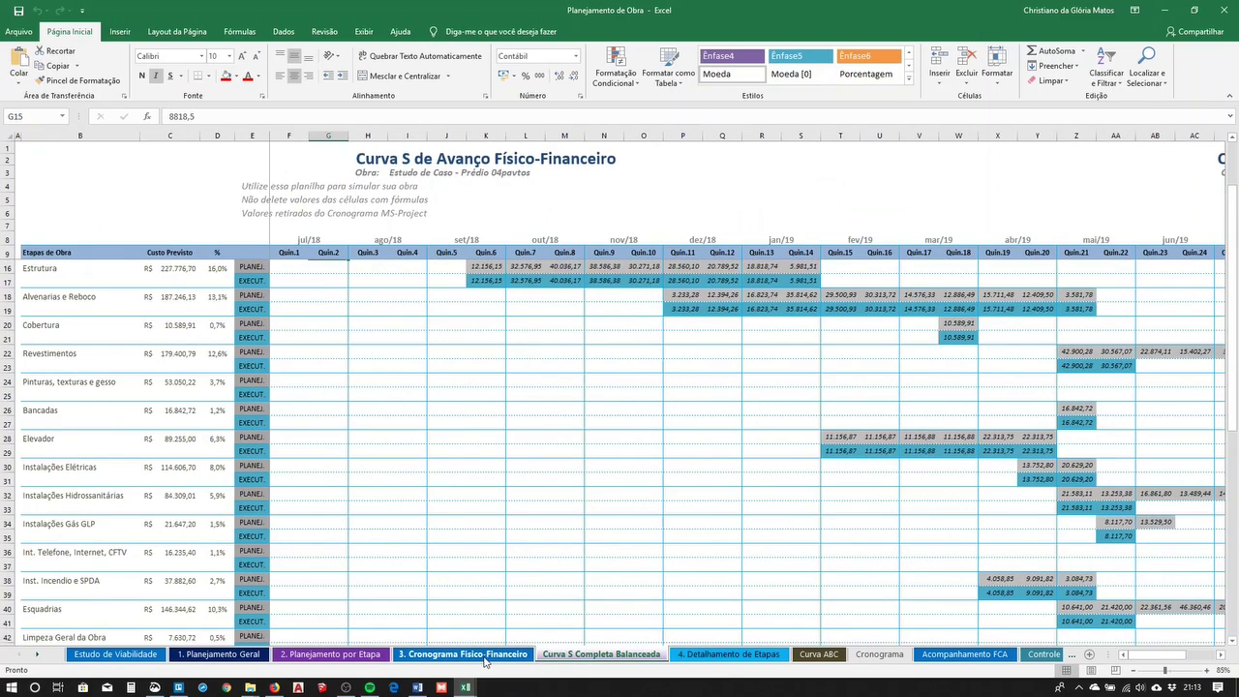
left_click(487, 658)
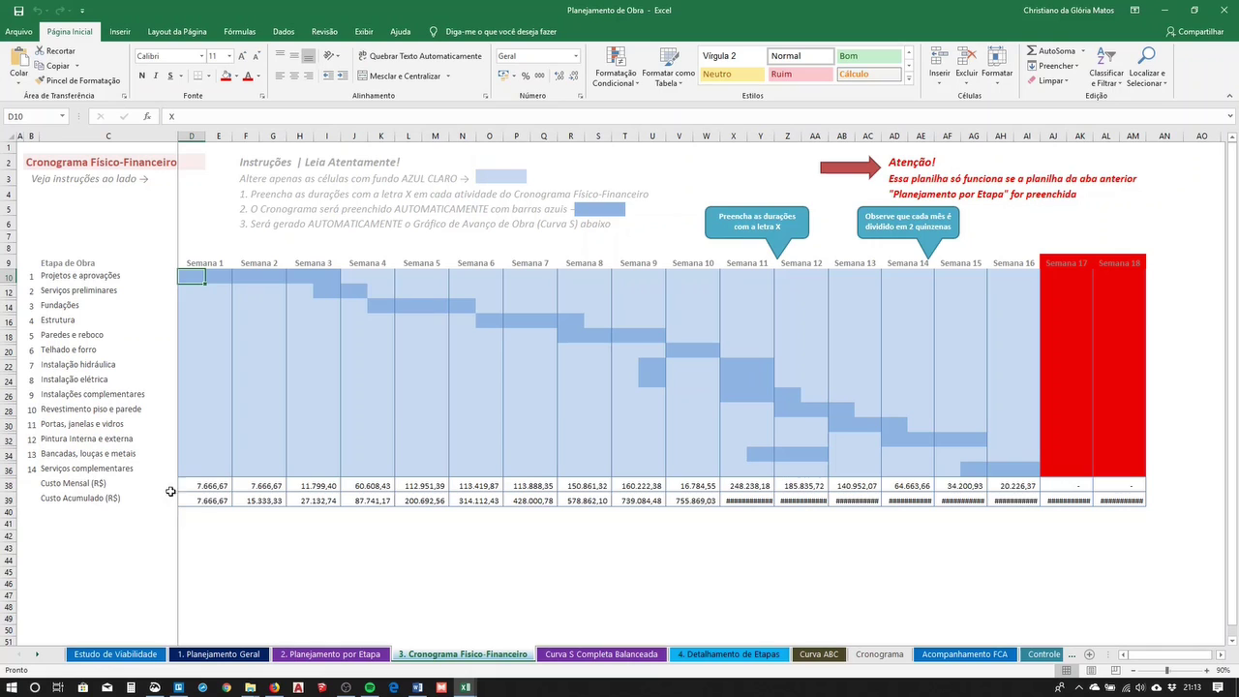
left_click(731, 654)
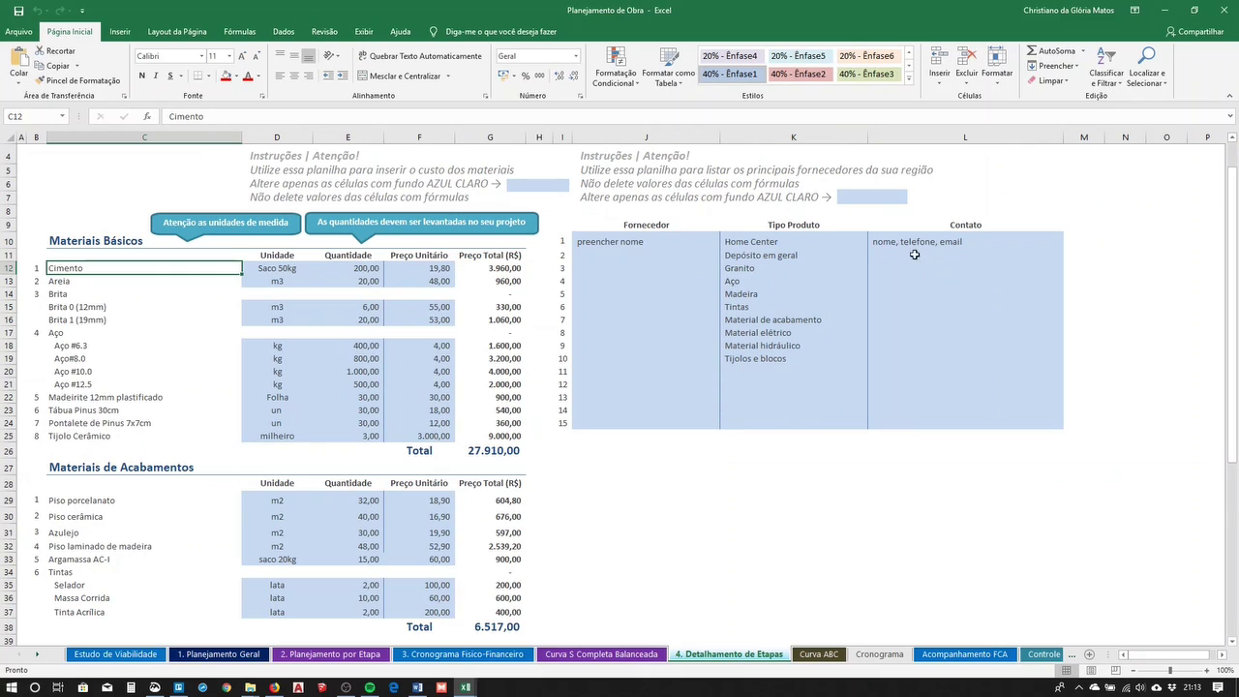
left_click_drag(646, 224, 968, 411)
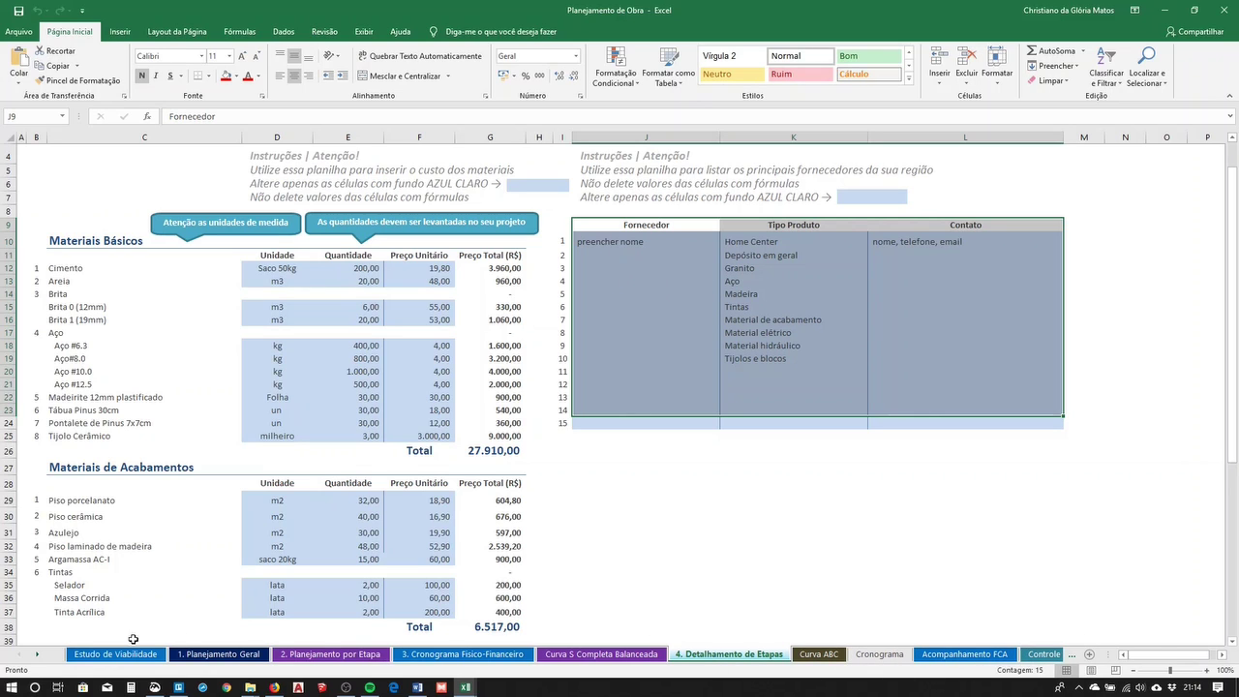
Highlight the Fornecedor, Tipo Produto and Contato columns again and examine the payment records on Controle de Pagamentos
left_click(40, 657)
left_click(41, 657)
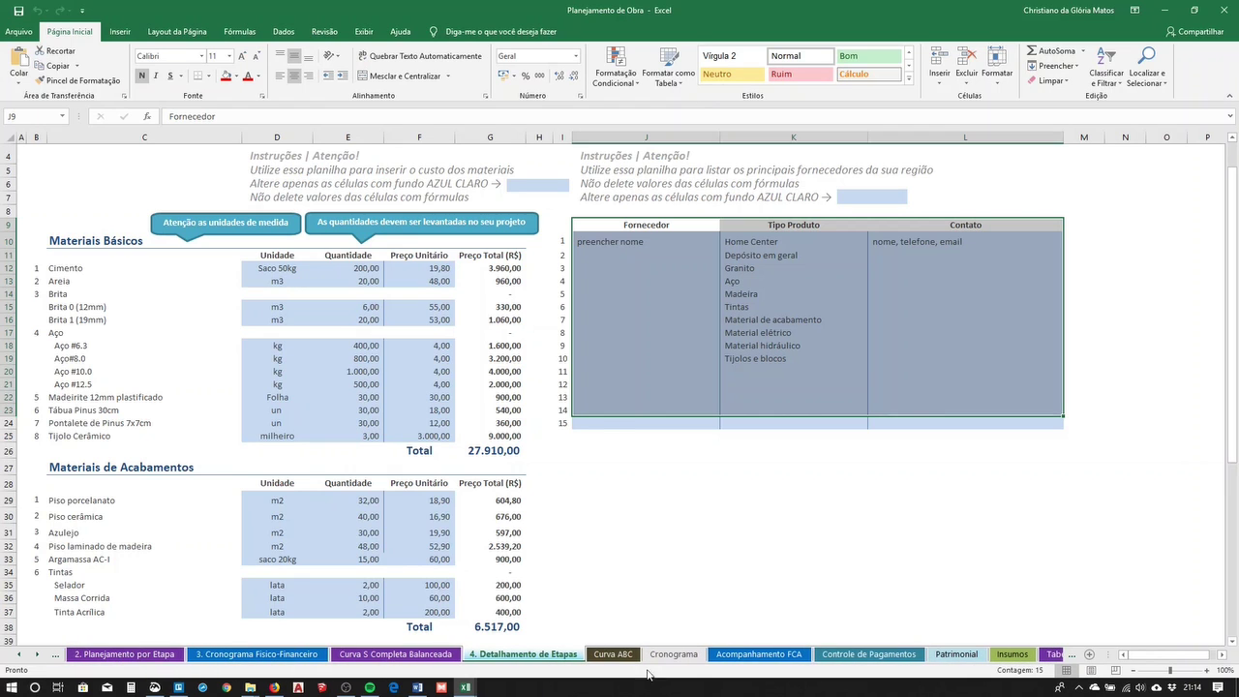
left_click(851, 654)
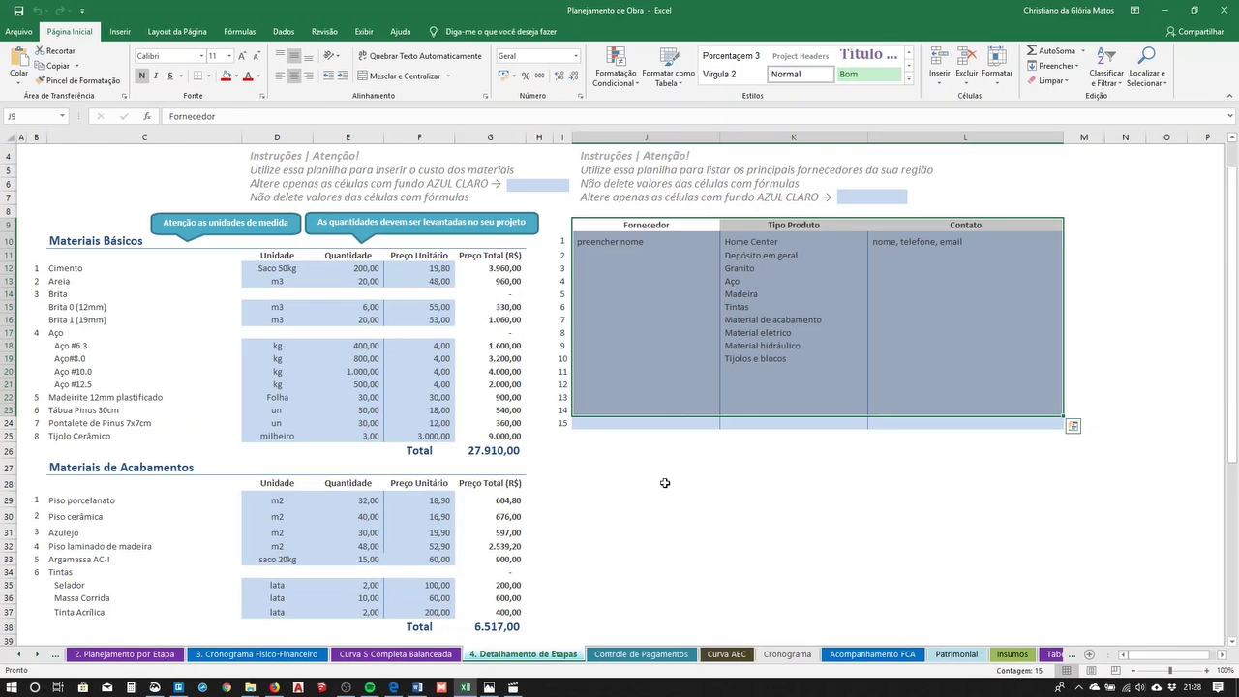
left_click(699, 469)
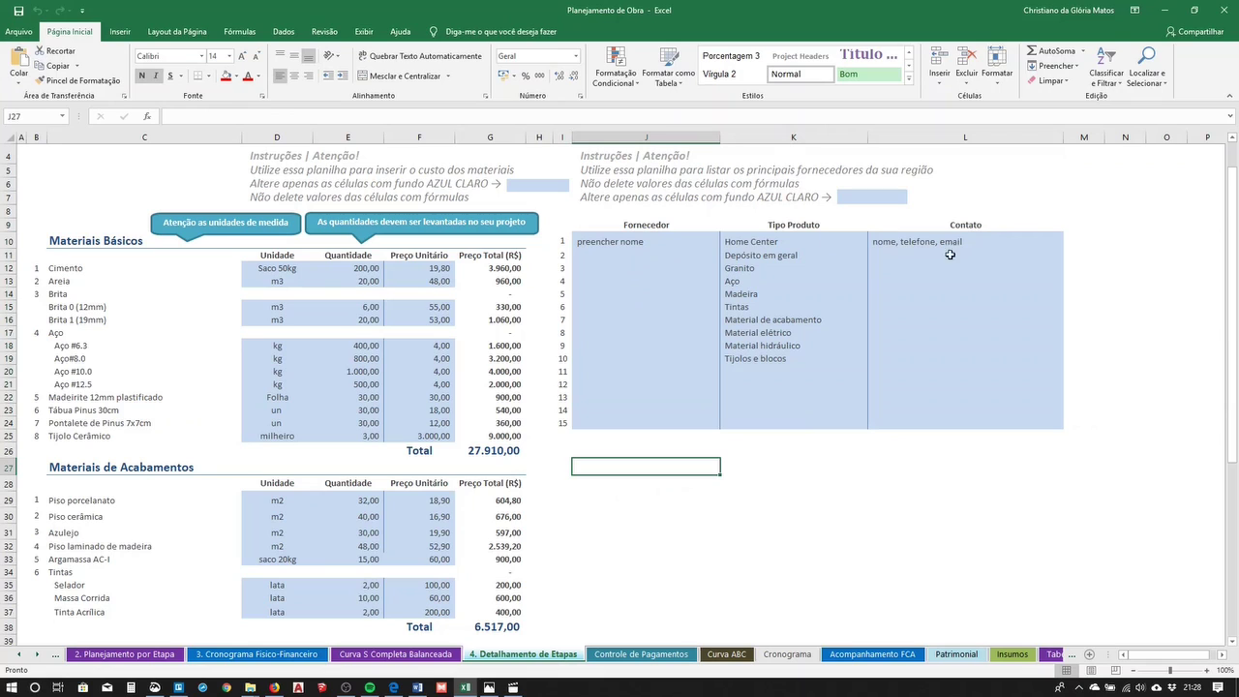
left_click_drag(625, 223, 943, 382)
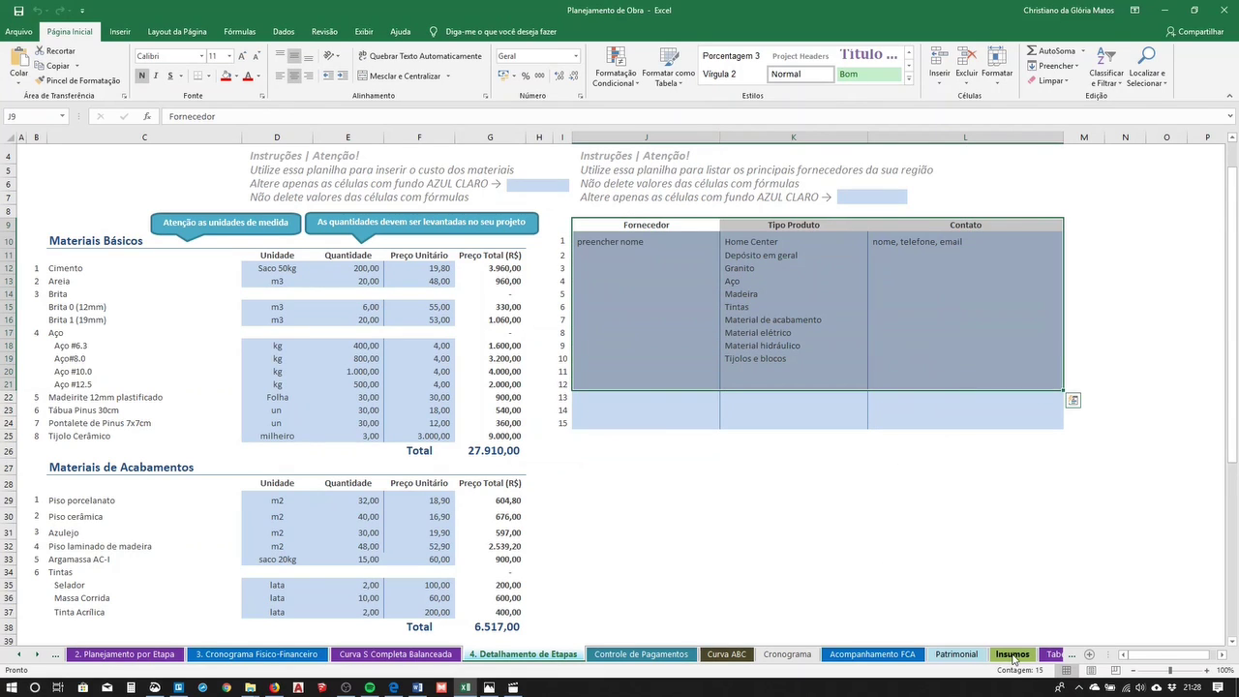
left_click(630, 655)
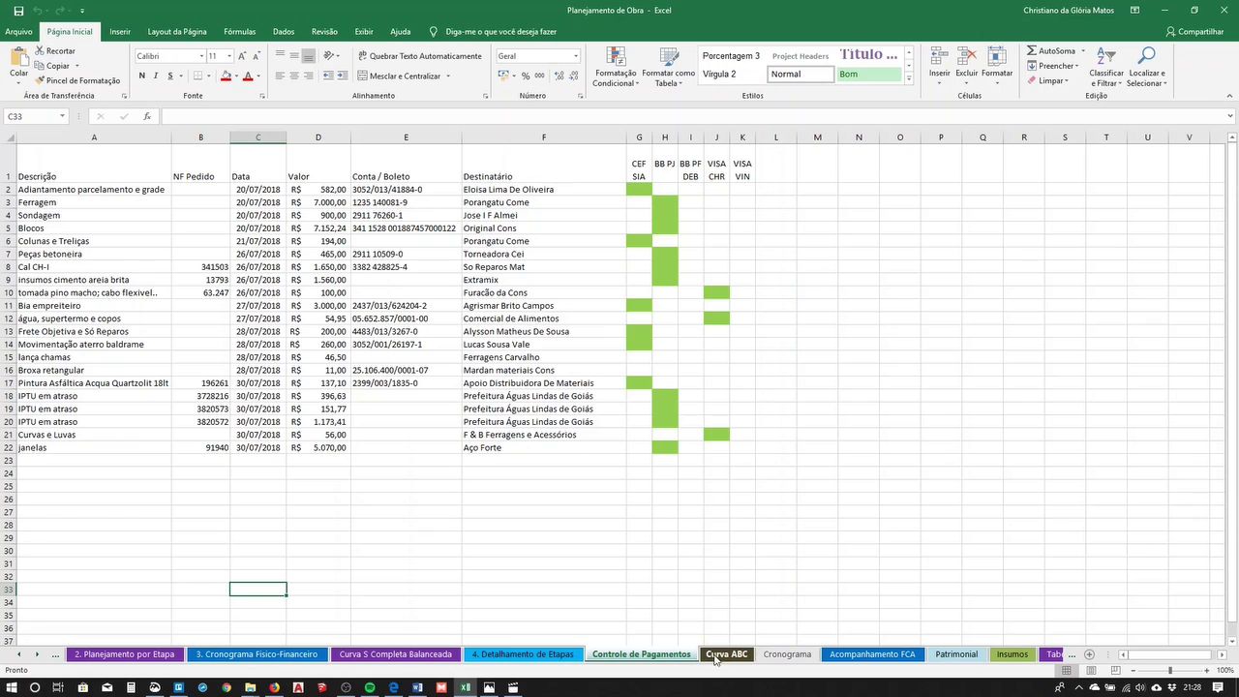
left_click(538, 658)
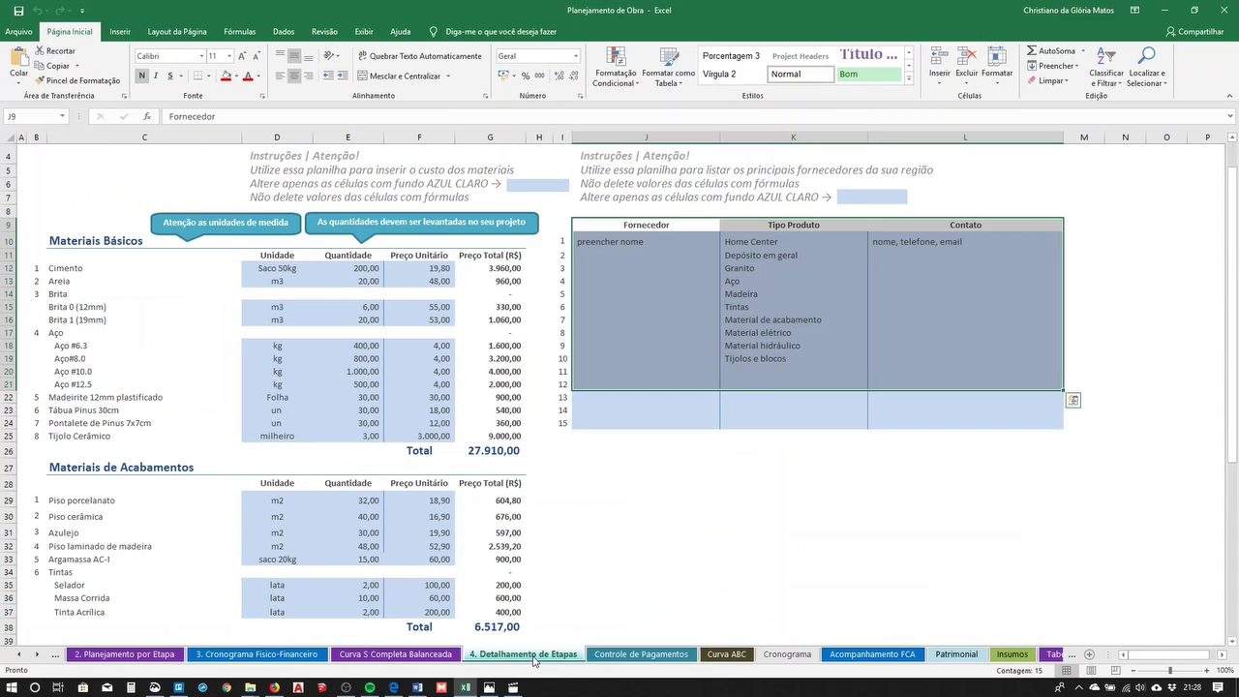
Review the item cost table, worked example and chart on Curva ABC, highlighting the A, B and C class cells
left_click(726, 655)
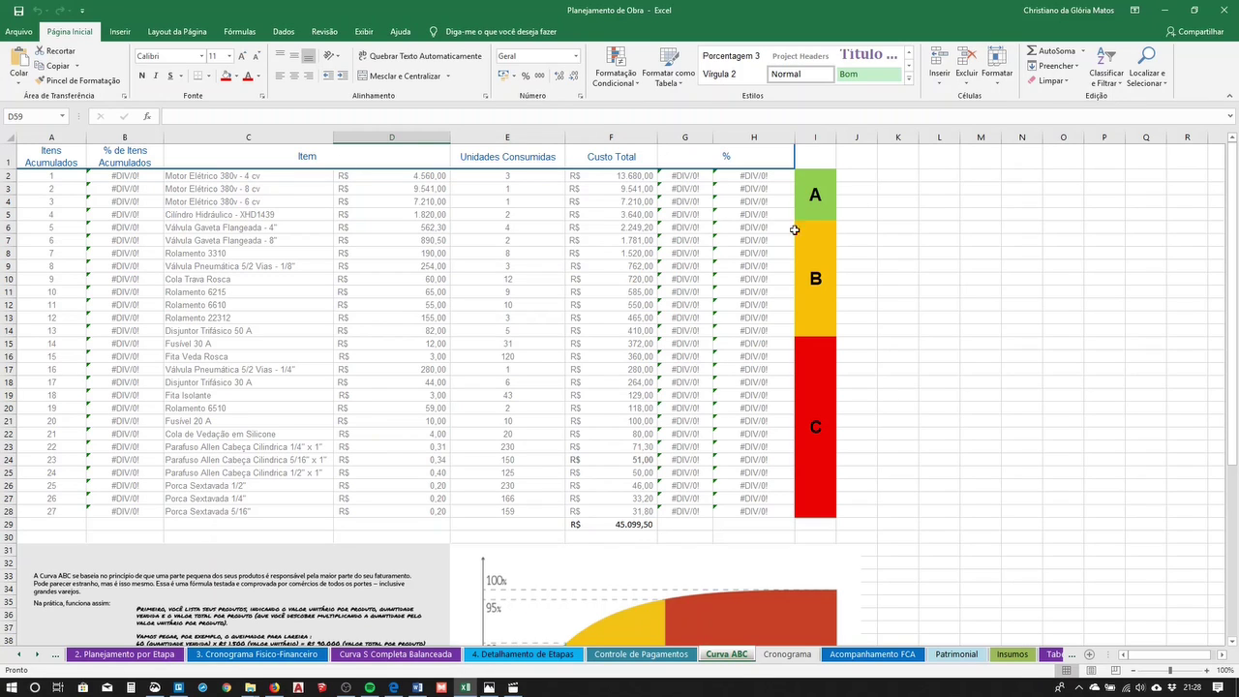
scroll(816, 197, "down", 5)
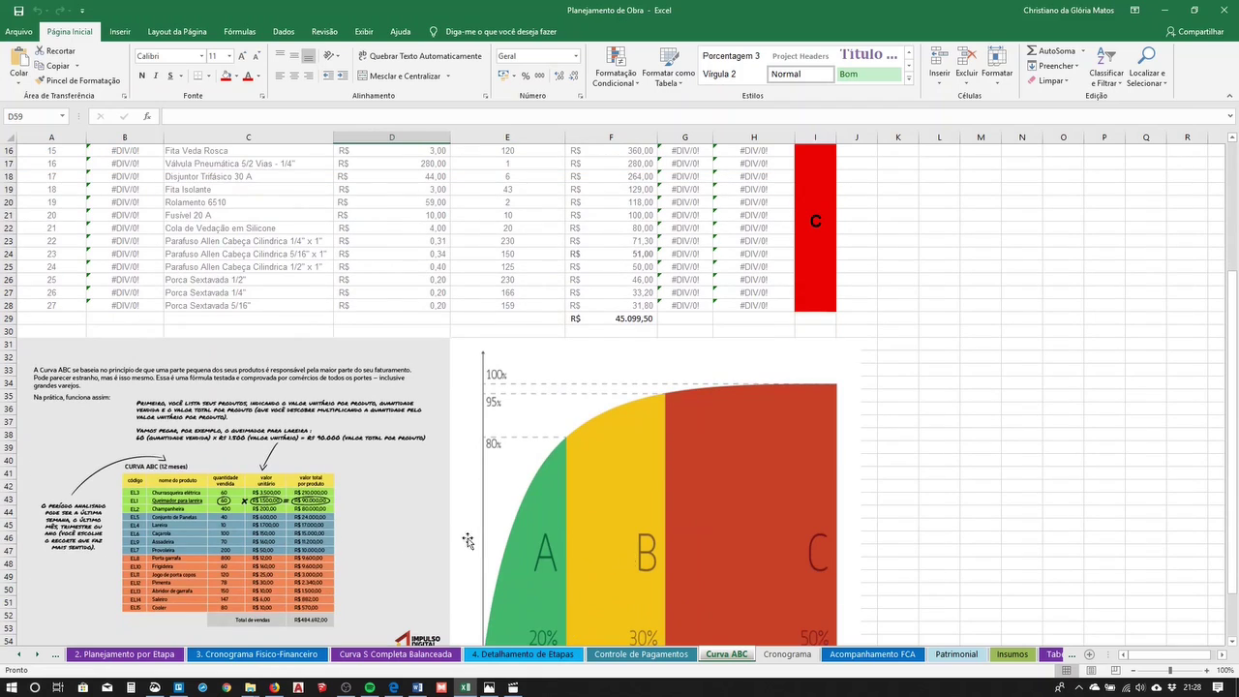
scroll(623, 539, "down", 2)
scroll(465, 534, "up", 1)
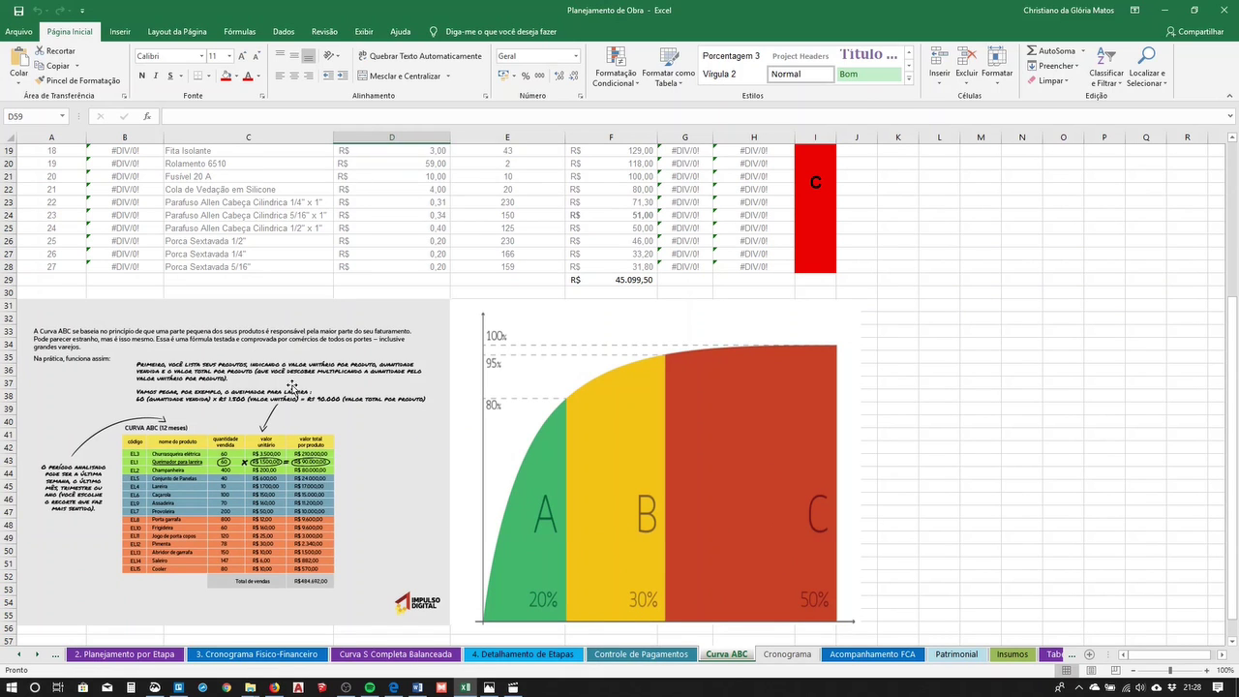
scroll(335, 354, "up", 6)
left_click(829, 182)
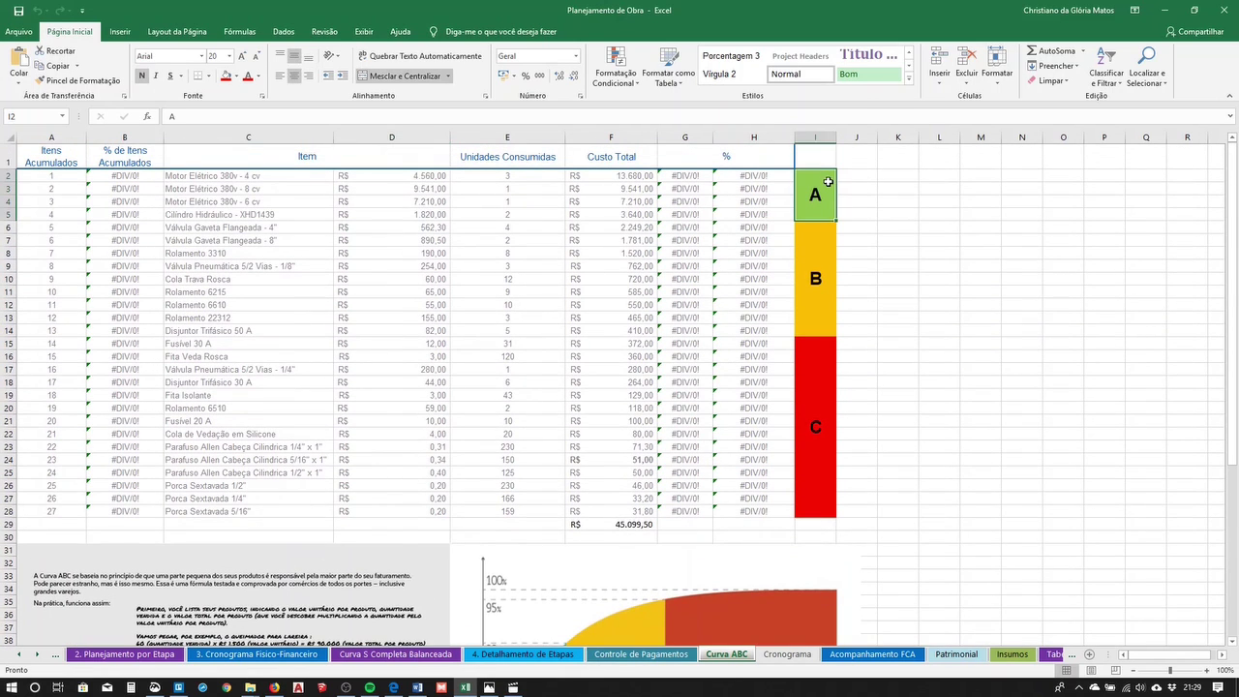
left_click_drag(818, 199, 763, 387)
scroll(444, 335, "down", 3)
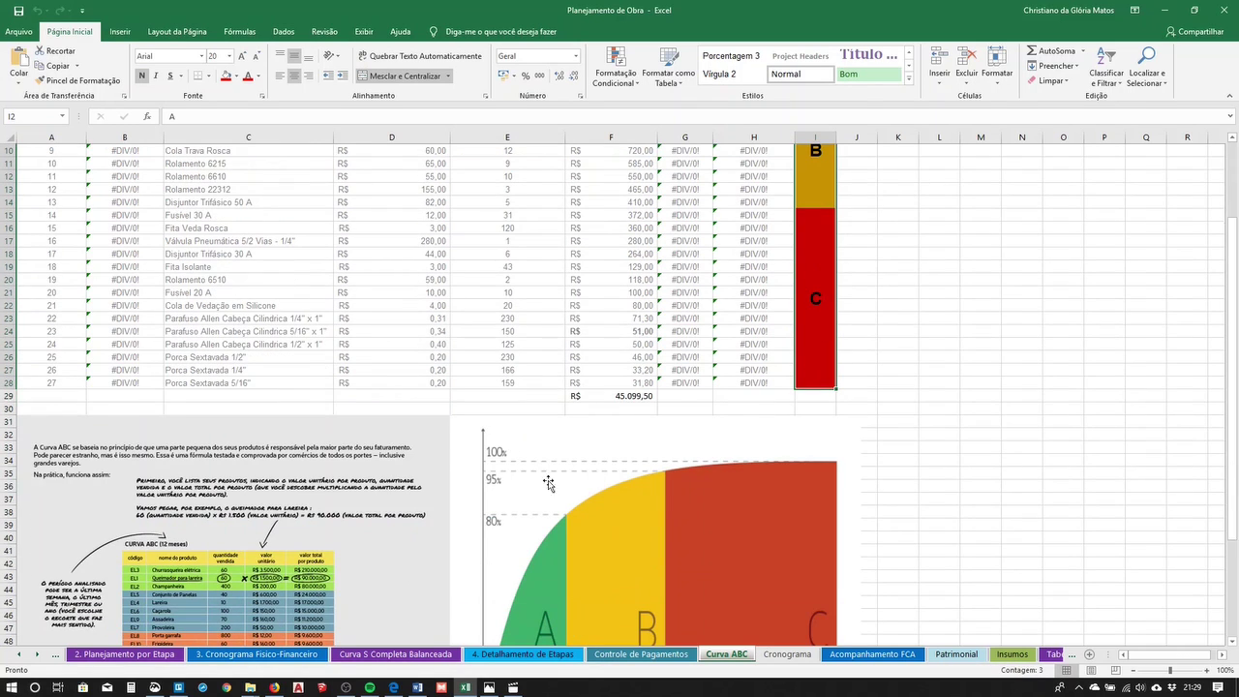
Revisit the Gantt chart on Cronograma and examine the fact, cause and action table on Acompanhamento FCA
left_click(782, 654)
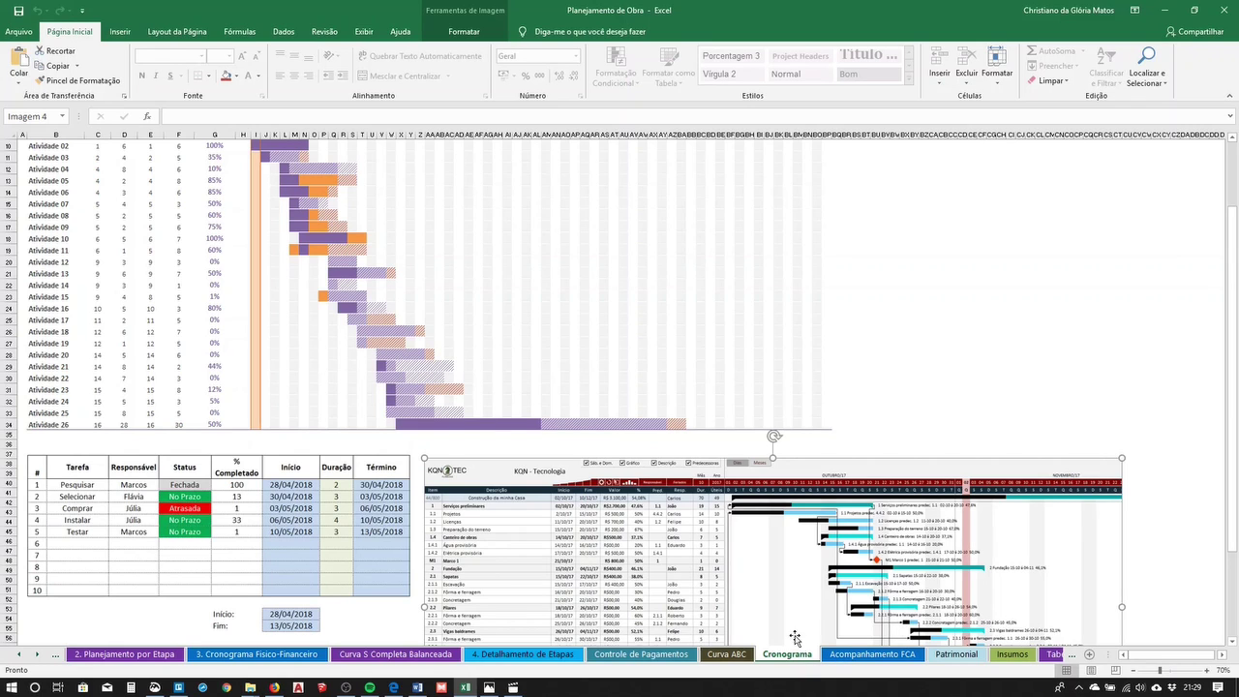
left_click(858, 654)
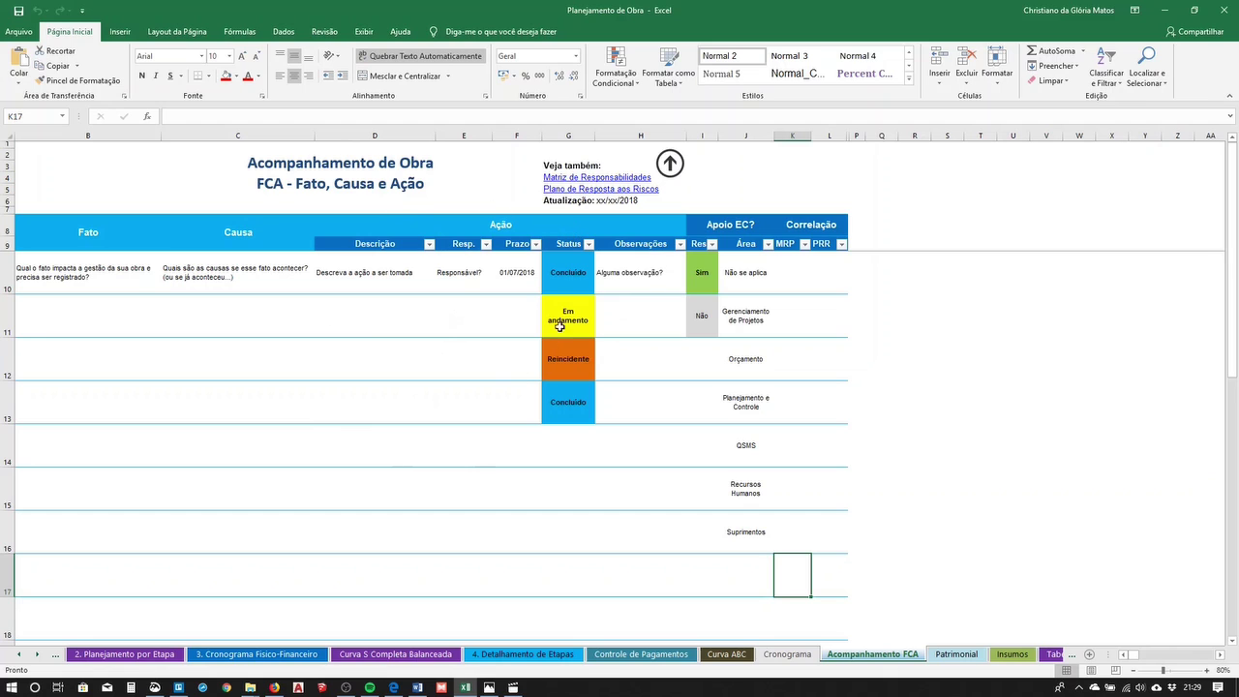
Open the Patrimonial sheet, bring the last workbook sheets into reach, and highlight the item rows around Lança Chamas and Água Mineral
left_click(944, 656)
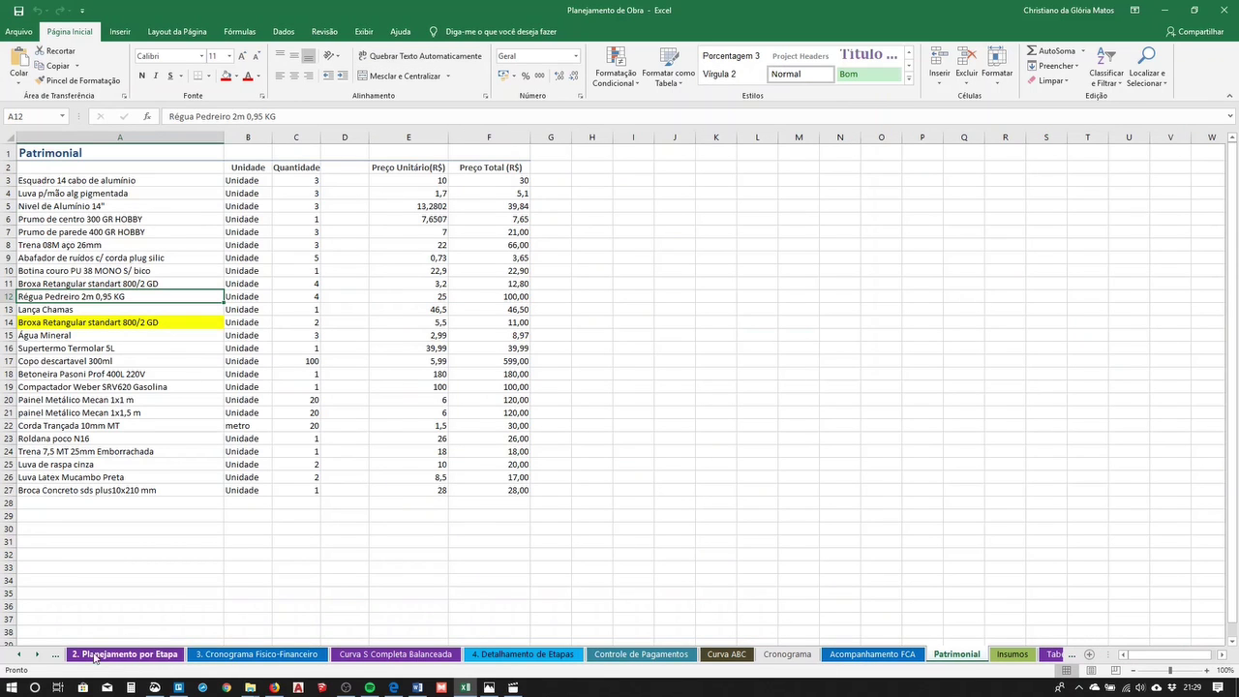
left_click(37, 655)
left_click(37, 656)
left_click(37, 656)
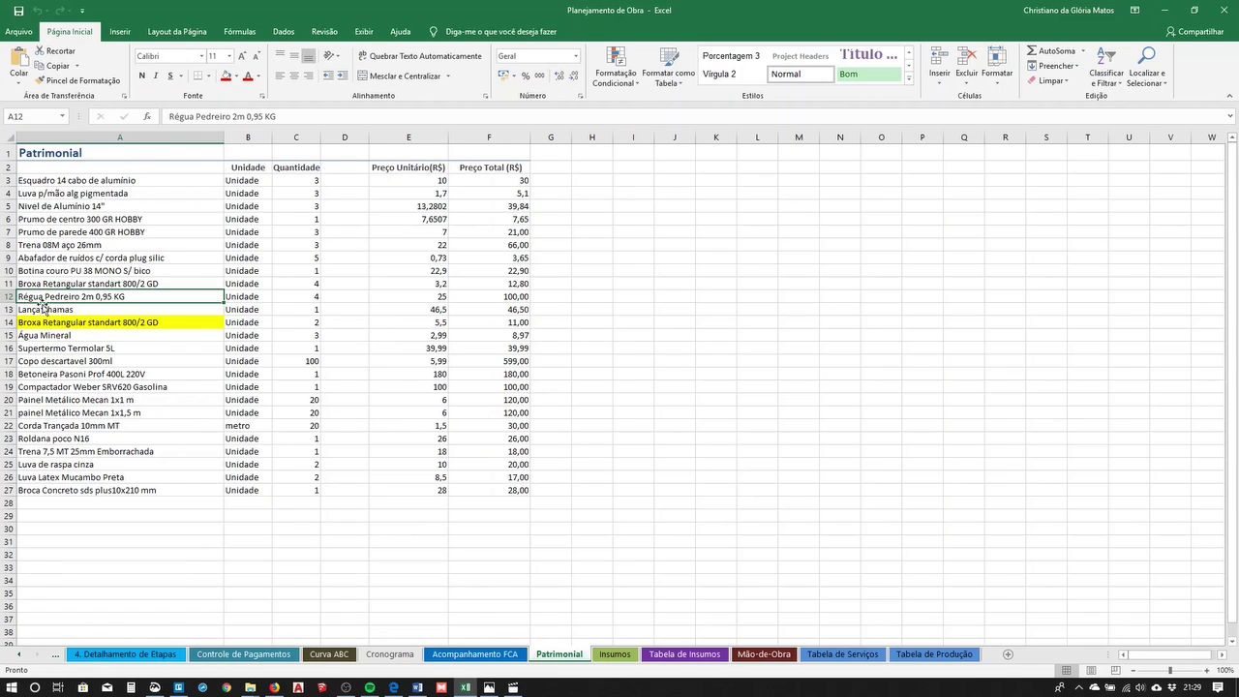
left_click_drag(41, 313, 302, 337)
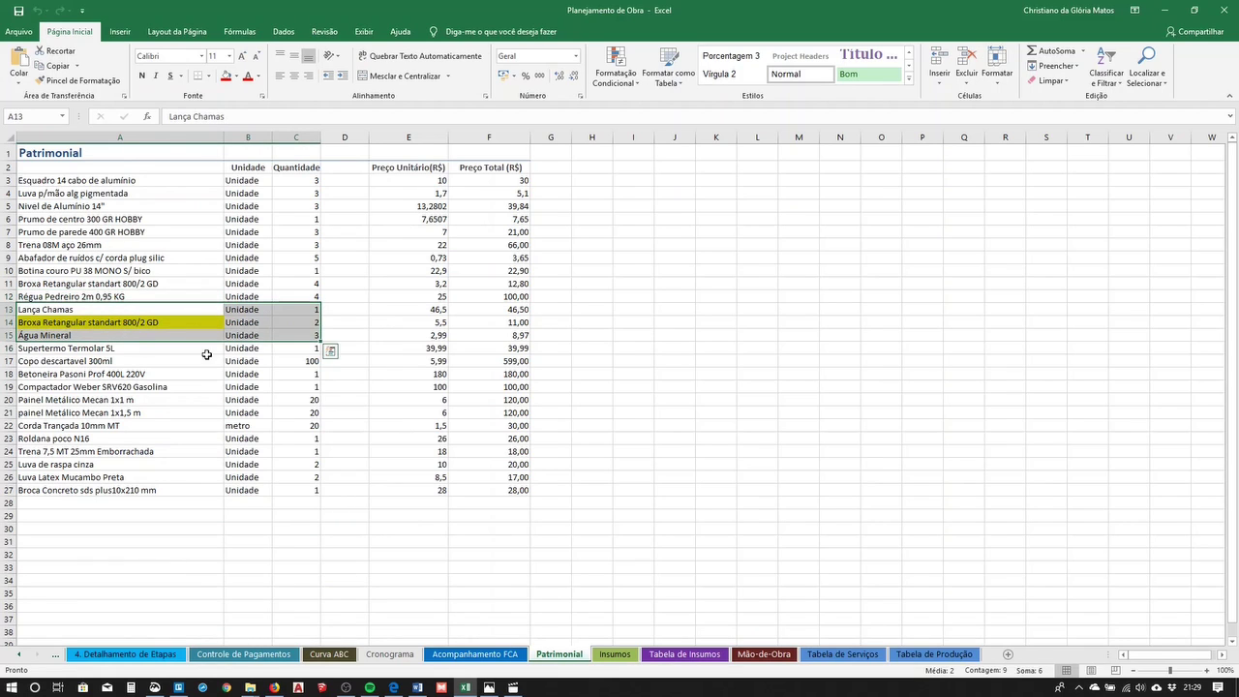
left_click_drag(36, 335, 505, 323)
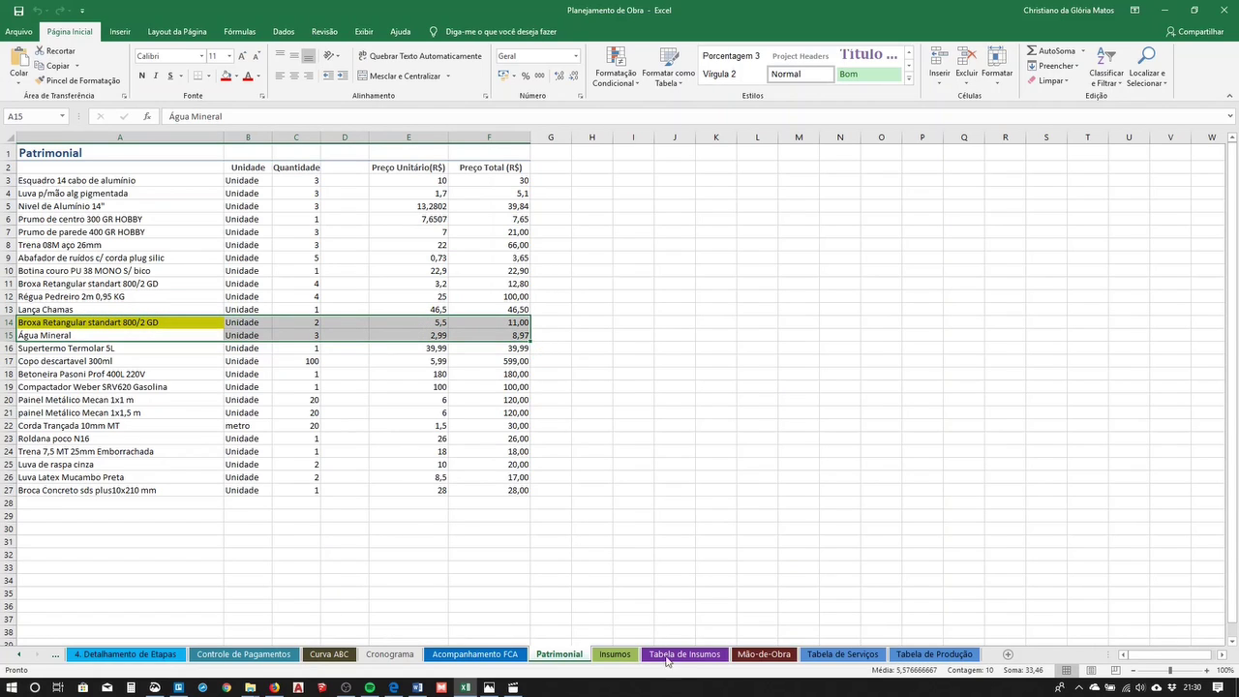
Open the Insumos sheet, highlight its Cotação de Materiais heading, and delete the logo image above the table
left_click(613, 655)
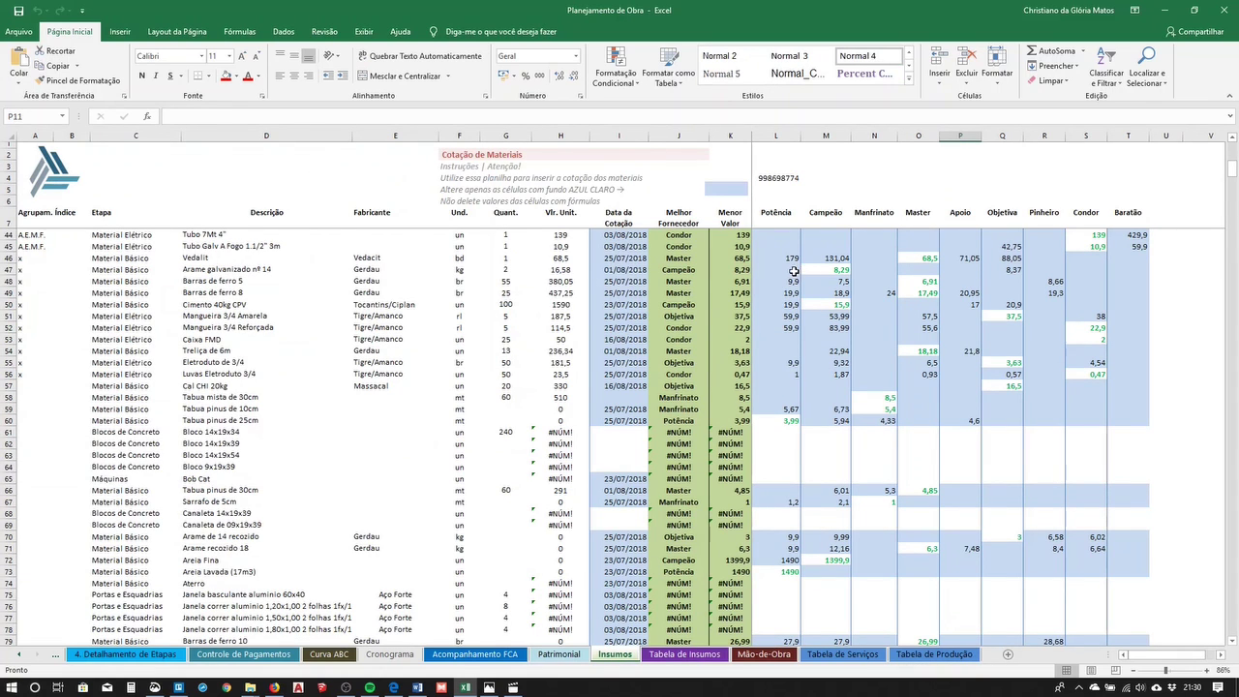
left_click_drag(465, 154, 523, 170)
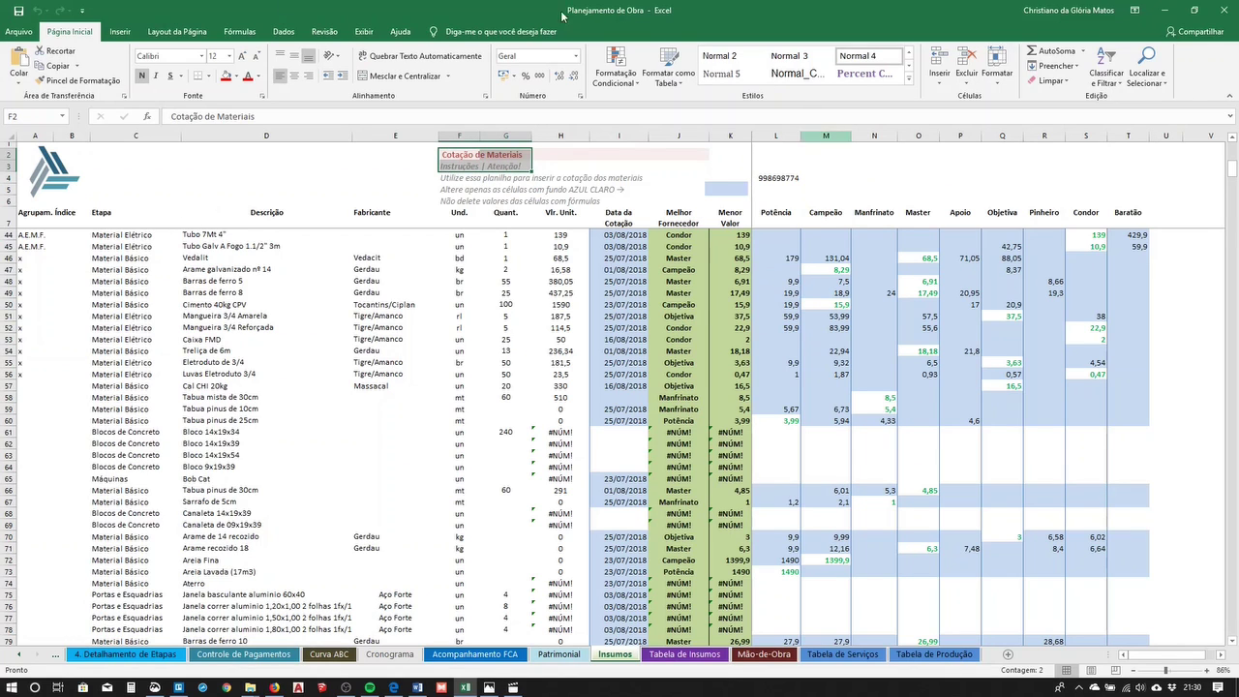
left_click(50, 194)
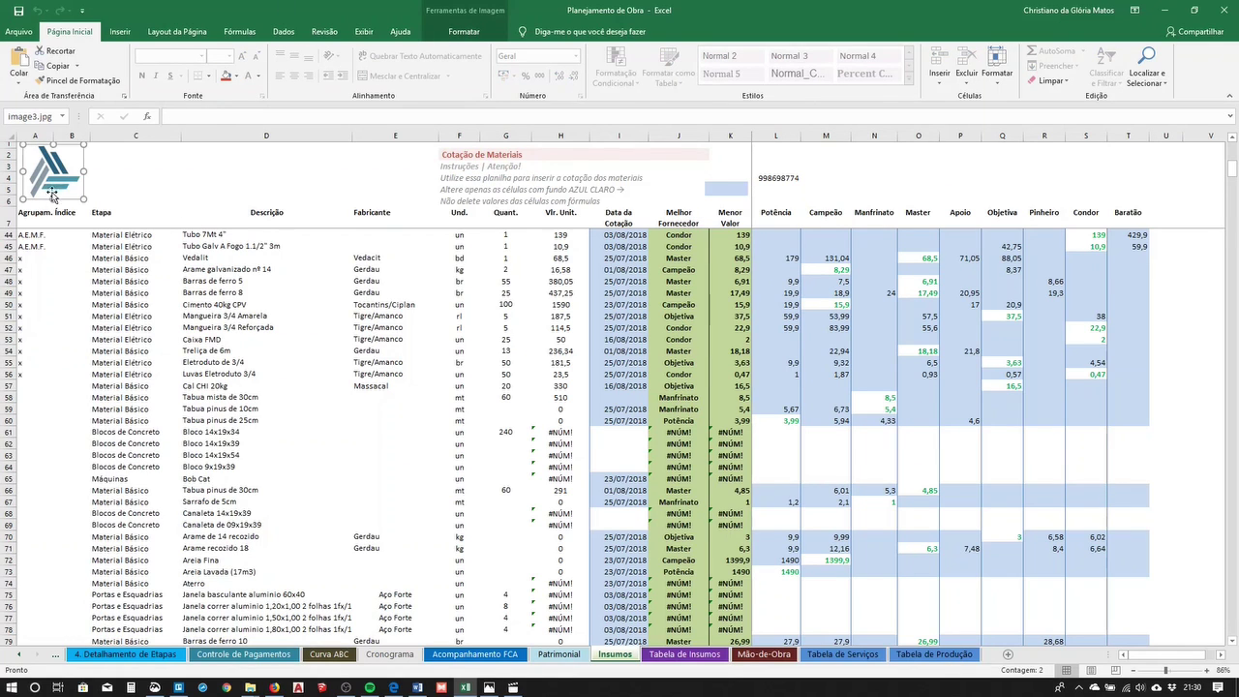
key("Delete")
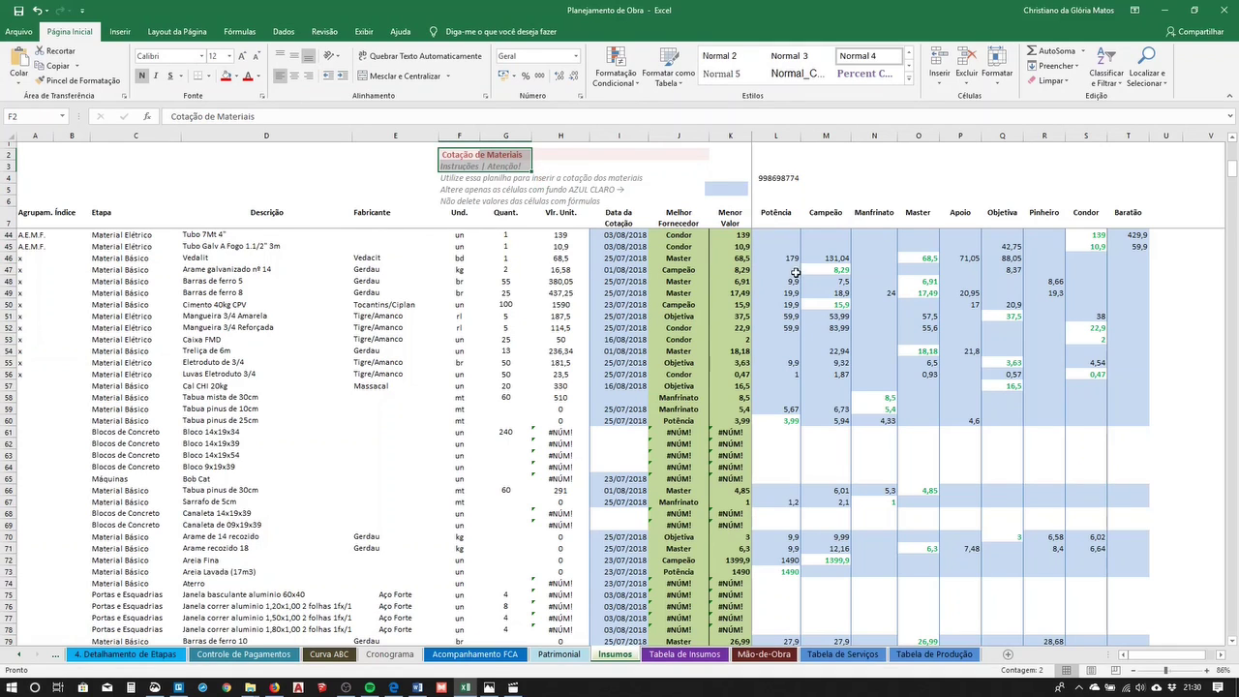
Enter 50 as the Manfrinato price for Vedalit on Insumos and check the item's Melhor Fornecedor cell
left_click(867, 255)
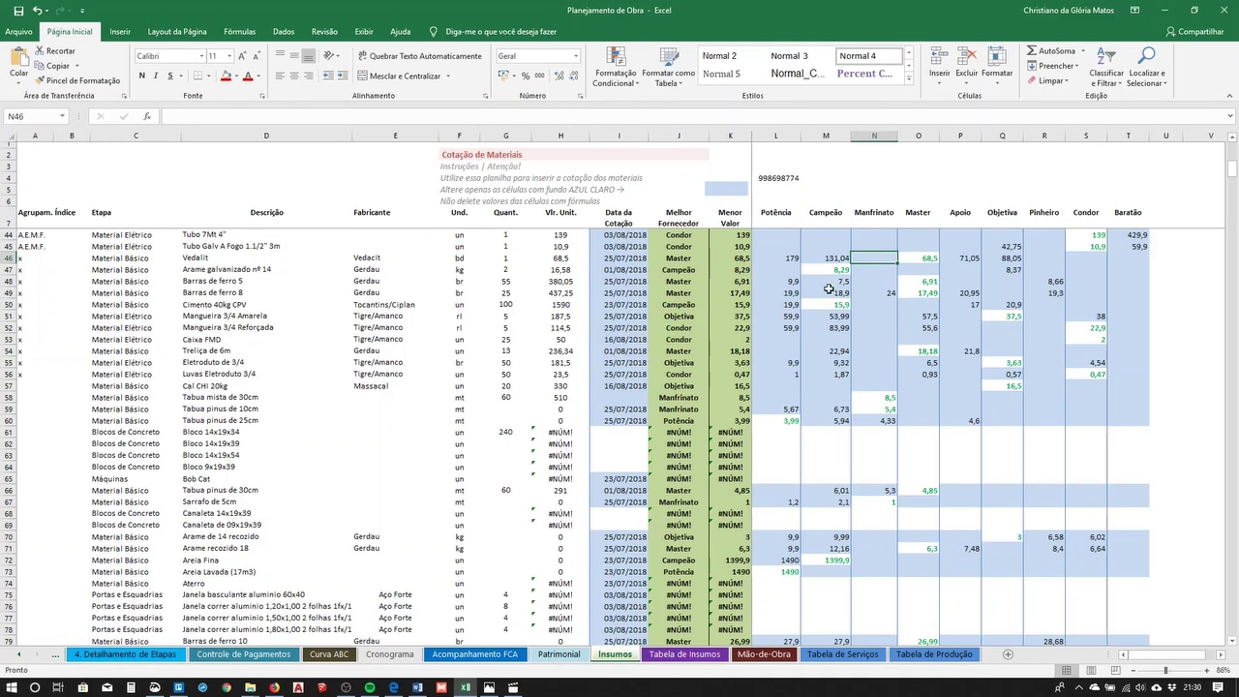
type("50")
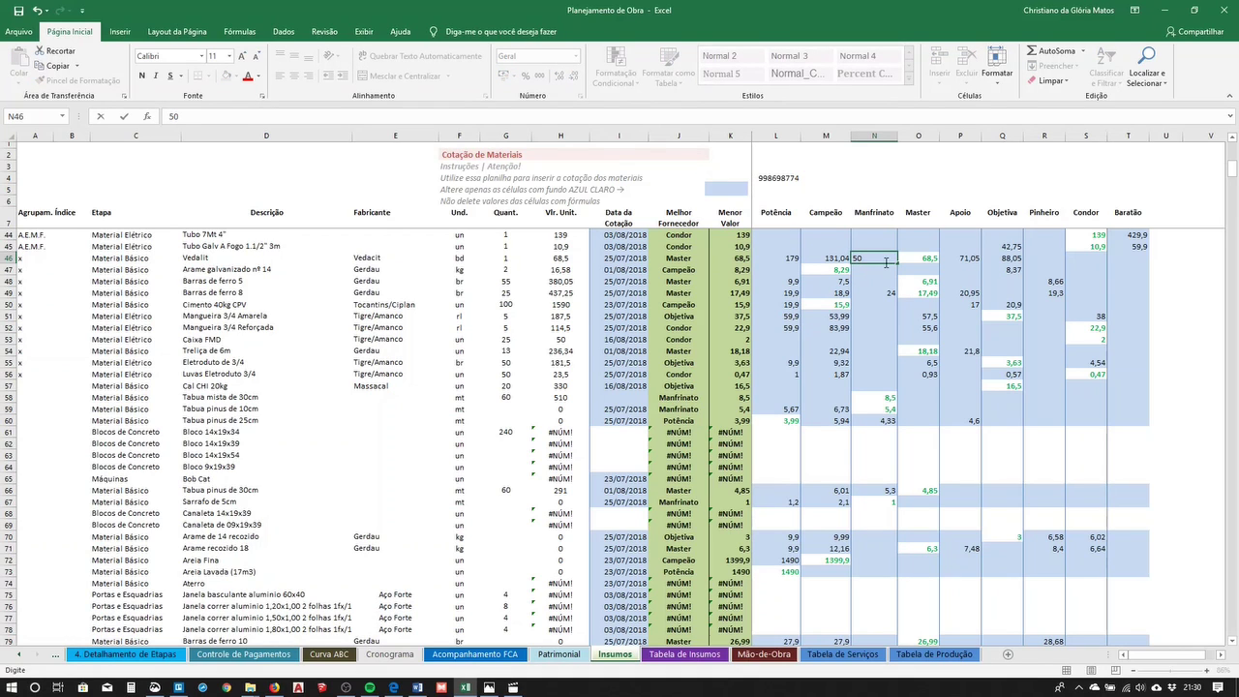
key("Return")
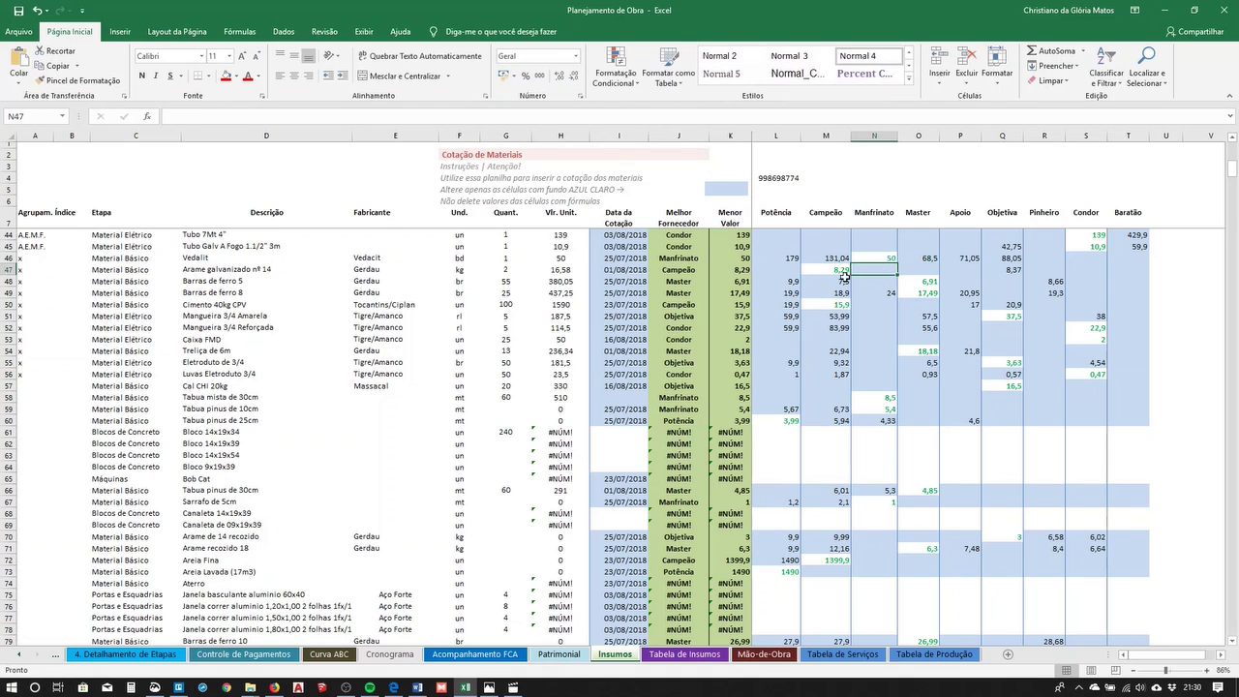
left_click(671, 256)
left_click(866, 258)
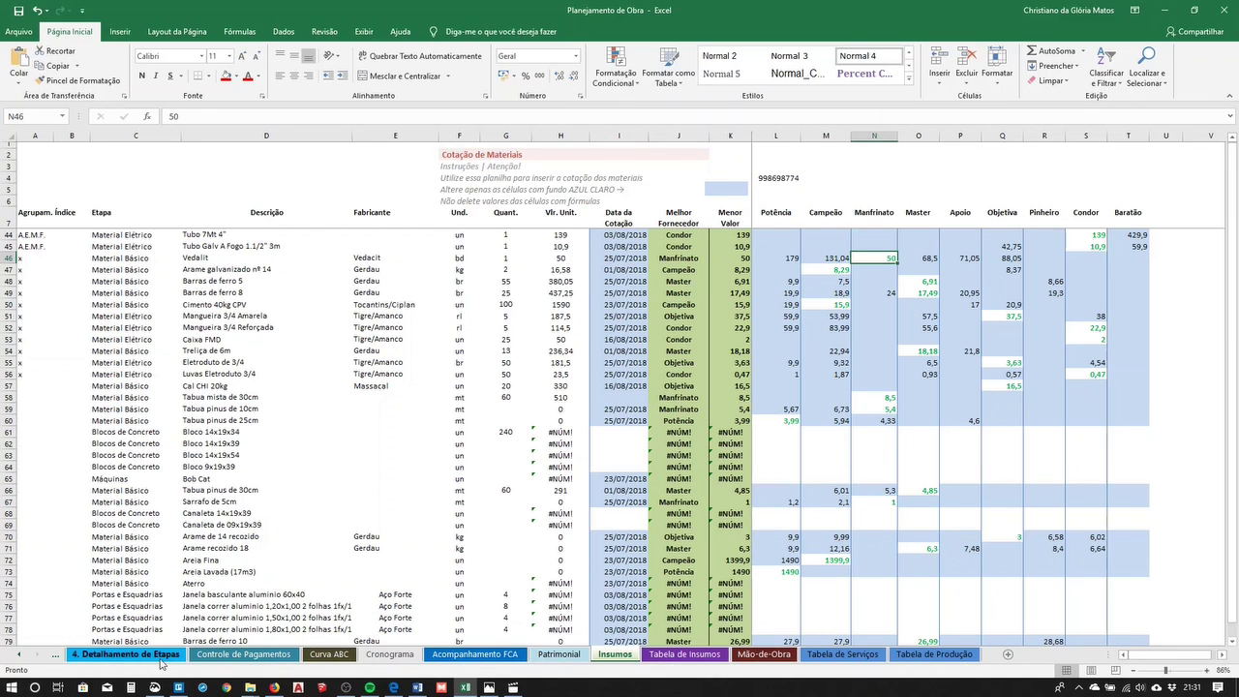
Examine the unit, quantity and unit price of Cimento on 4. Detalhamento de Etapas and return to the Insumos price quotes
left_click(122, 654)
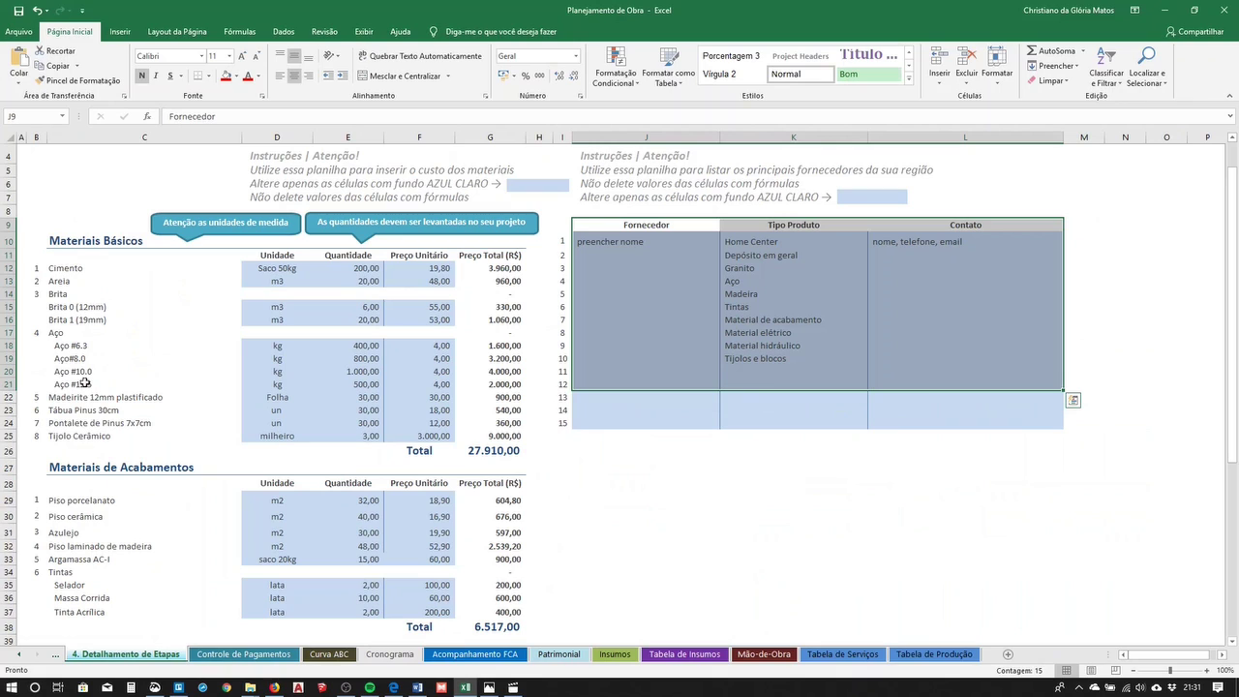
left_click(66, 271)
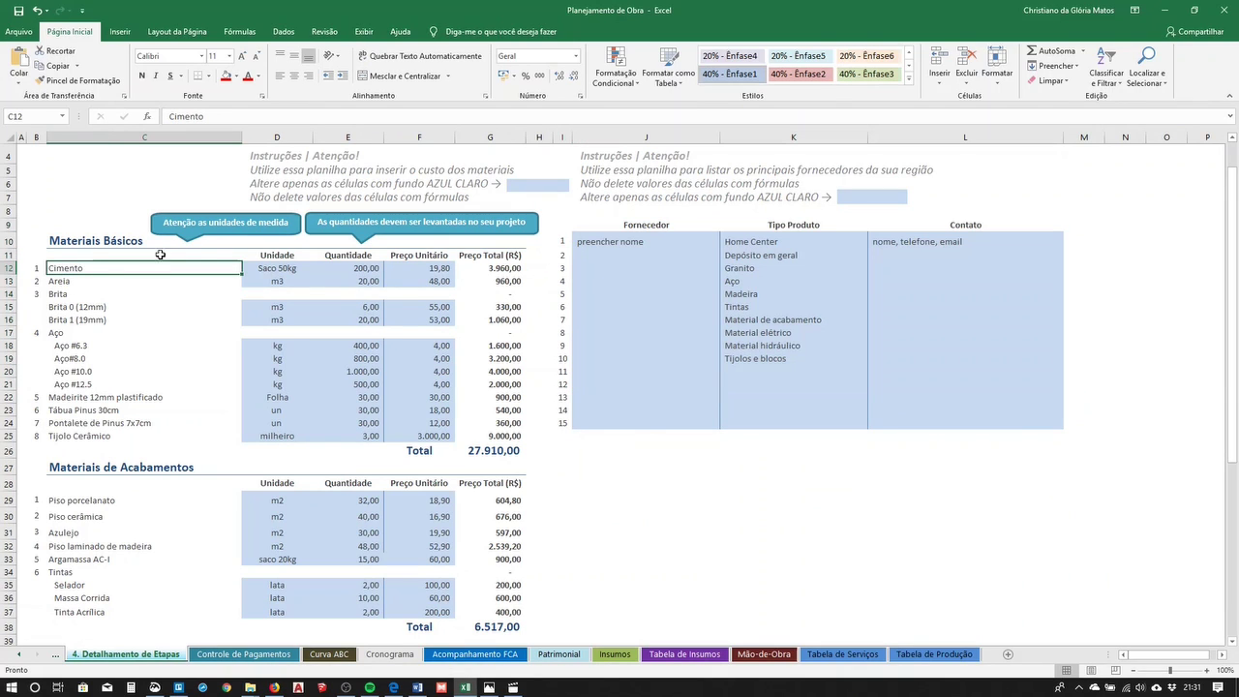
left_click(274, 267)
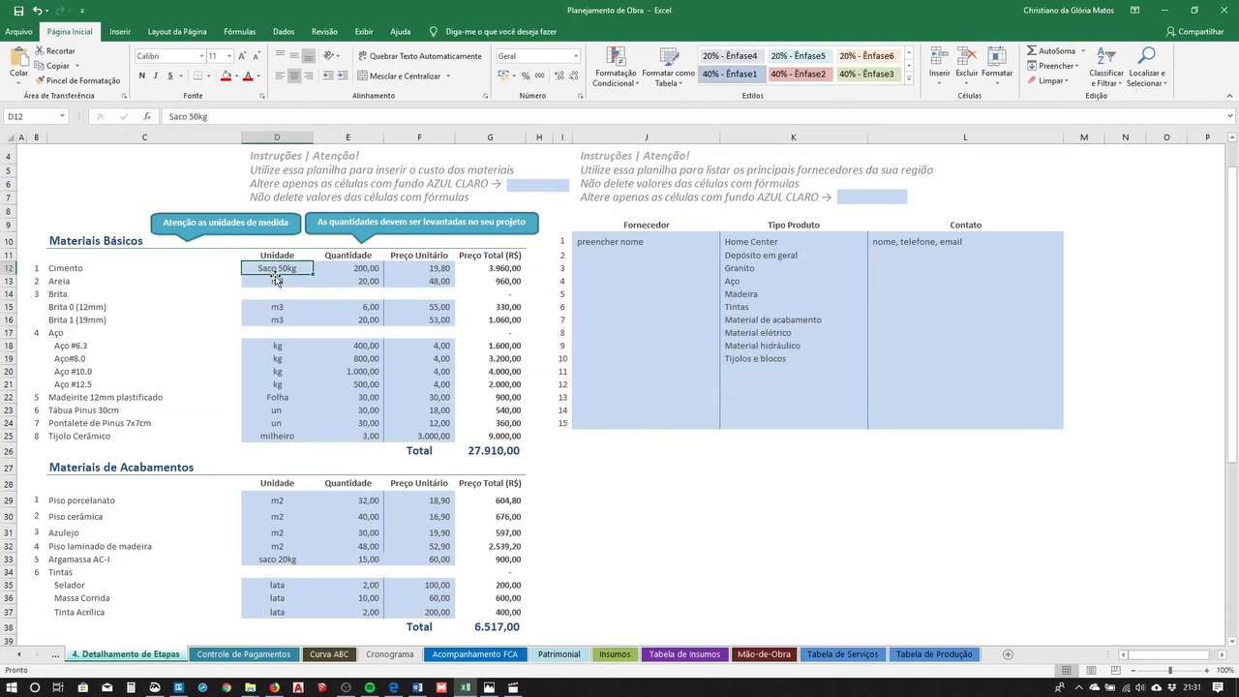
left_click(340, 267)
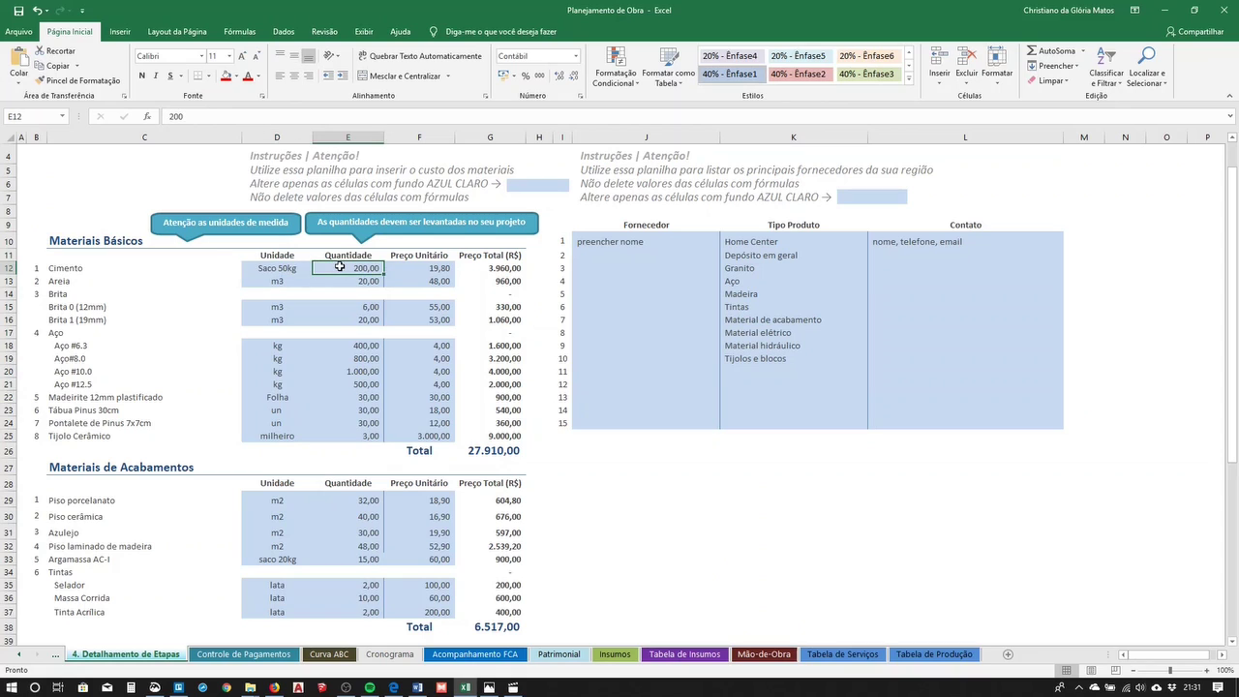
left_click(429, 271)
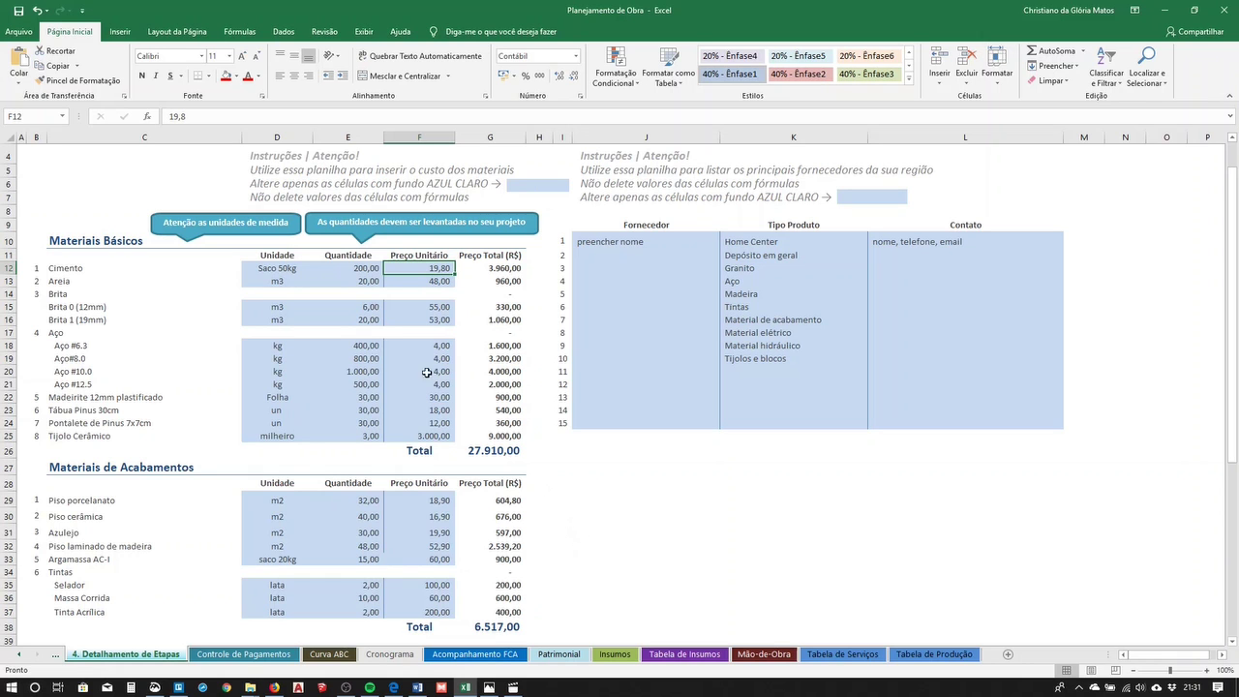
left_click(612, 654)
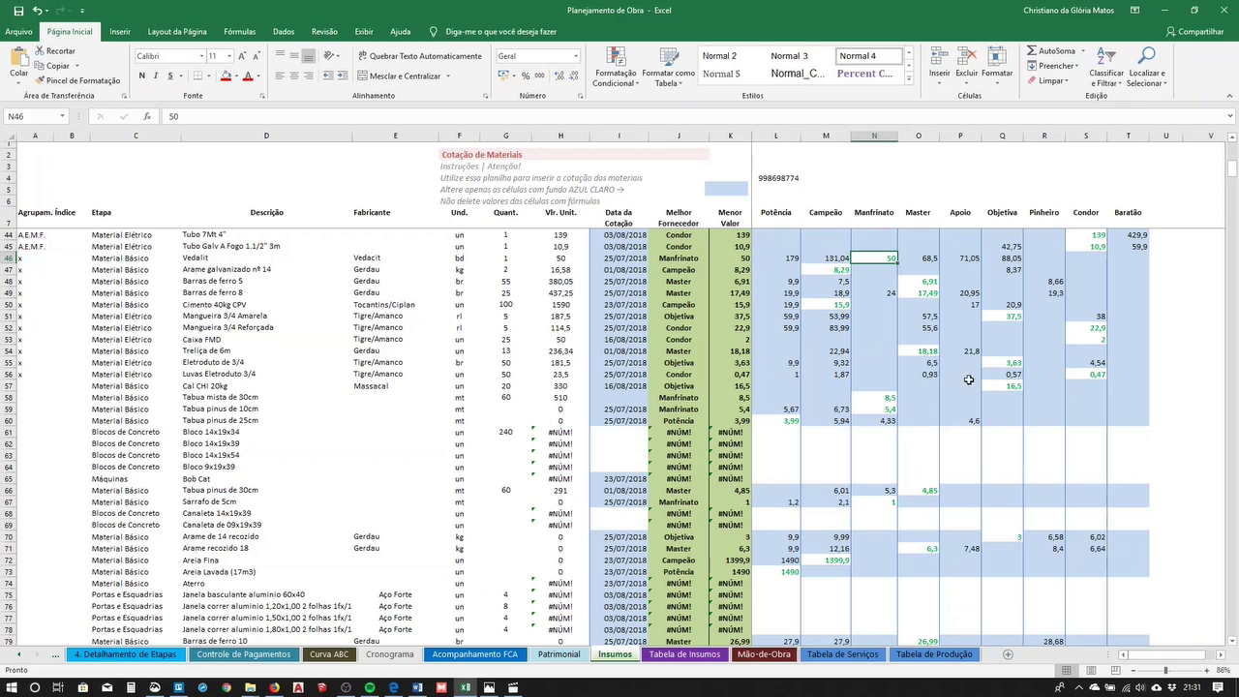
Open the Tabela de Insumos sheet and look over its material acquisition planning table
left_click(661, 657)
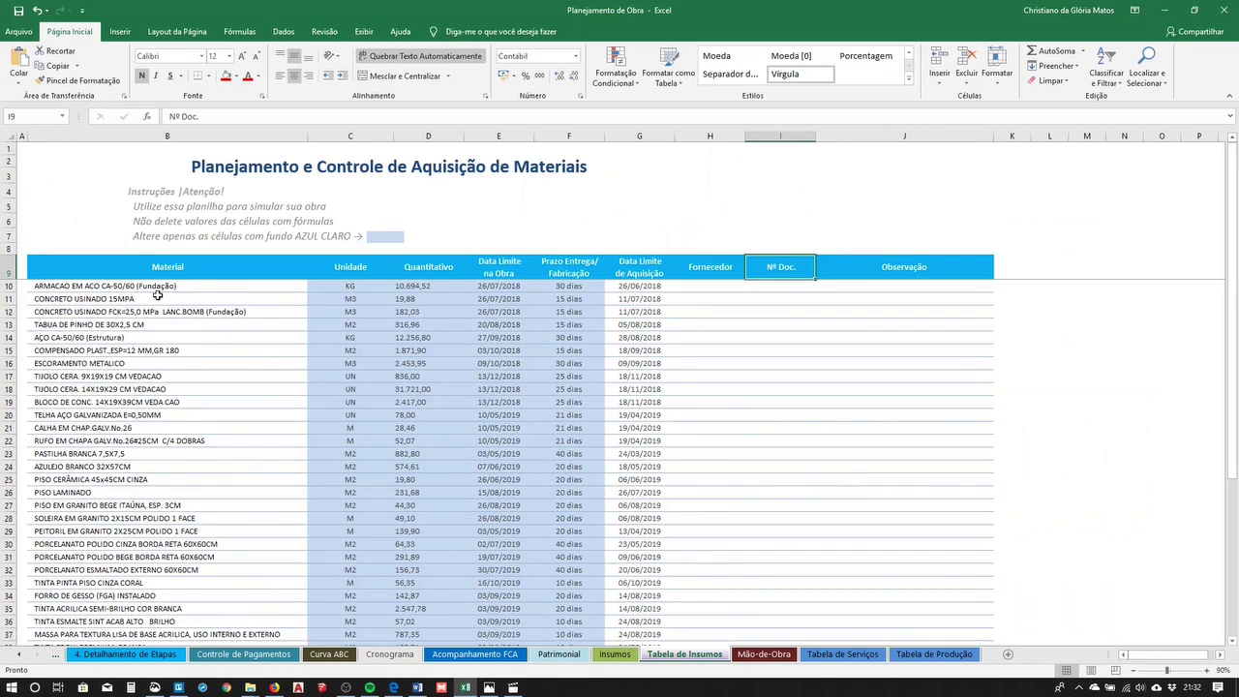
scroll(294, 407, "down", 1)
scroll(300, 415, "up", 1)
key("Return")
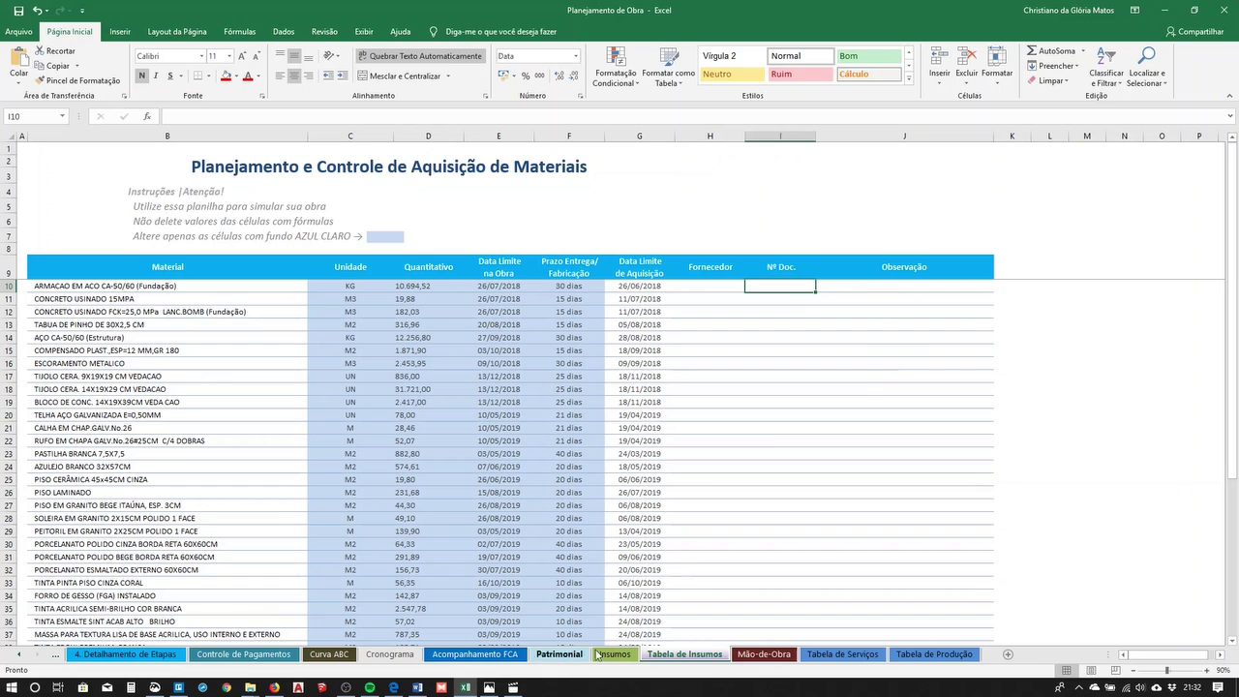
Glance at the Controle de Pagamentos sheet and return to Tabela de Insumos to review its full material list
left_click(244, 655)
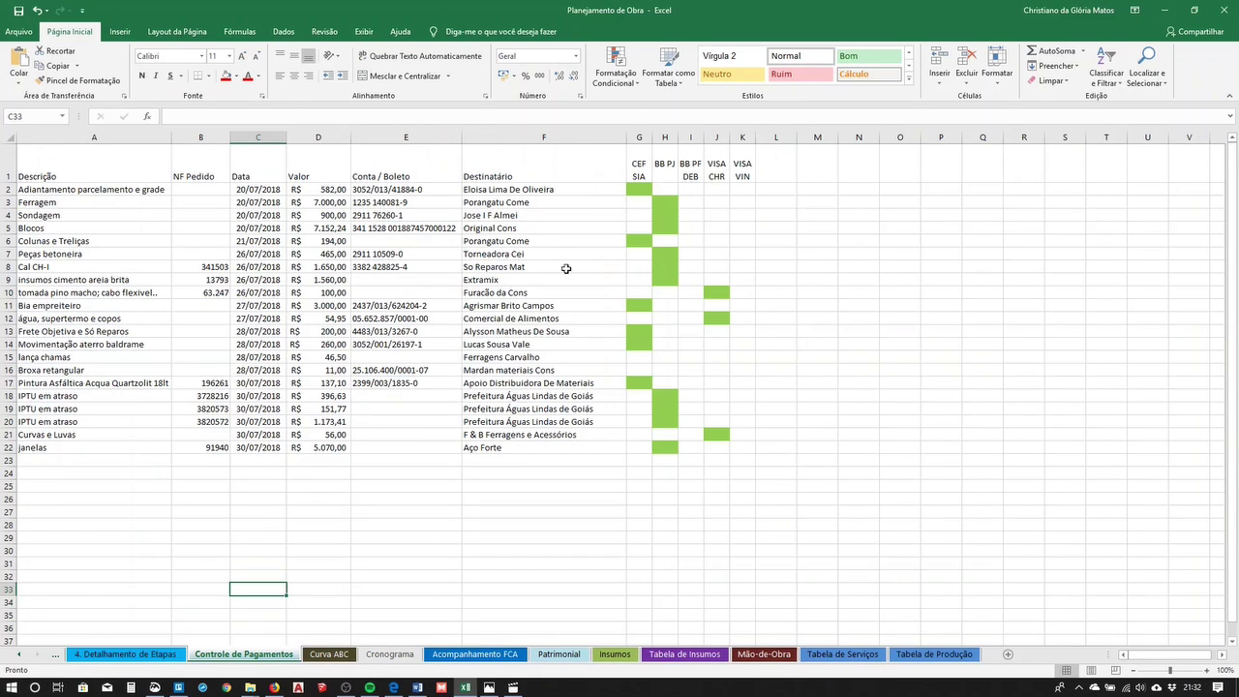
left_click(831, 656)
left_click(709, 656)
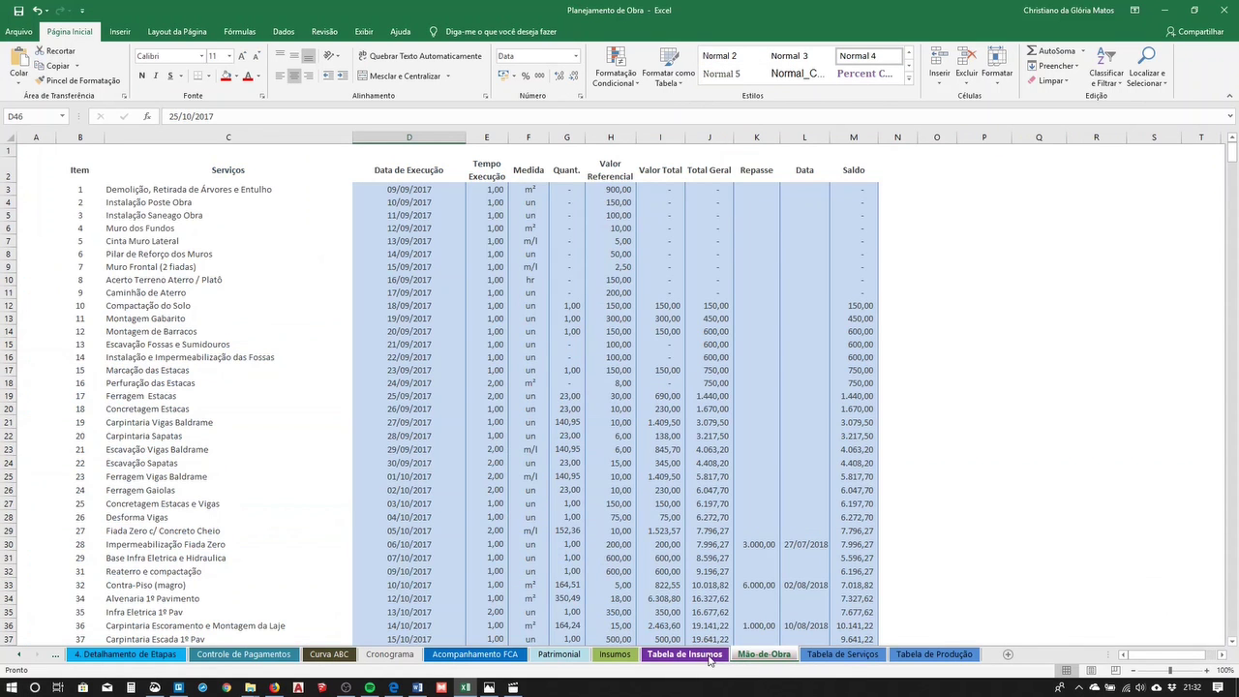
left_click(705, 658)
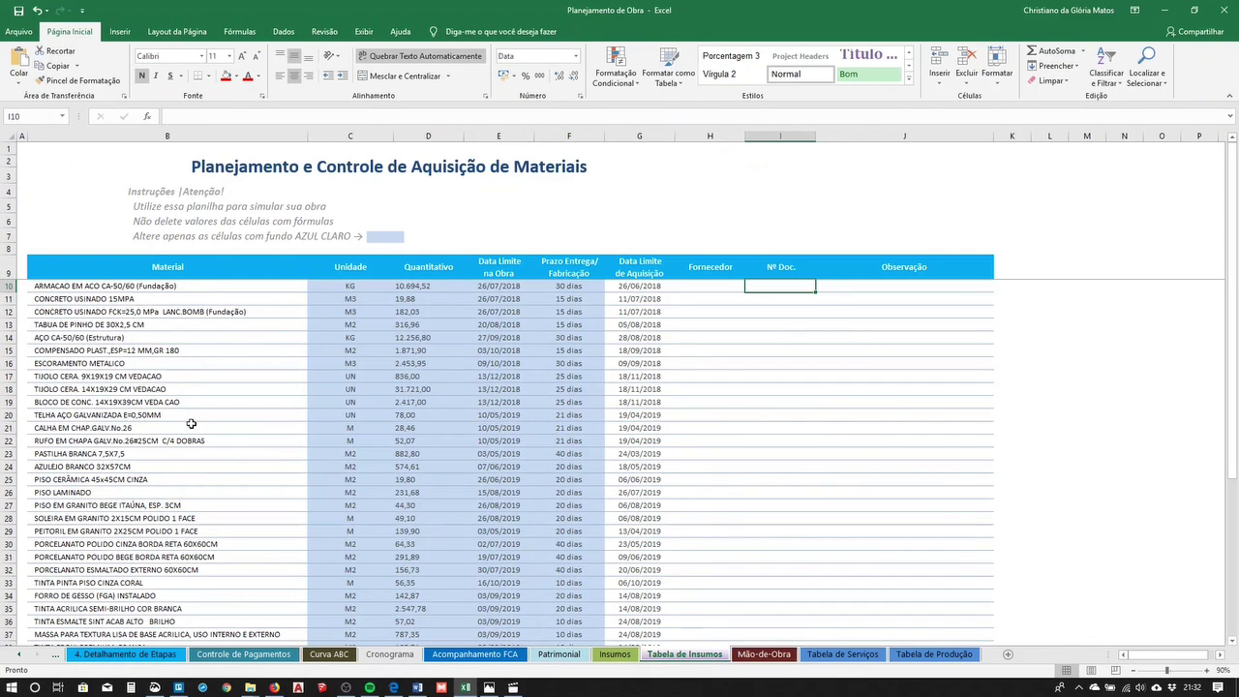
scroll(192, 423, "down", 6)
scroll(271, 402, "up", 2)
scroll(279, 412, "up", 4)
Open the Mão-de-Obra sheet and examine the services with their execution dates, total values, Repasse payments and Saldo
left_click(760, 654)
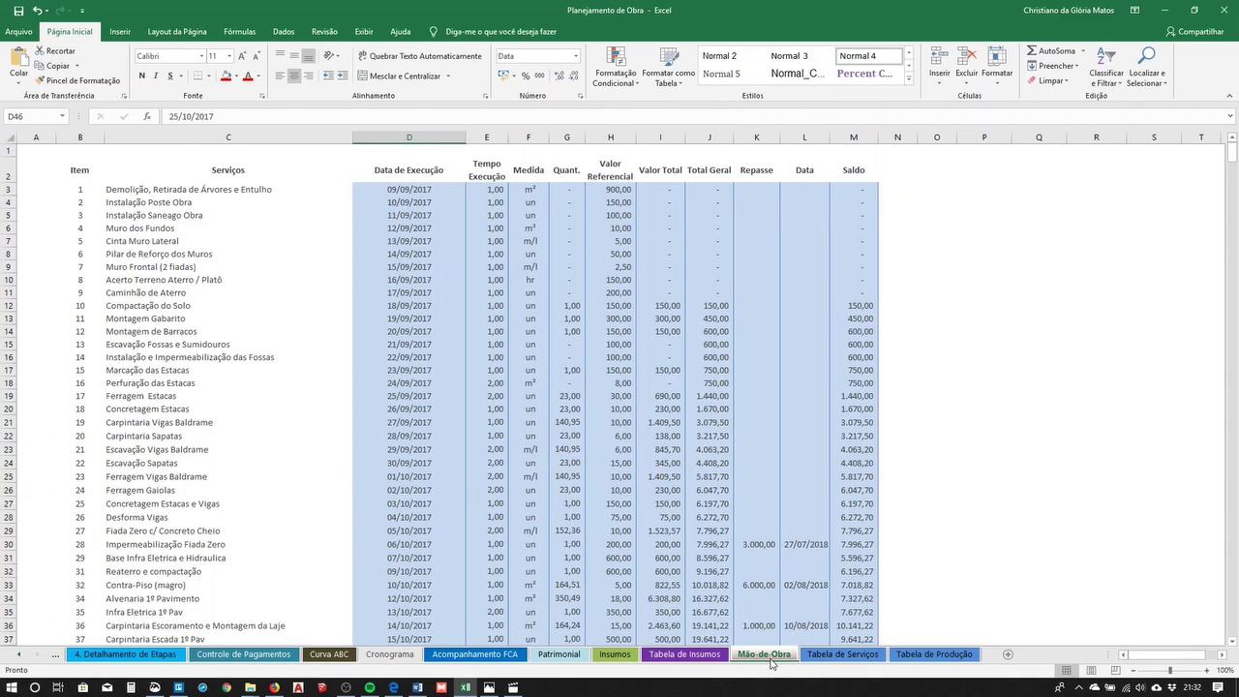
scroll(325, 378, "down", 4)
scroll(345, 423, "down", 5)
scroll(354, 424, "up", 5)
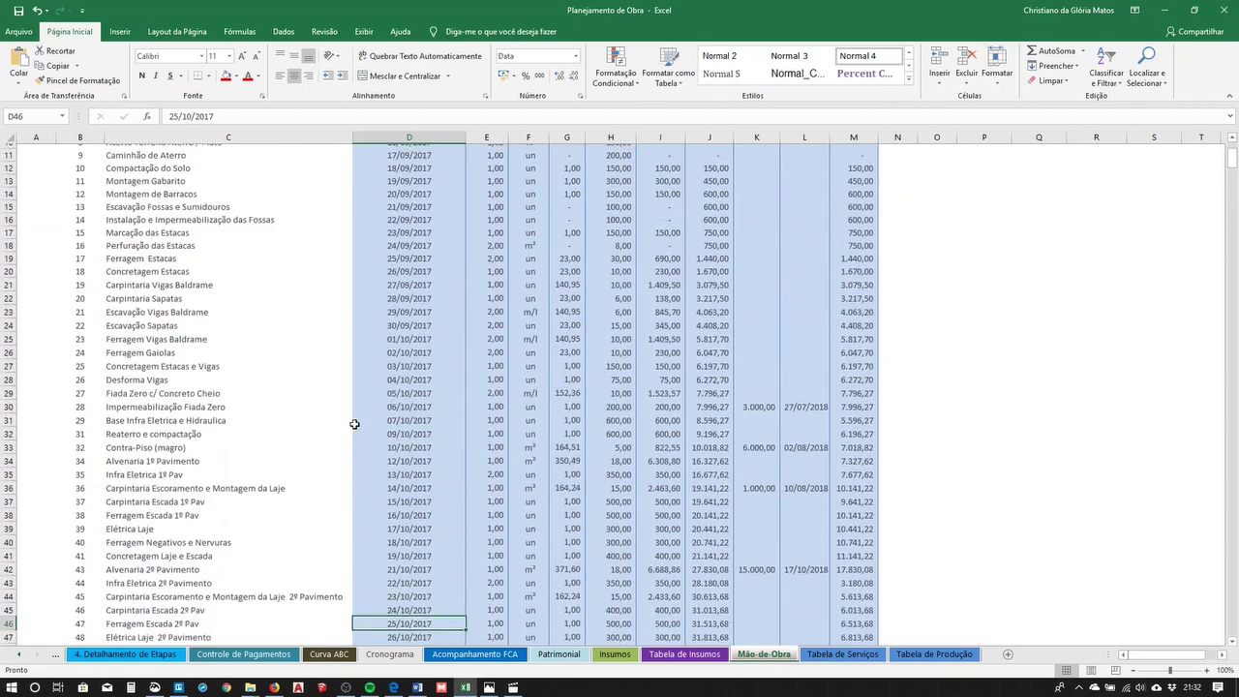
scroll(355, 424, "up", 4)
scroll(712, 332, "down", 1)
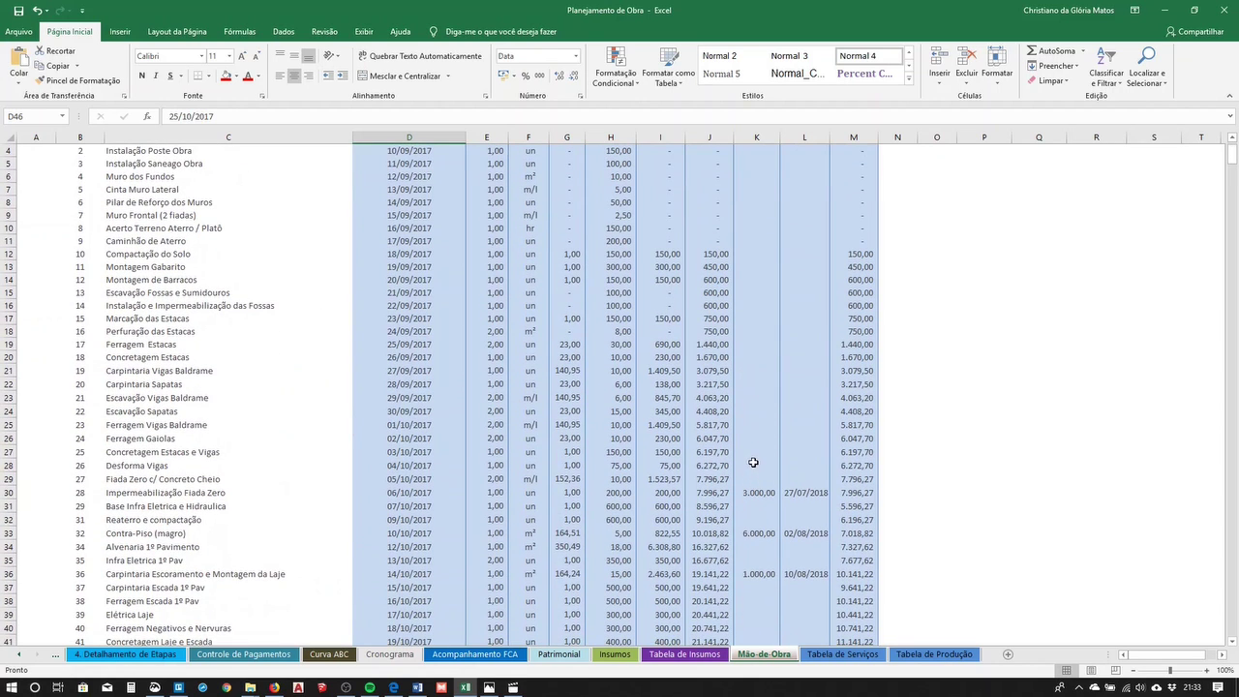
scroll(750, 491, "up", 1)
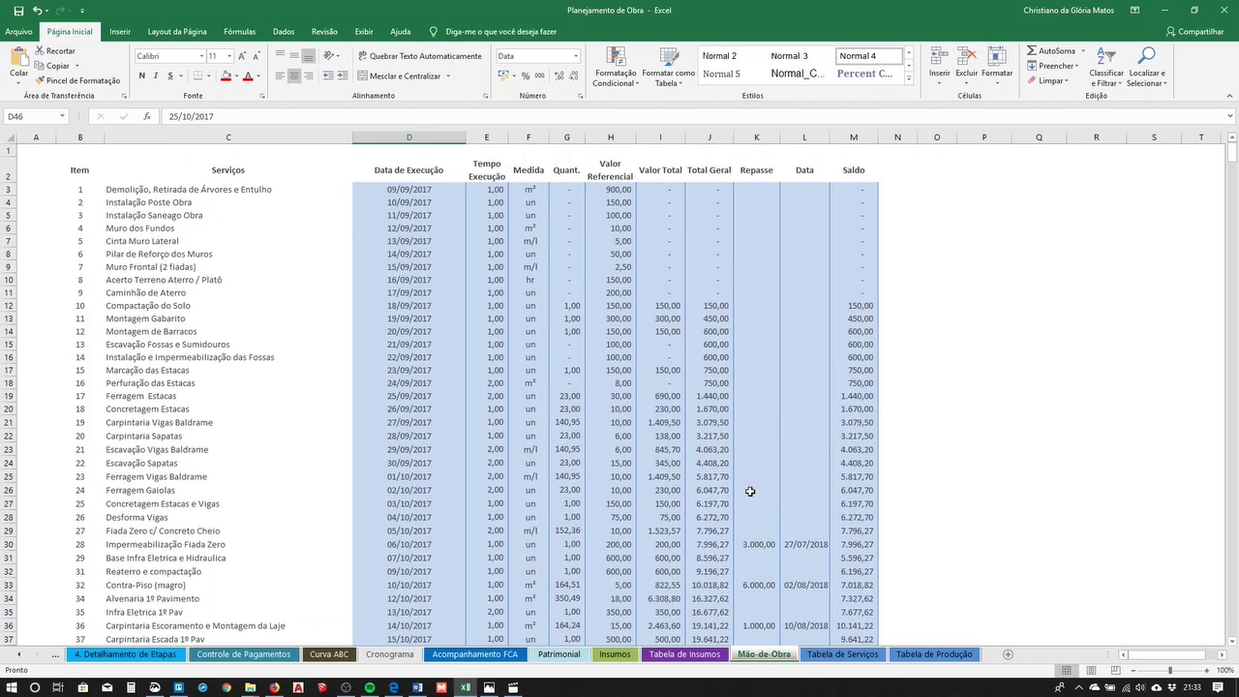
scroll(750, 492, "down", 2)
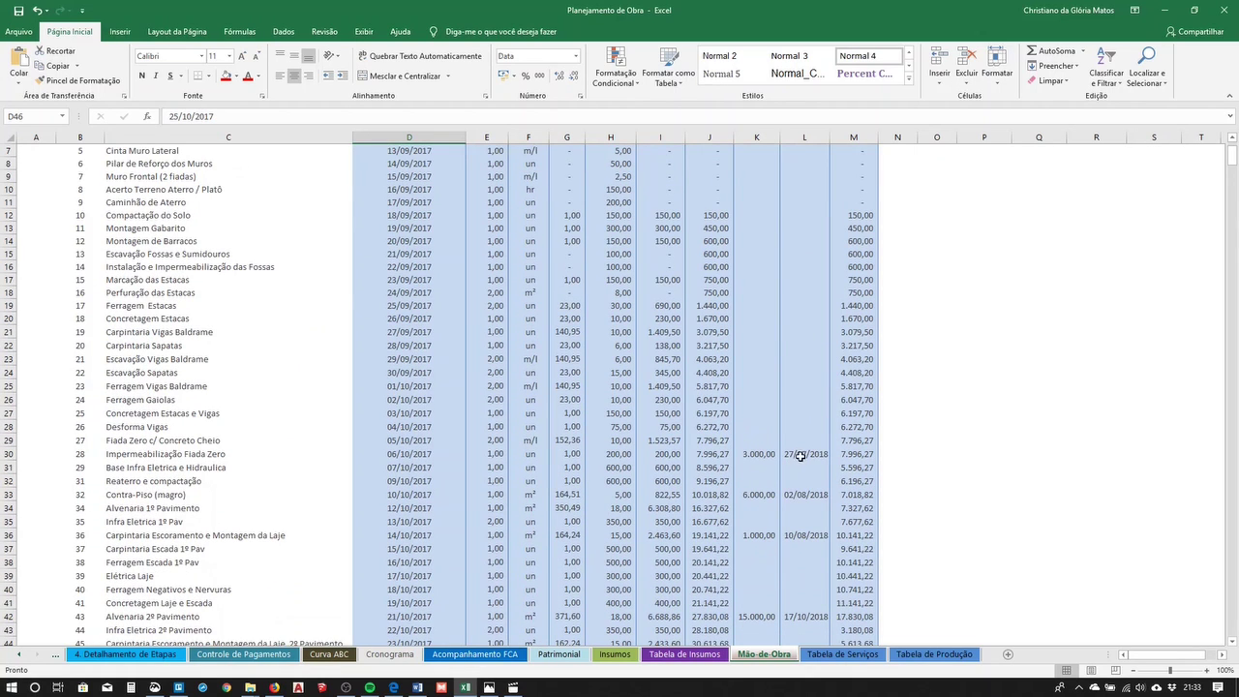
scroll(860, 349, "down", 3)
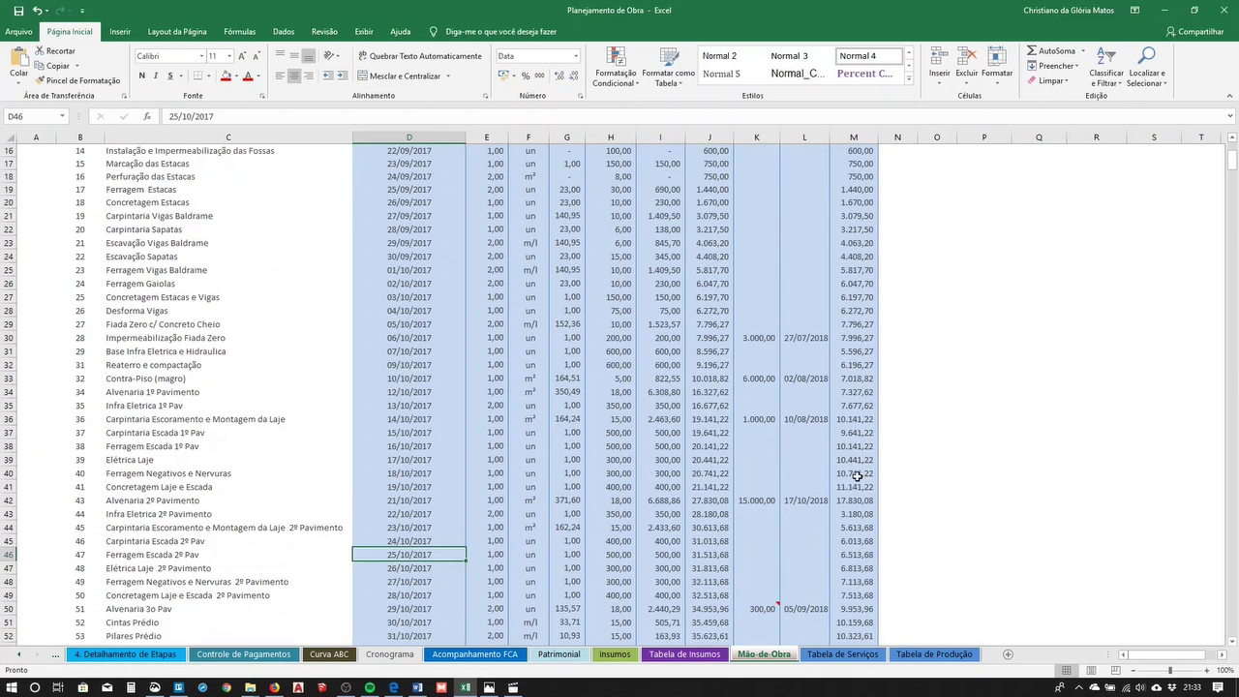
Highlight the Mão-de-Obra rows from Escavação Sapatas to Concretagem Laje e Escada and look through the remaining services
left_click_drag(118, 351, 851, 502)
left_click_drag(85, 256, 852, 487)
scroll(354, 429, "down", 3)
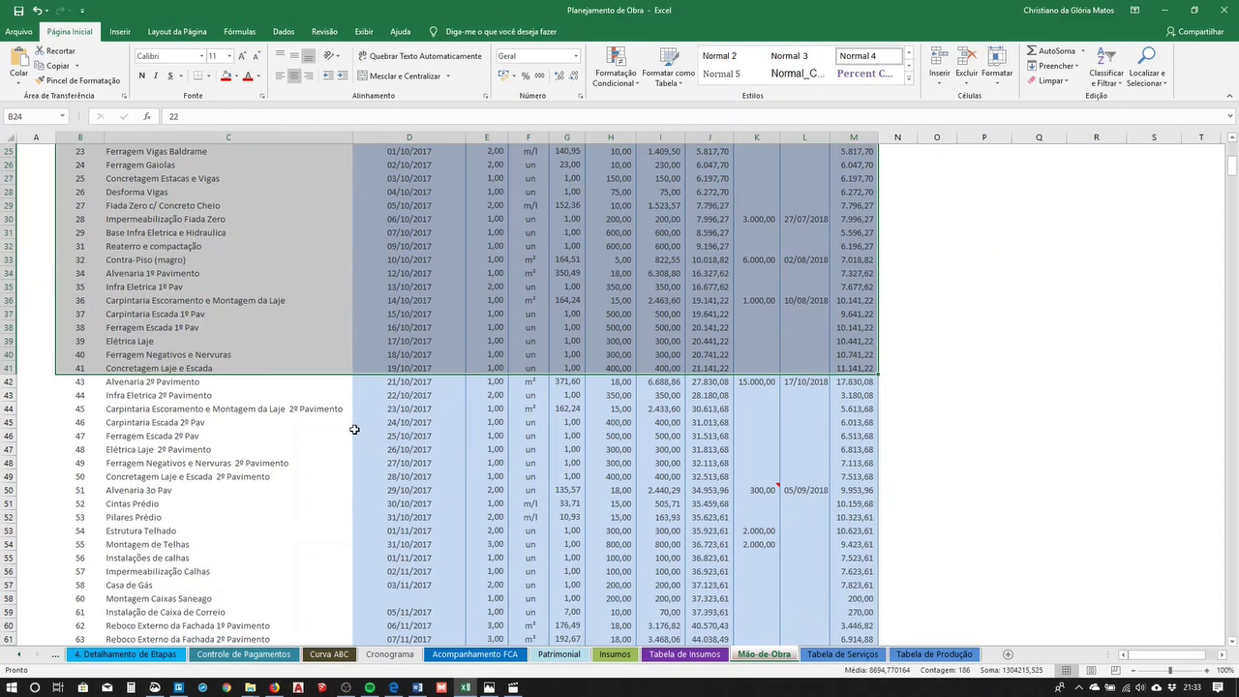
scroll(349, 419, "down", 4)
scroll(612, 396, "up", 3)
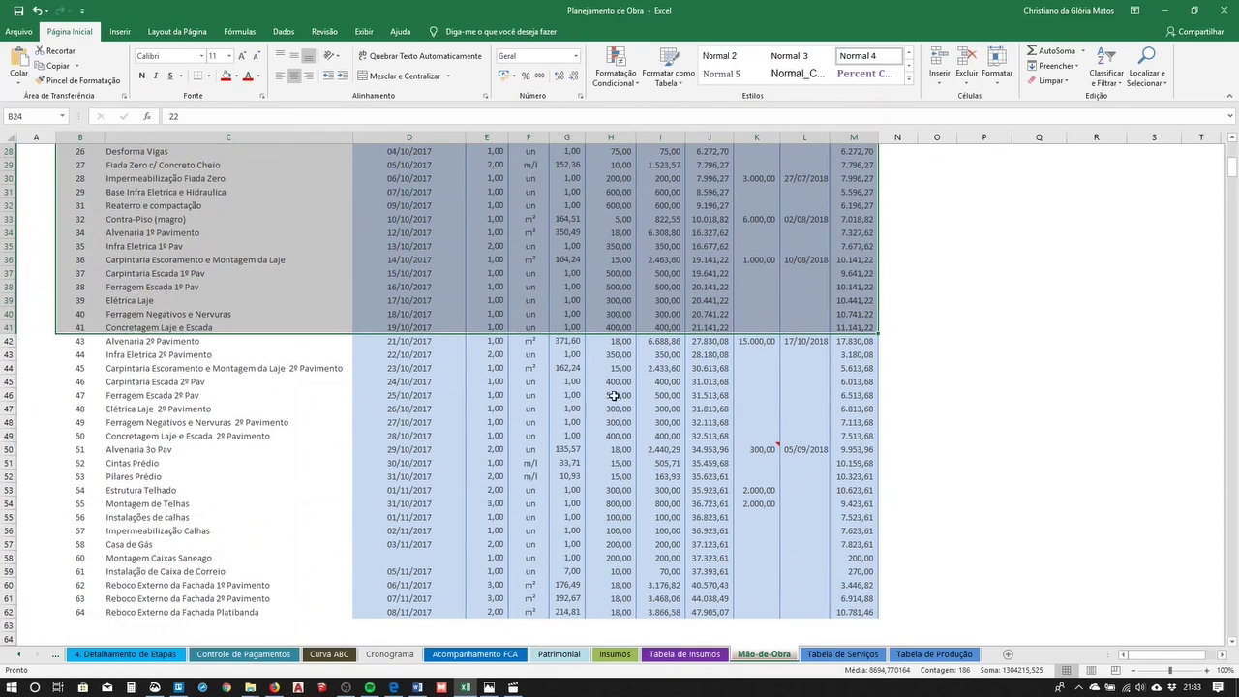
scroll(514, 356, "up", 9)
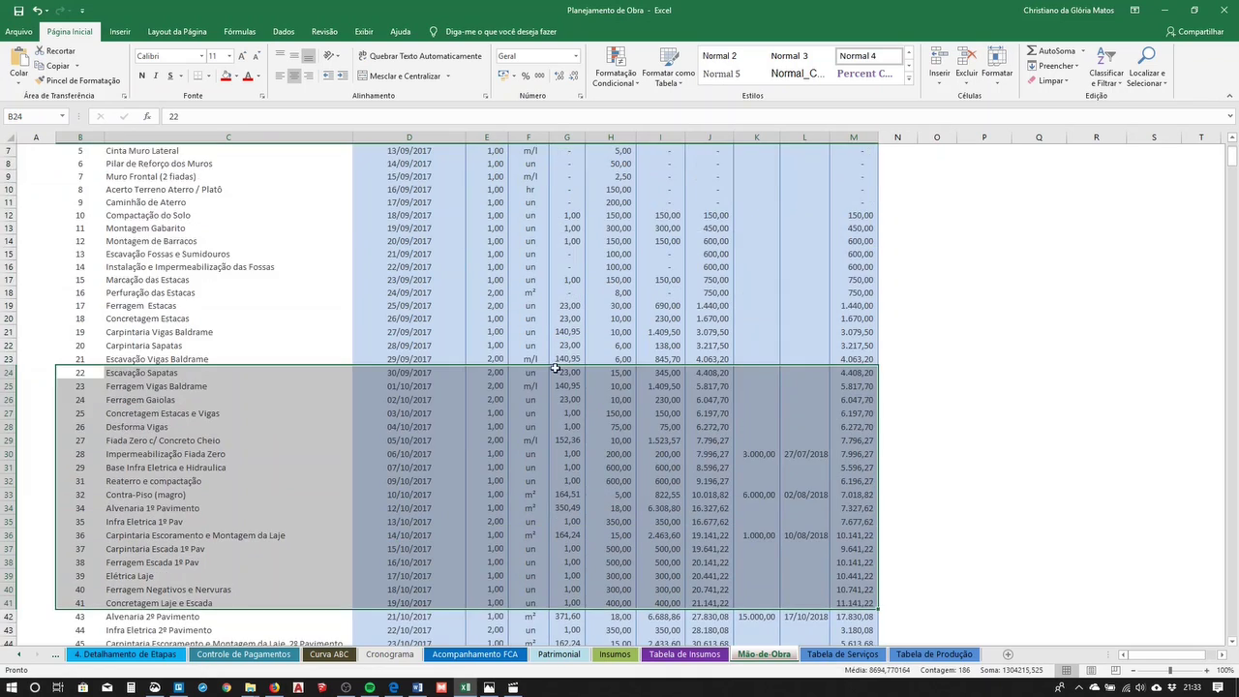
scroll(559, 425, "down", 4)
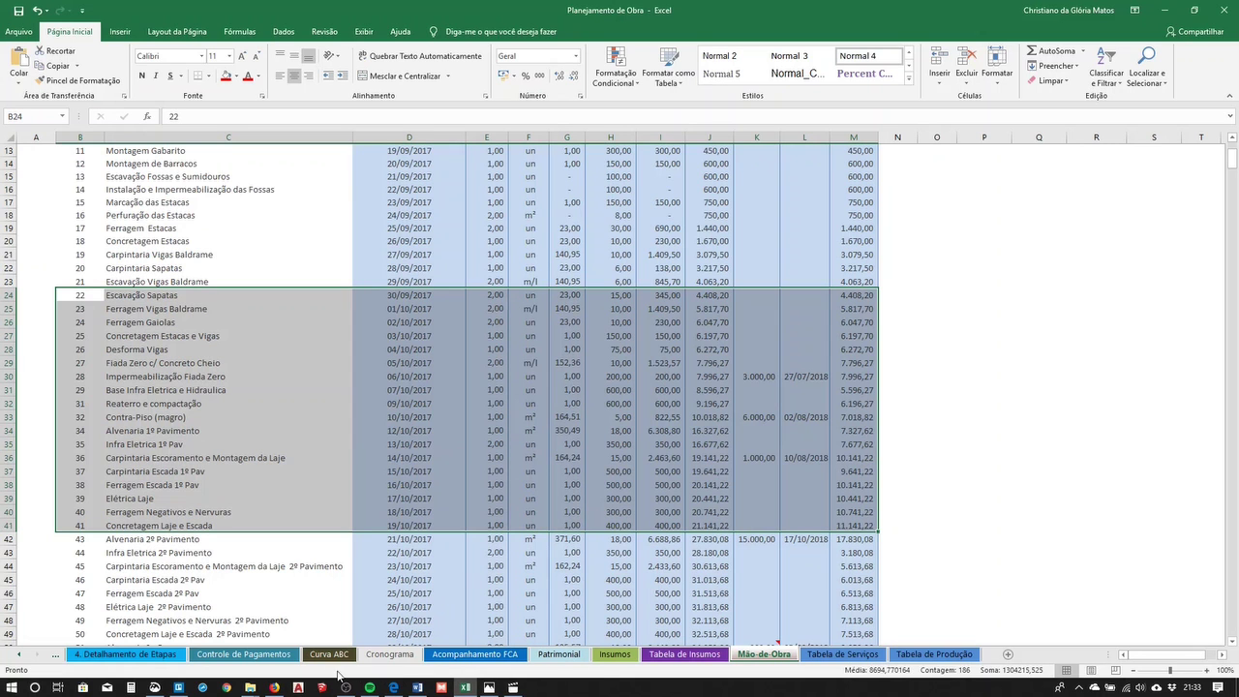
Open the Cronograma sheet and look over its Gantt chart, task table and schedule image
left_click(379, 657)
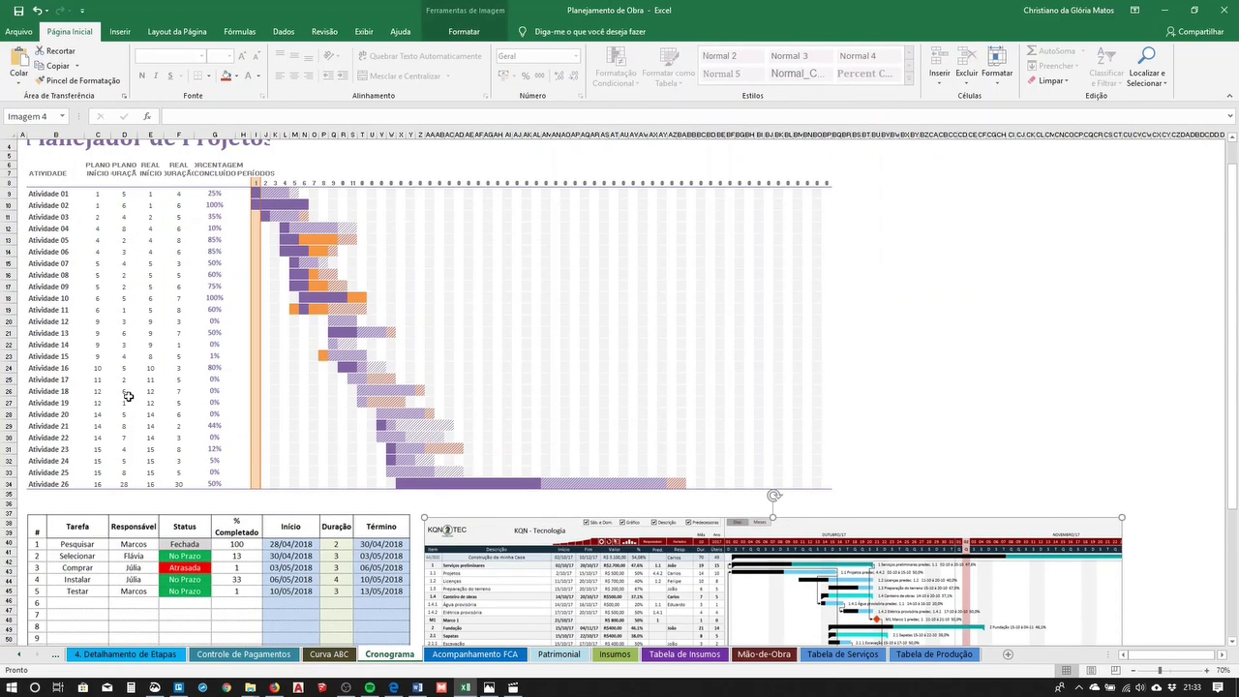
scroll(127, 396, "down", 3)
scroll(475, 499, "down", 1)
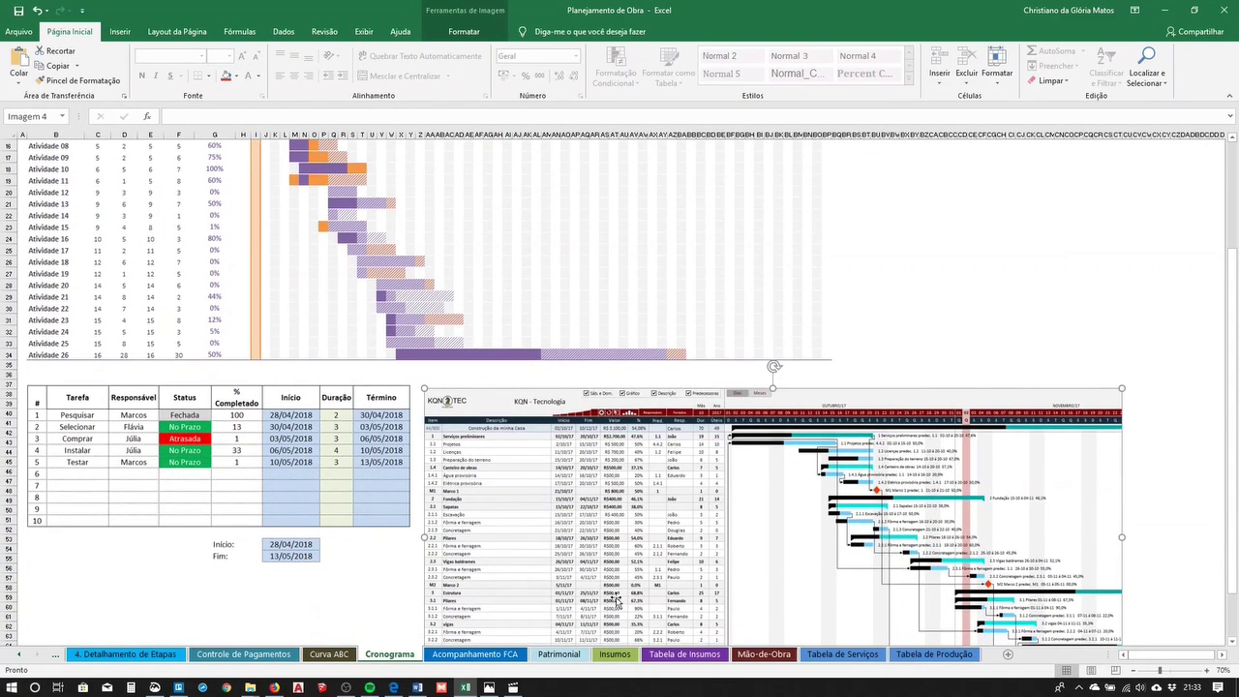
Return to the Mão-de-Obra sheet, select the Compactação do Solo service and look down the service list
left_click(808, 660)
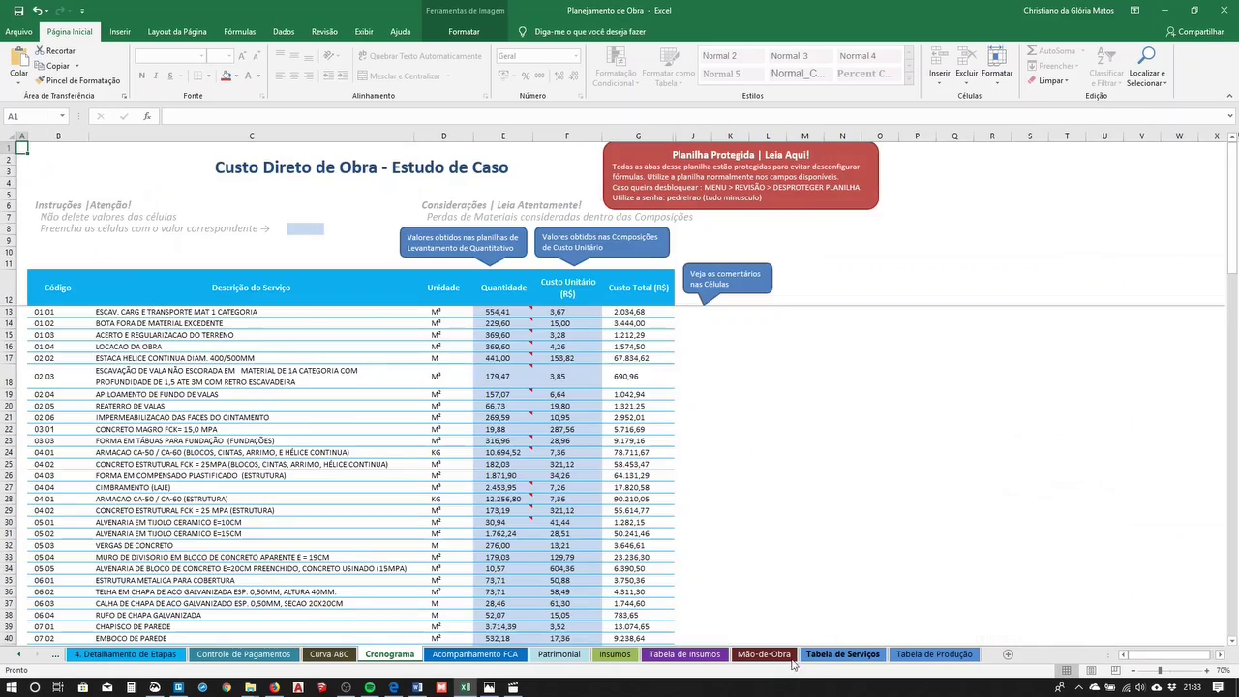
left_click(763, 654)
scroll(280, 338, "up", 5)
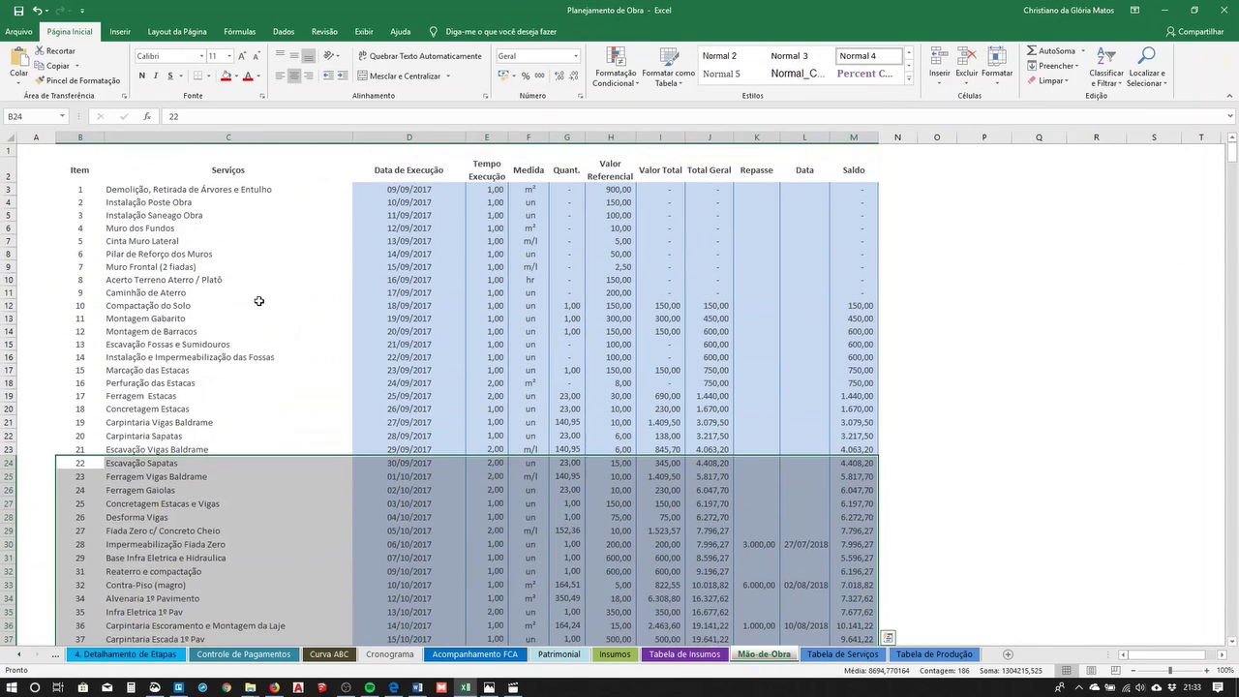
left_click(266, 306)
scroll(260, 308, "down", 7)
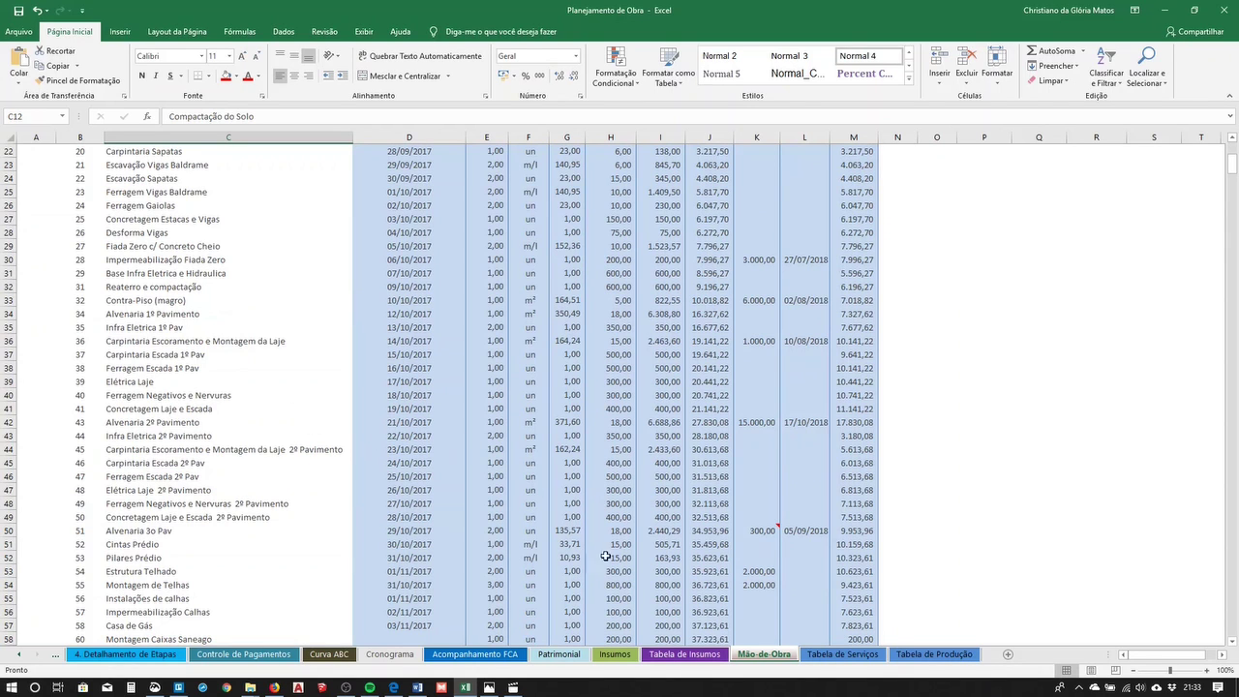
Open the Tabela de Serviços sheet and examine the quantities in the Custo Direto de Obra table
left_click(685, 655)
left_click(811, 656)
scroll(259, 418, "down", 1)
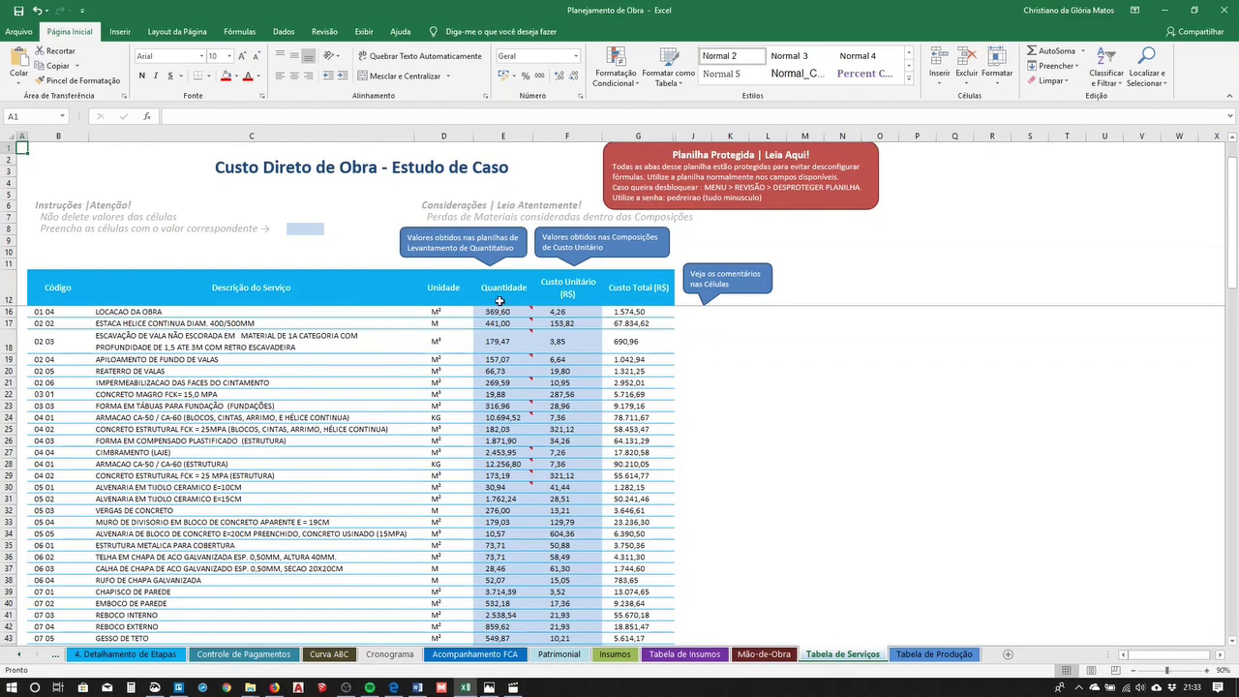
mouse_move(492, 315)
Open the Tabela de Produção sheet and look over its daily productivity table
left_click(887, 655)
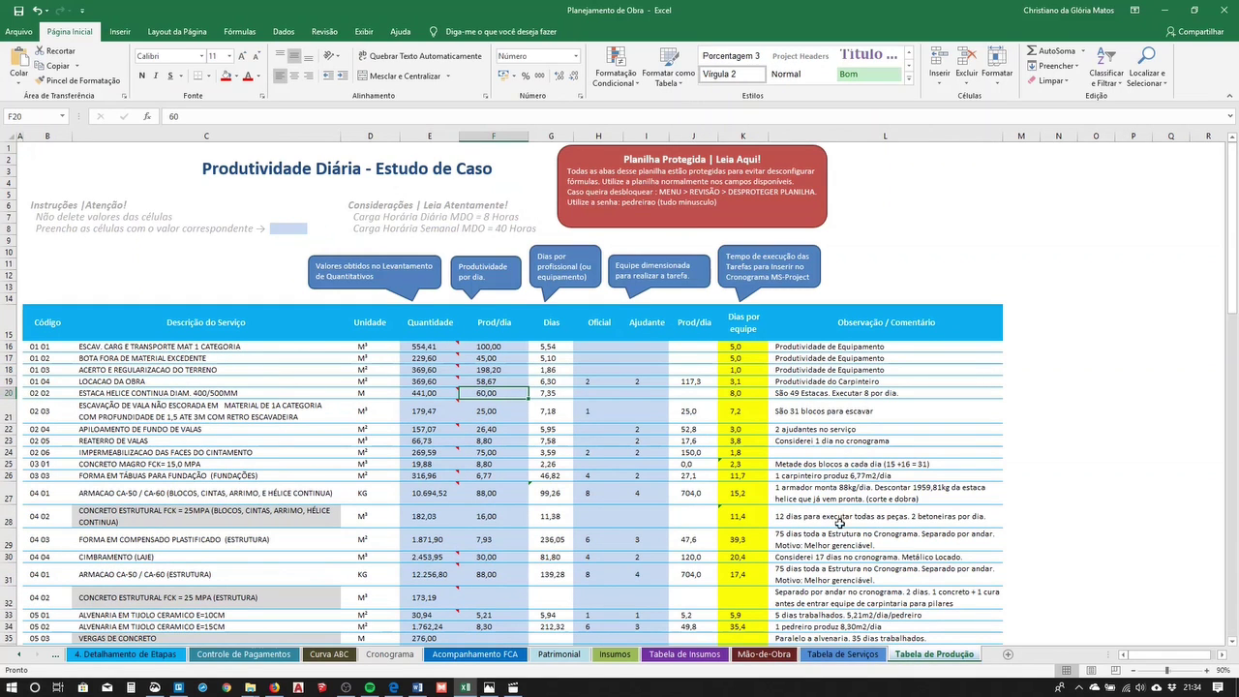
scroll(629, 416, "down", 2)
scroll(484, 416, "up", 1)
scroll(406, 406, "down", 2)
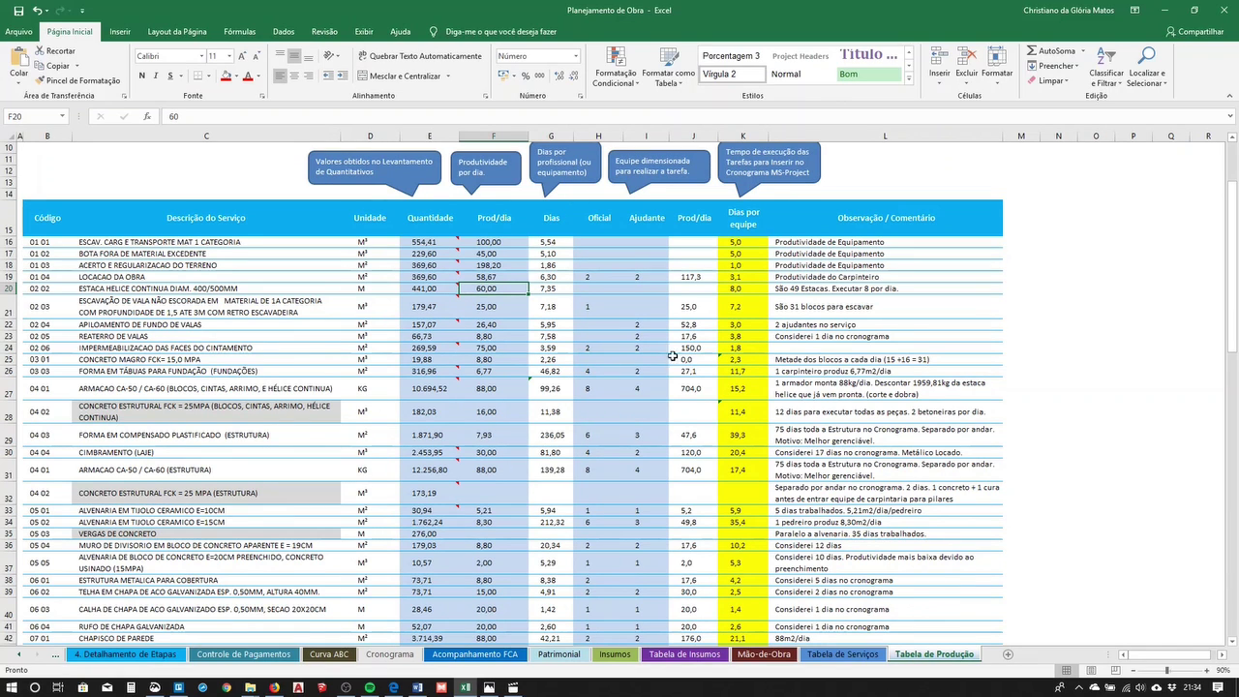
Highlight the Apiloamento de Fundo de Valas row and check the Dias por equipe formula for Locação da Obra
mouse_move(406, 347)
left_click_drag(791, 325, 224, 325)
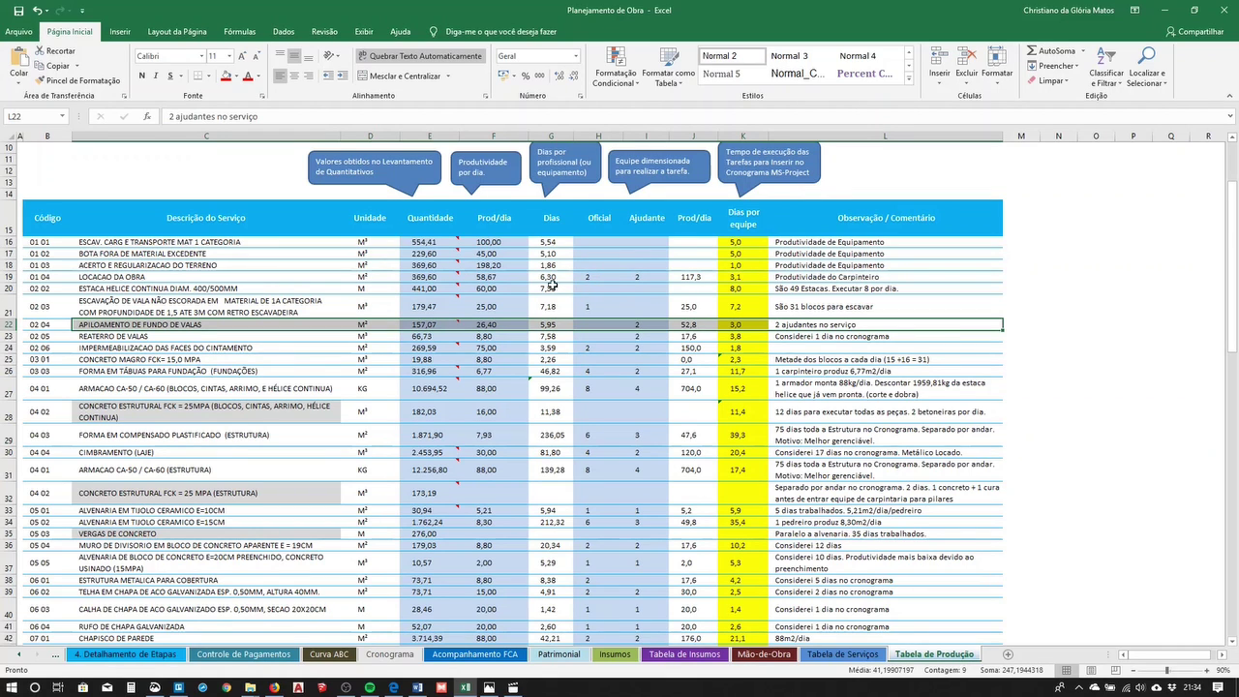
left_click(685, 278)
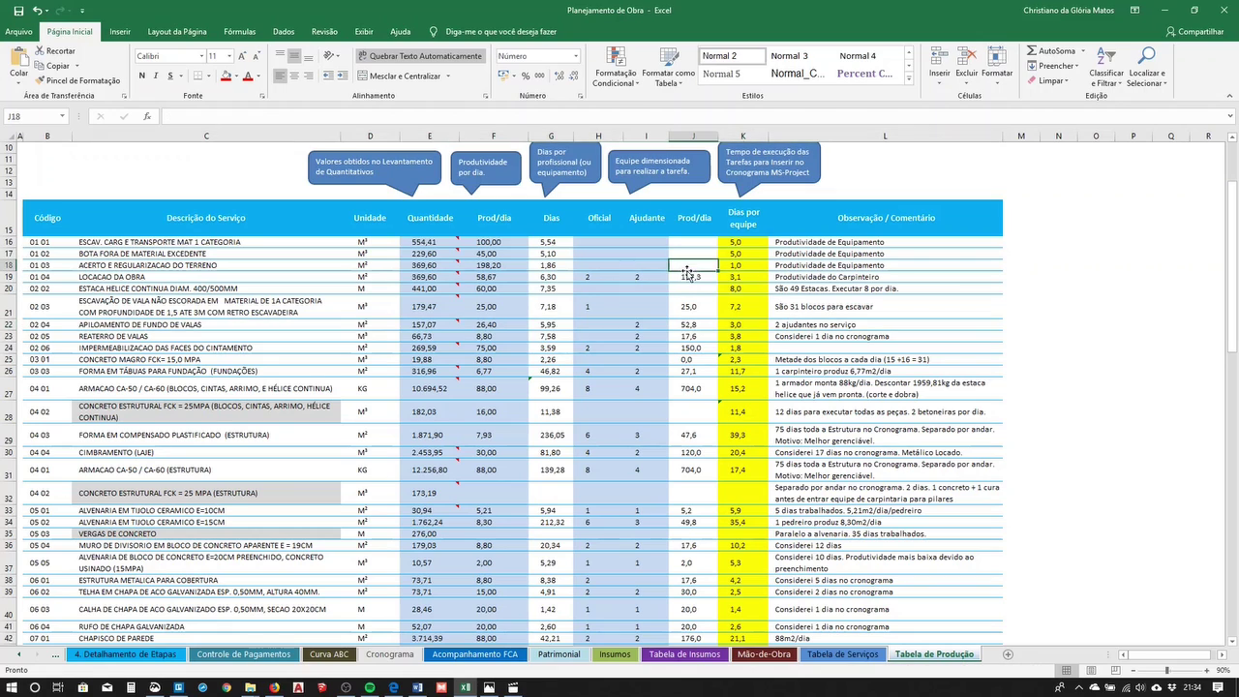
key("Right")
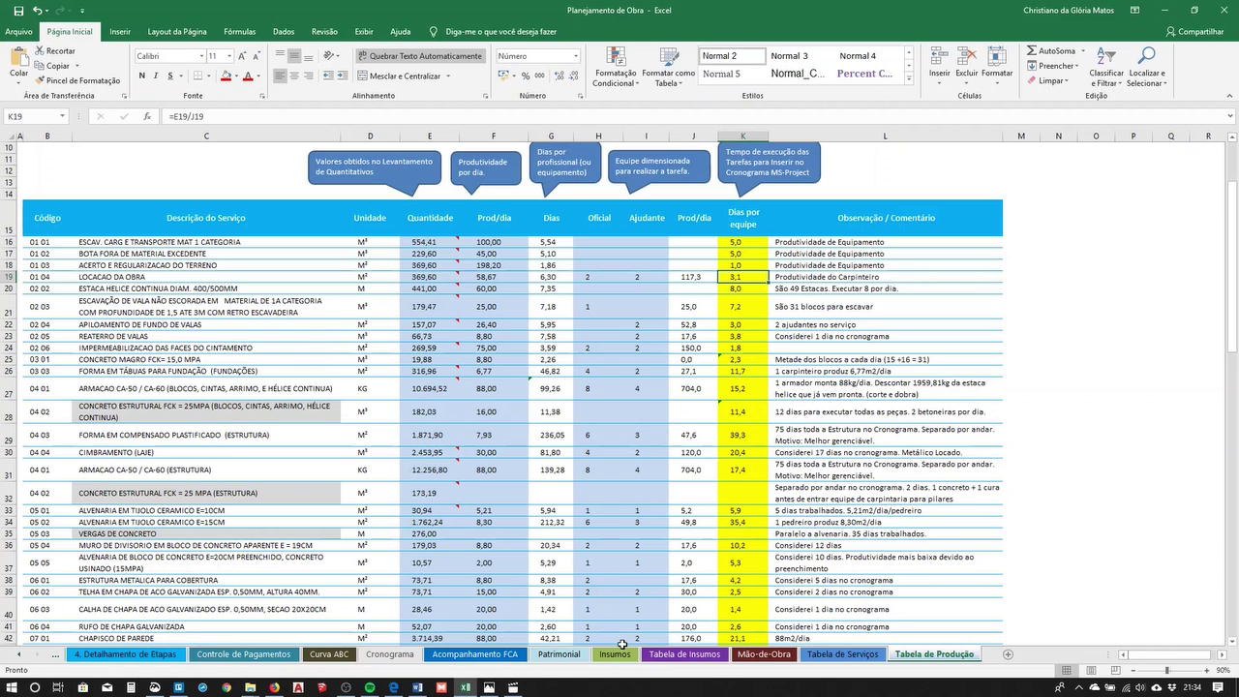
Bring the first workbook sheets back into reach and review 2. Planejamento por Etapa and 3. Cronograma Físico-Financeiro
left_click(847, 655)
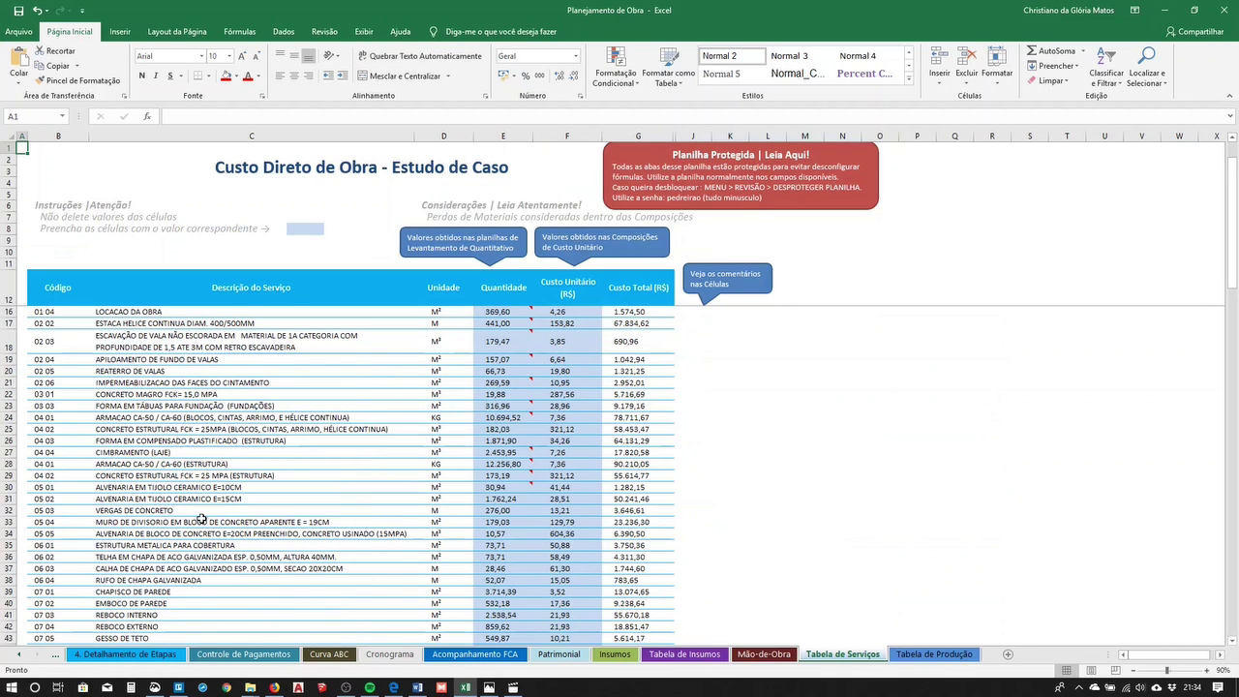
left_click(20, 656)
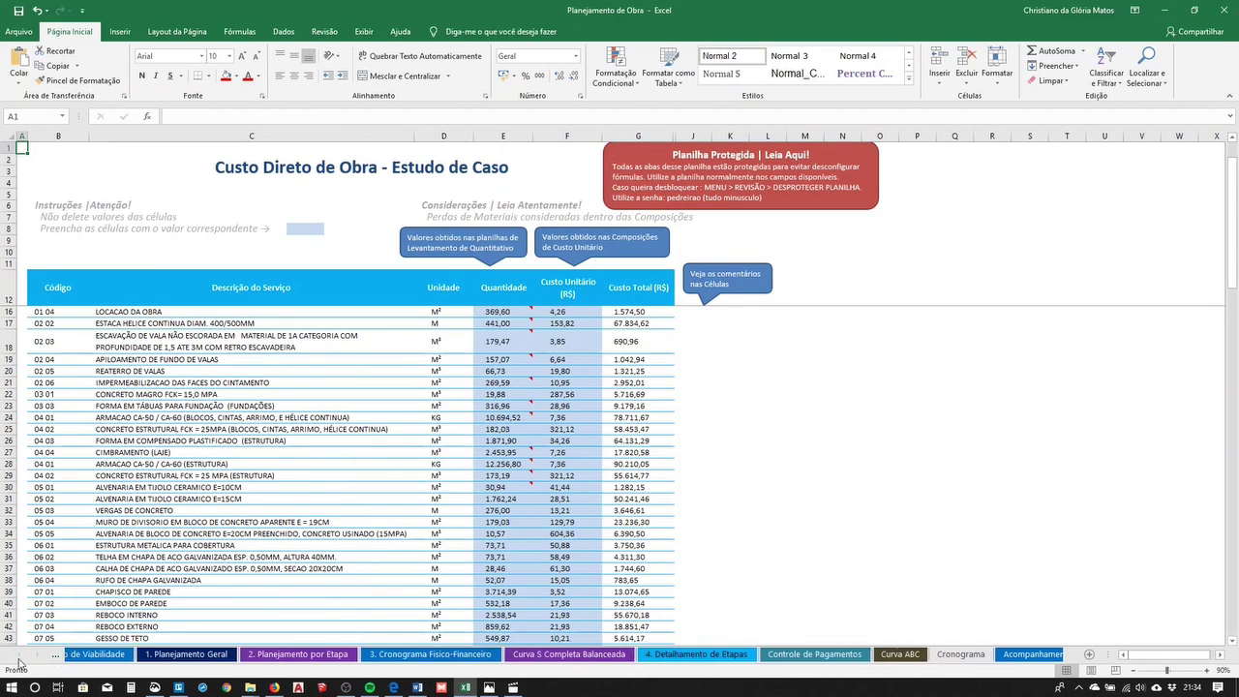
left_click(331, 655)
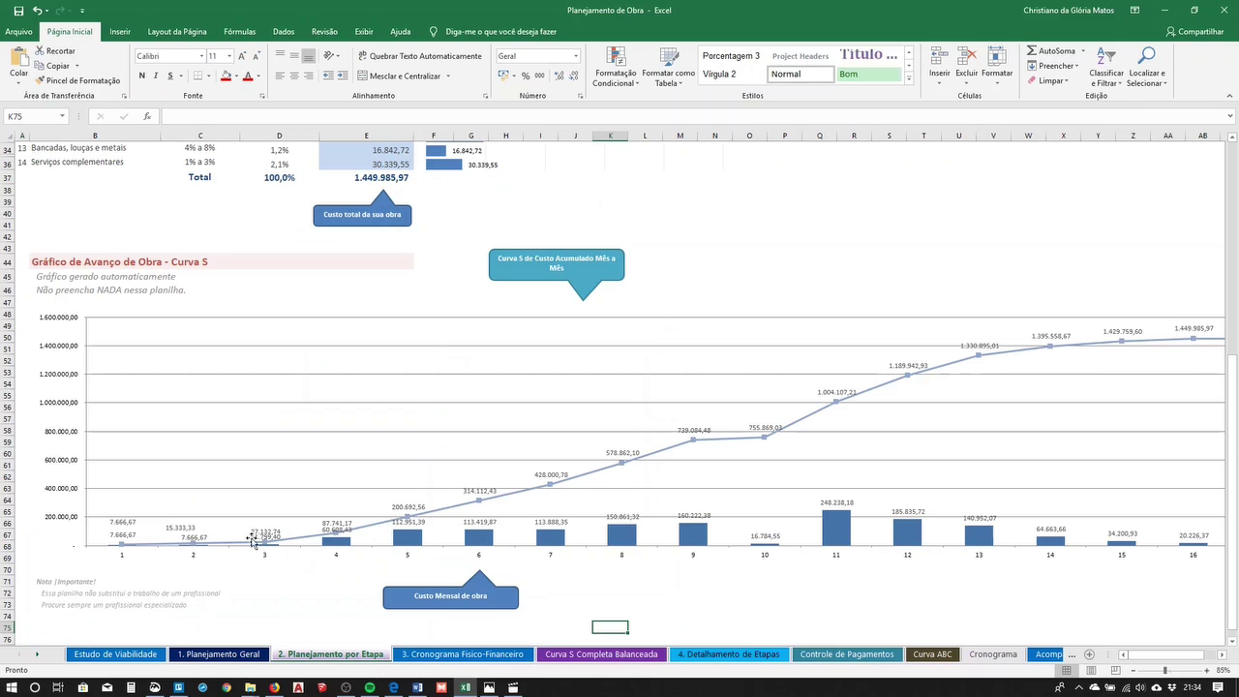
scroll(334, 496, "up", 5)
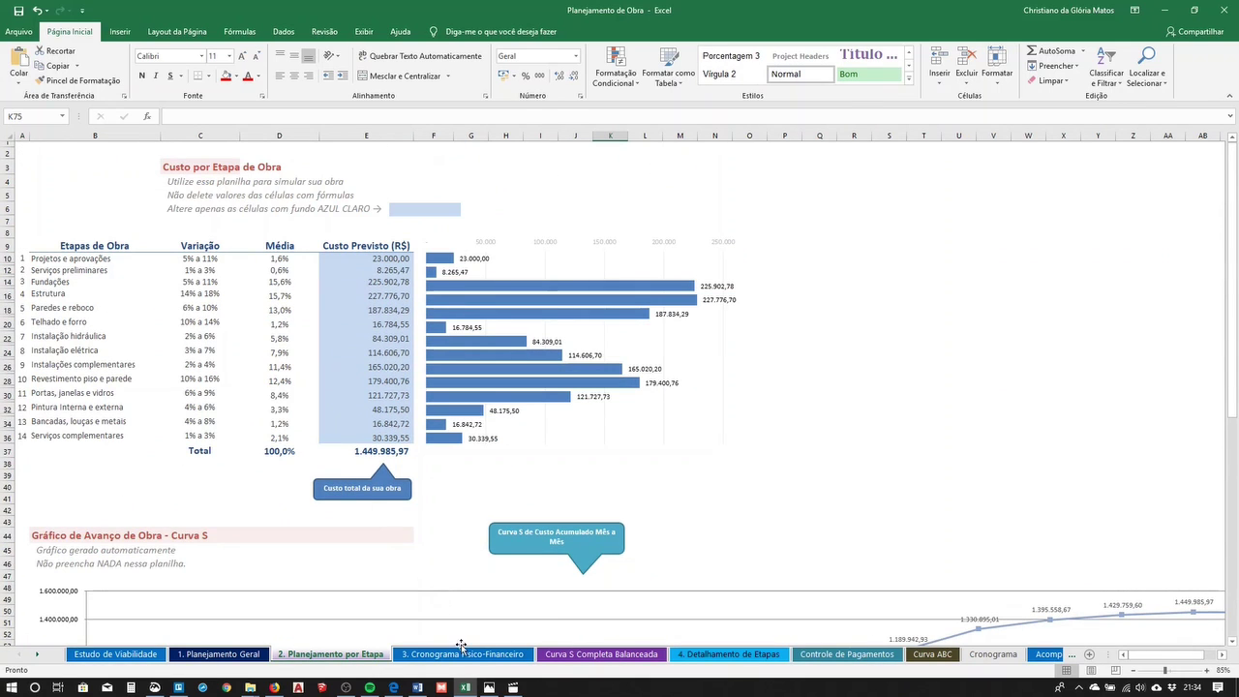
left_click(479, 657)
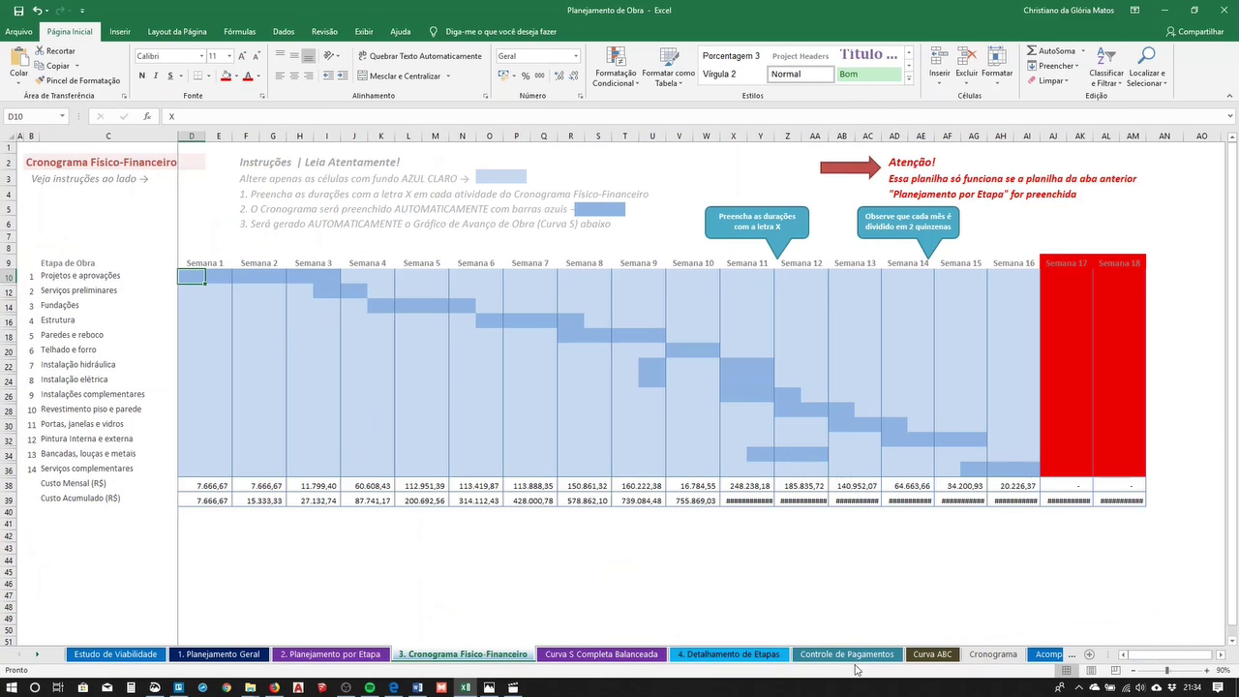
Go through the Acompanhamento FCA, Patrimonial and Insumos sheets again, ending on Tabela de Insumos
left_click(1048, 655)
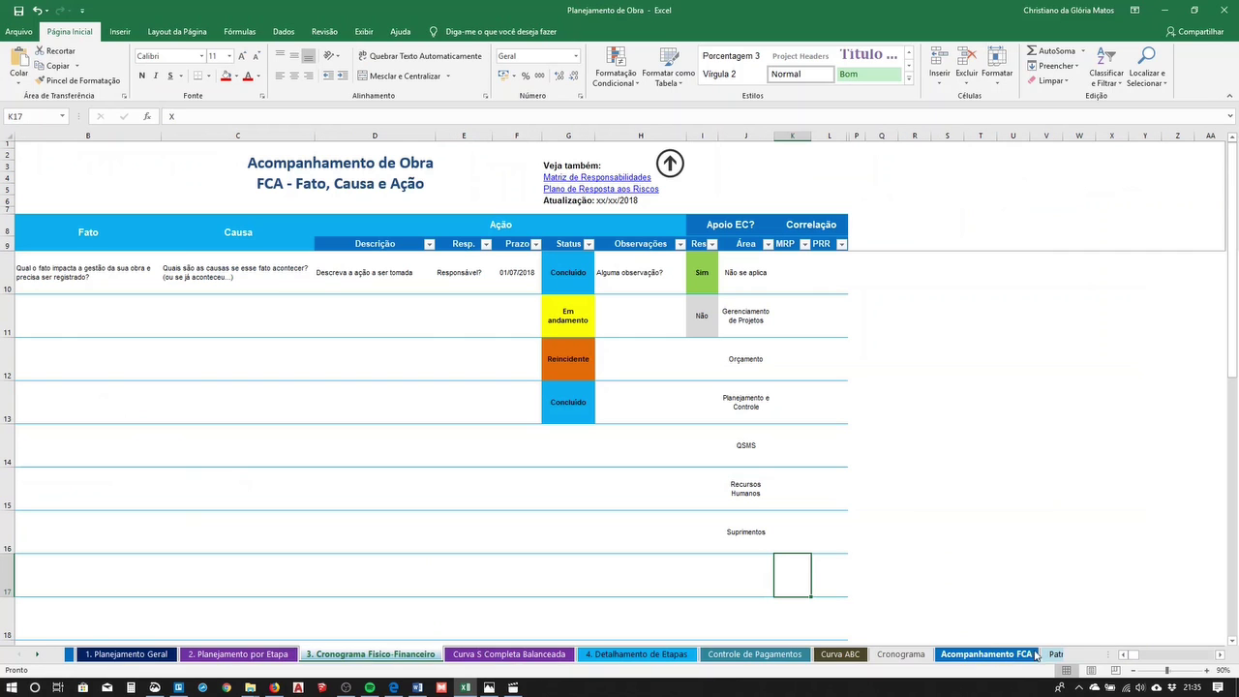
left_click(1043, 655)
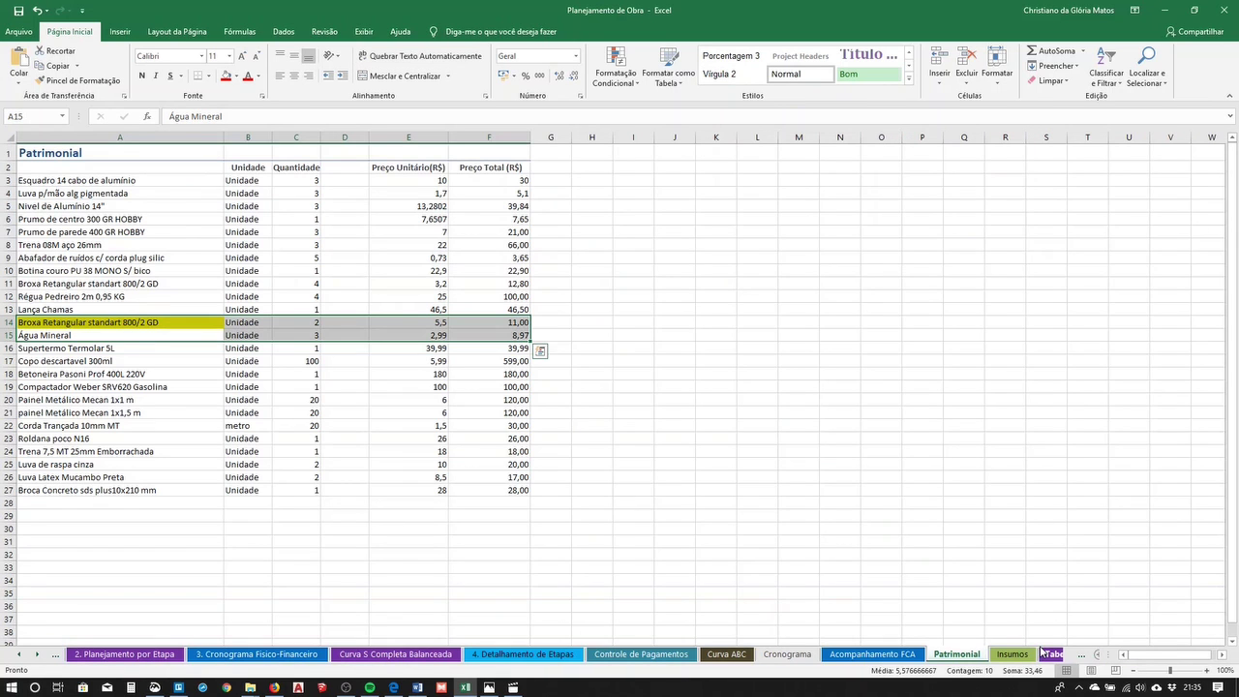
left_click(1009, 656)
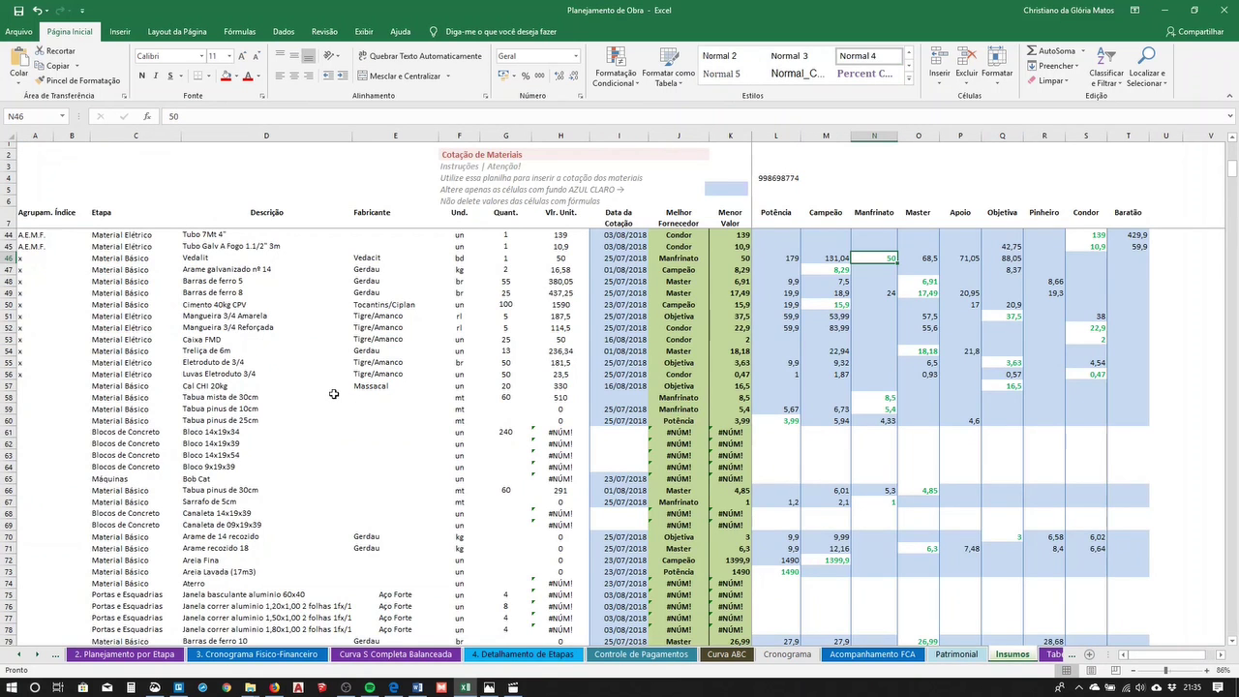
left_click(1054, 654)
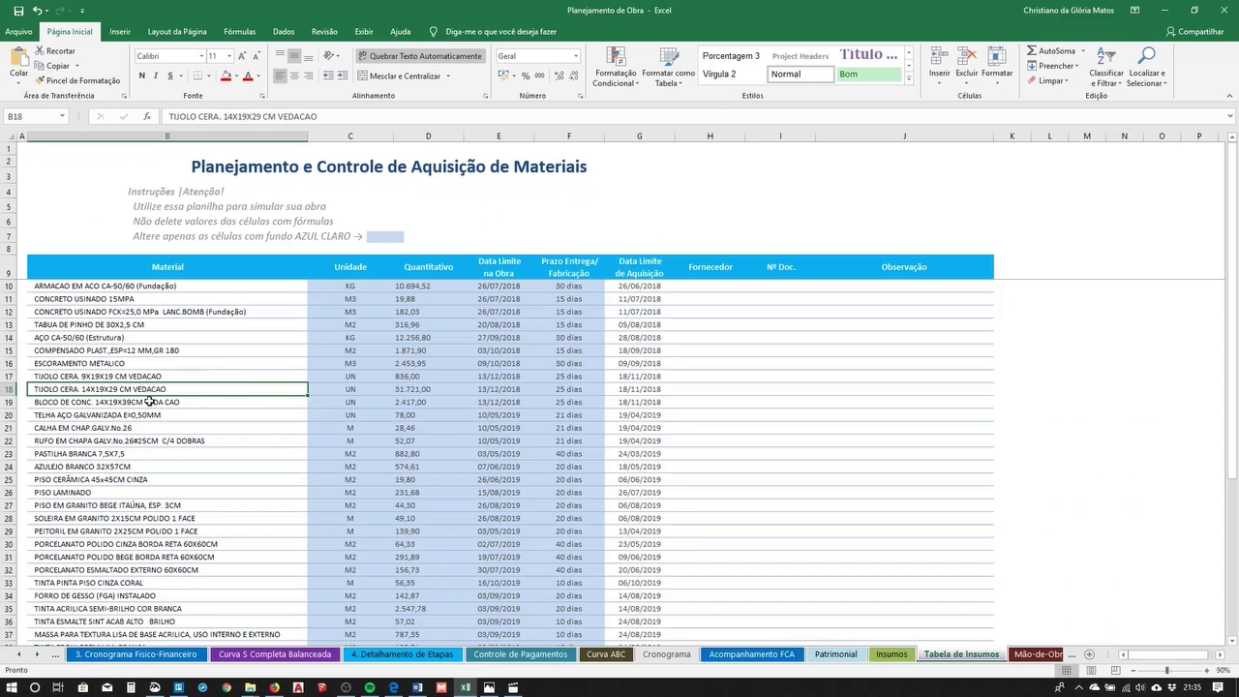
Start entering "tijo" in material cell B18 to try the autocomplete suggestion, and cancel the entry
type("t")
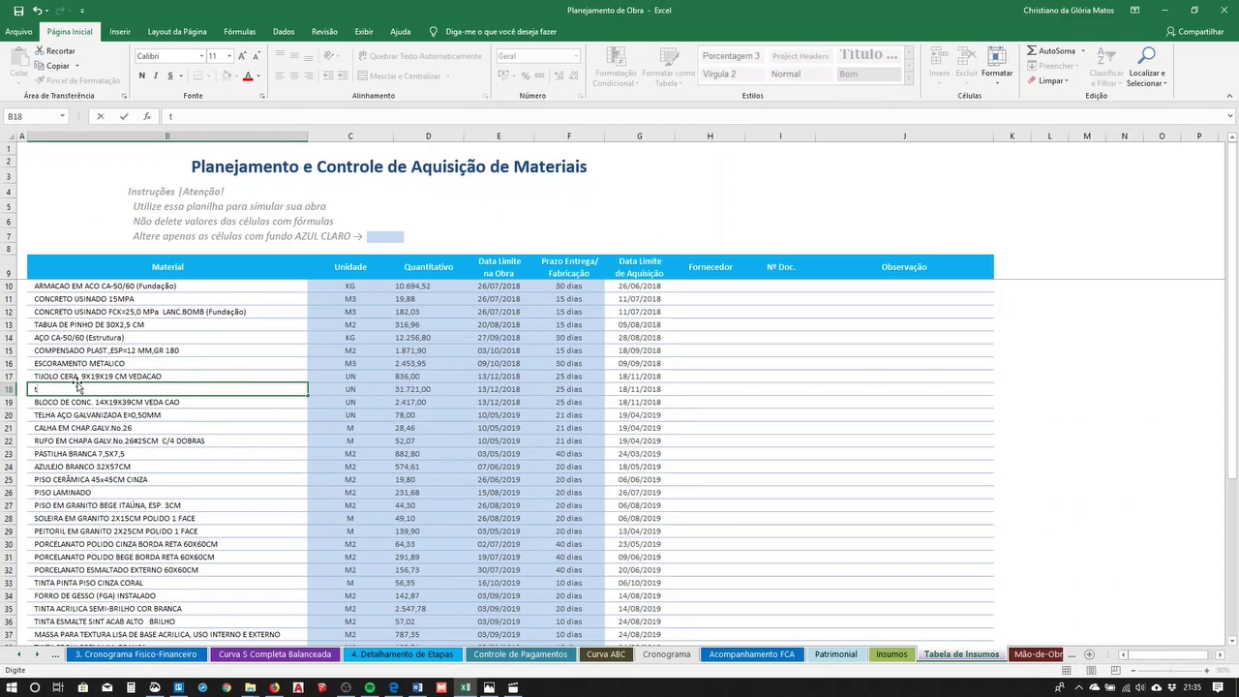
type("ii")
key("BackSpace")
type("jo")
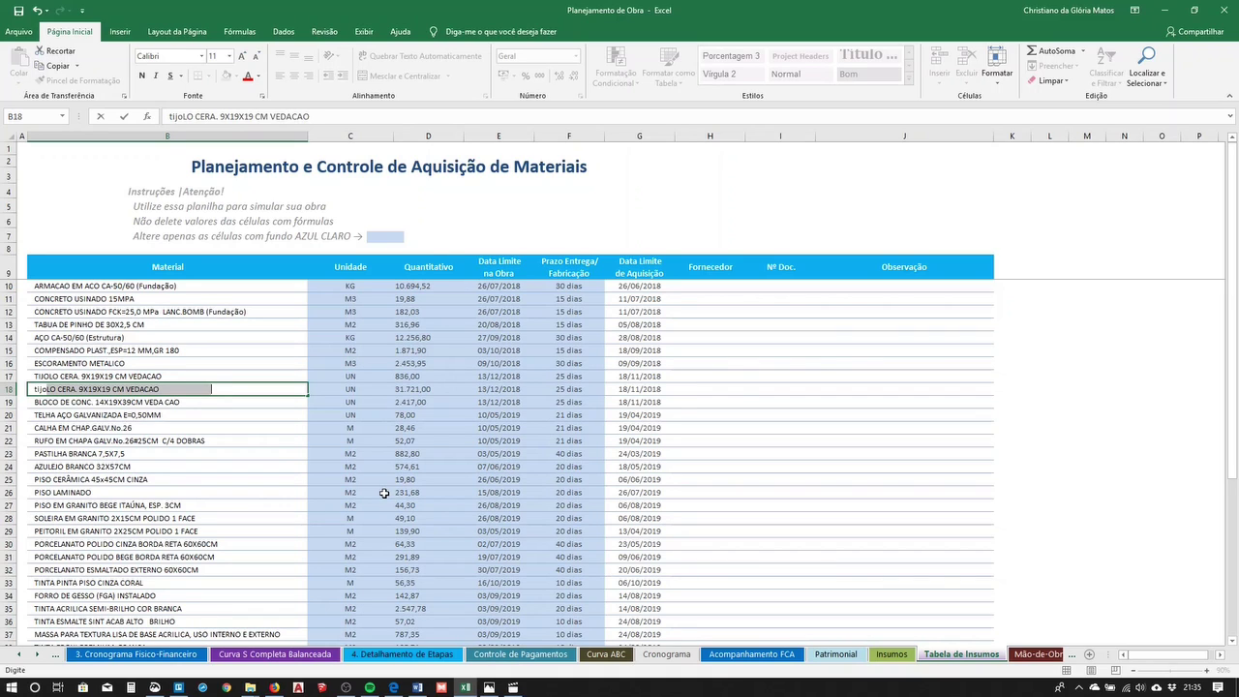
key("Escape")
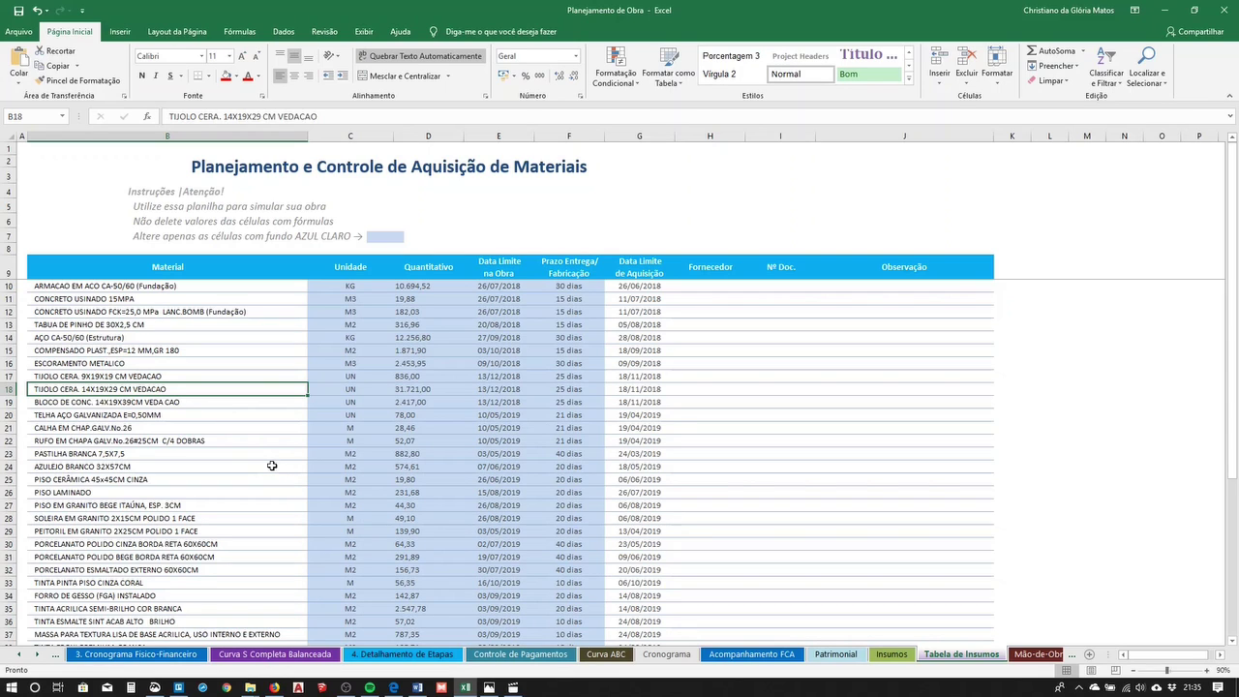
Bring the first sheets back into reach and point out the CONCRETO USINADO 15MPA and ARMACAO EM ACO CA-50/60 (Fundação) materials
left_click(19, 655)
left_click(19, 655)
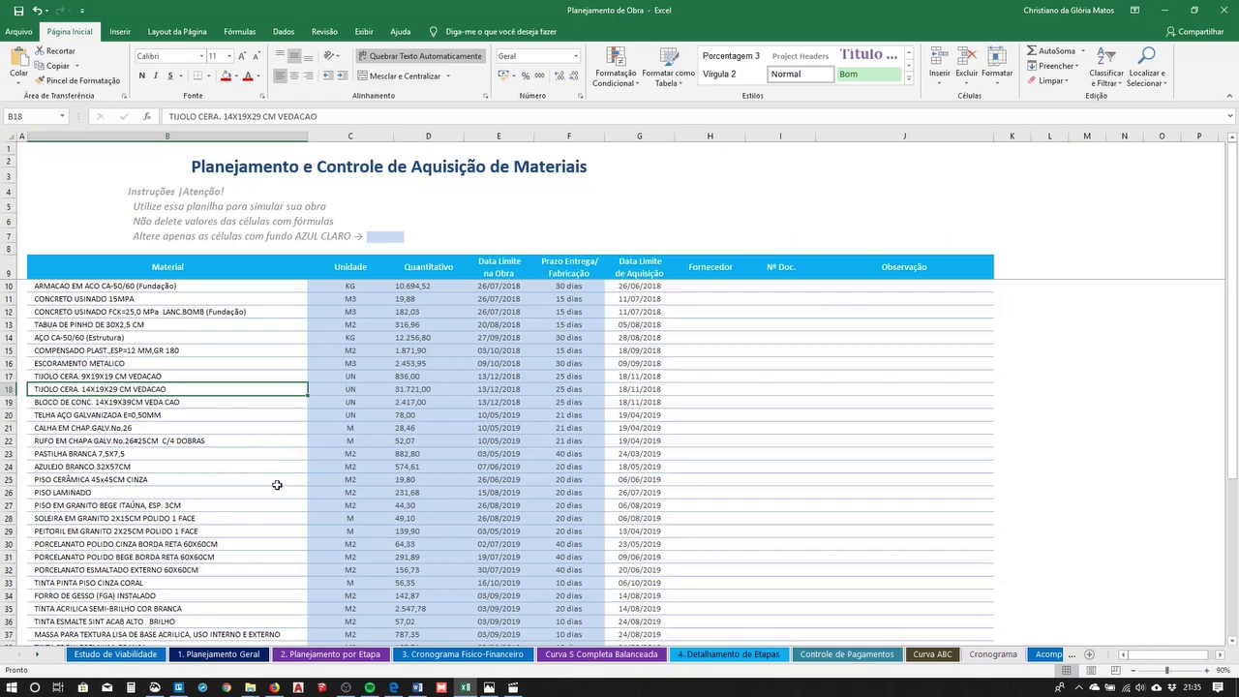
left_click(358, 440)
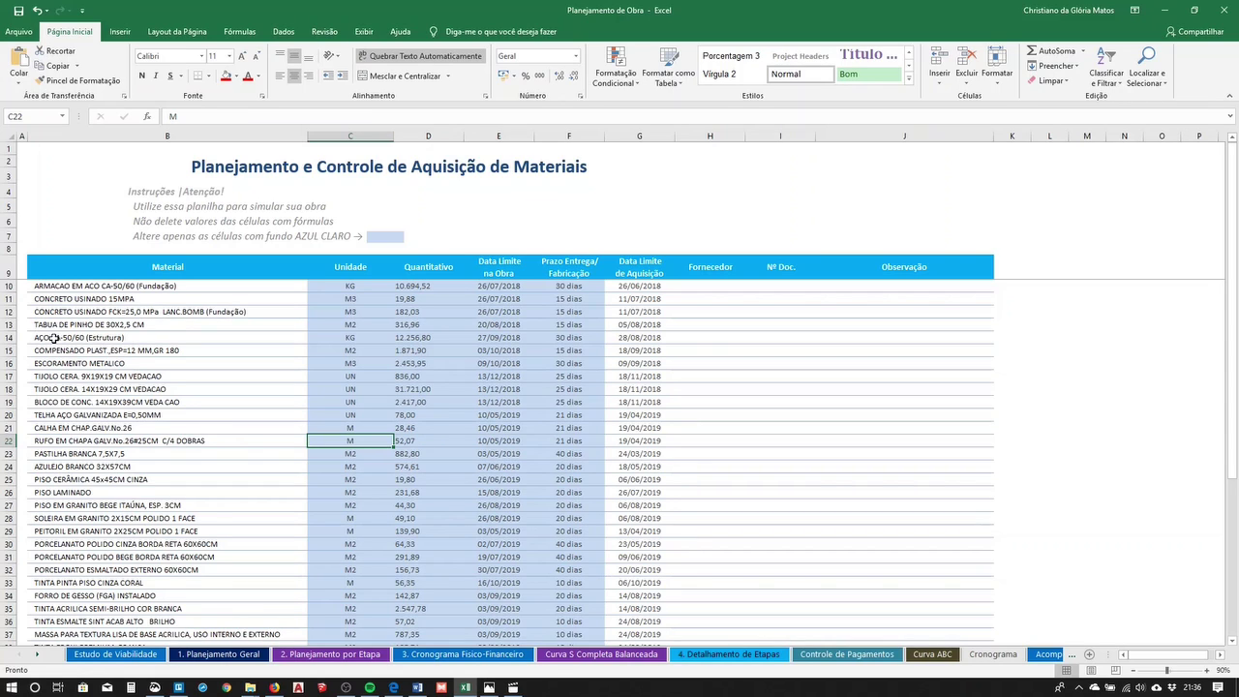
left_click(75, 298)
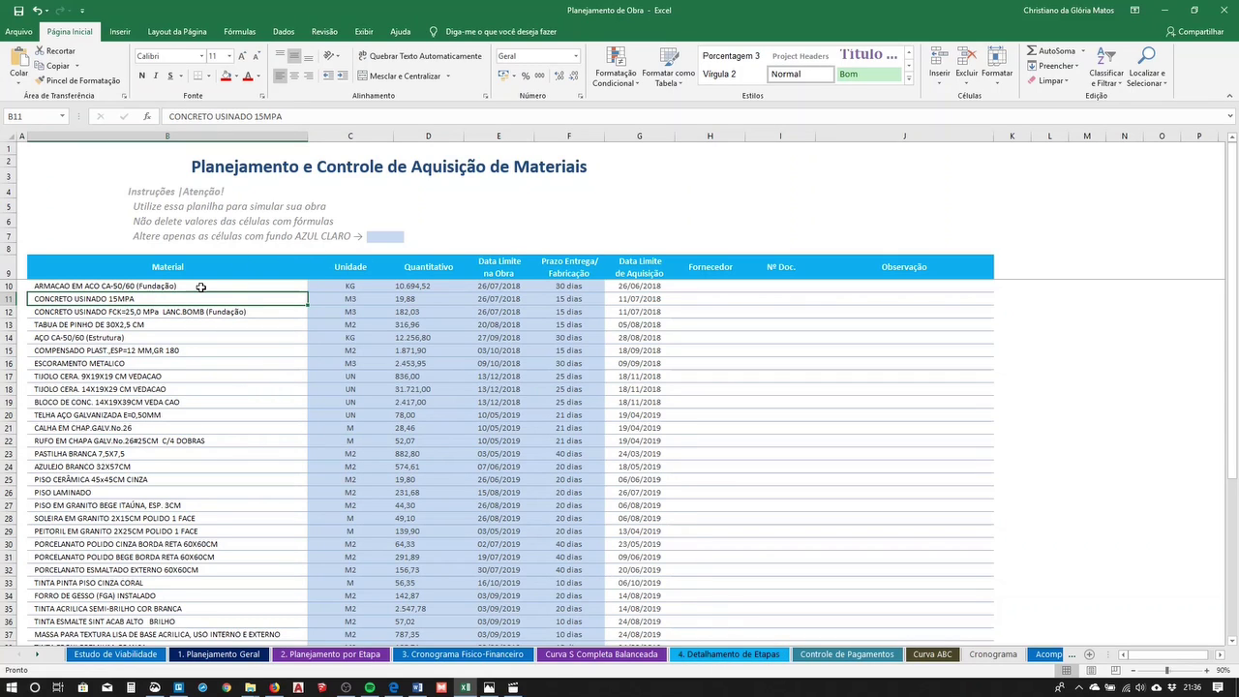
left_click(113, 284)
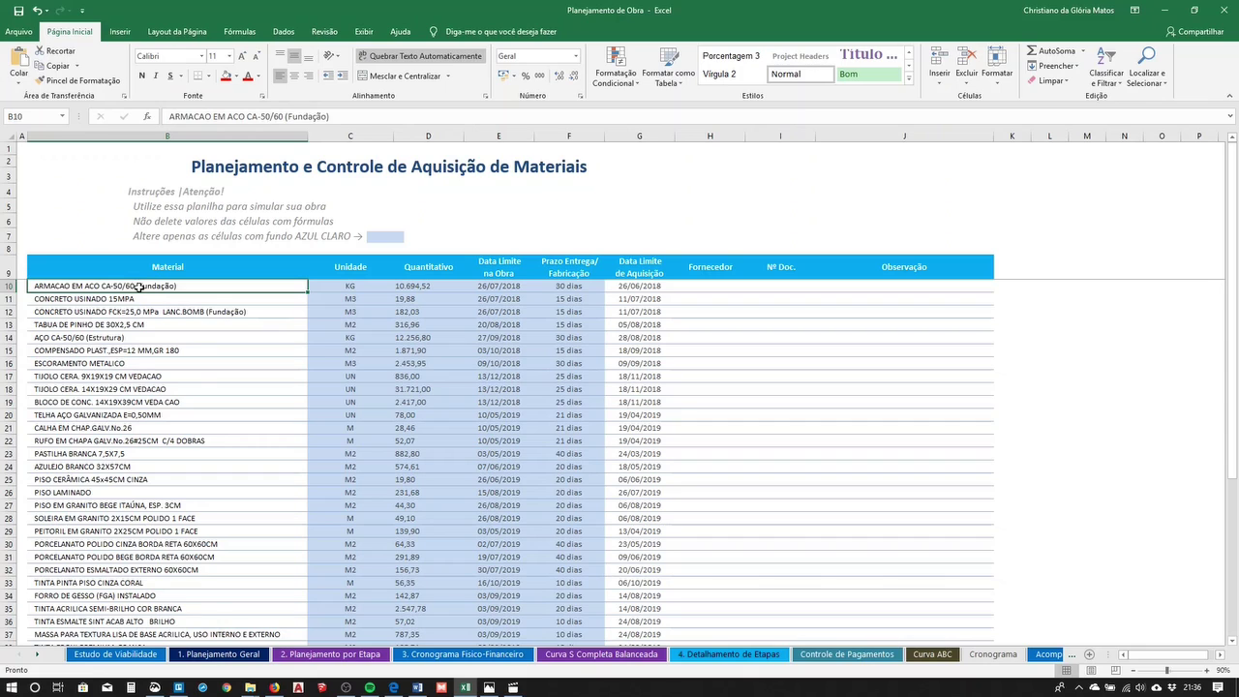
key("Down")
left_click(122, 288)
Open the Estudo de Viabilidade sheet, review its summary and highlight the Custo/m² values of all six units
left_click(41, 655)
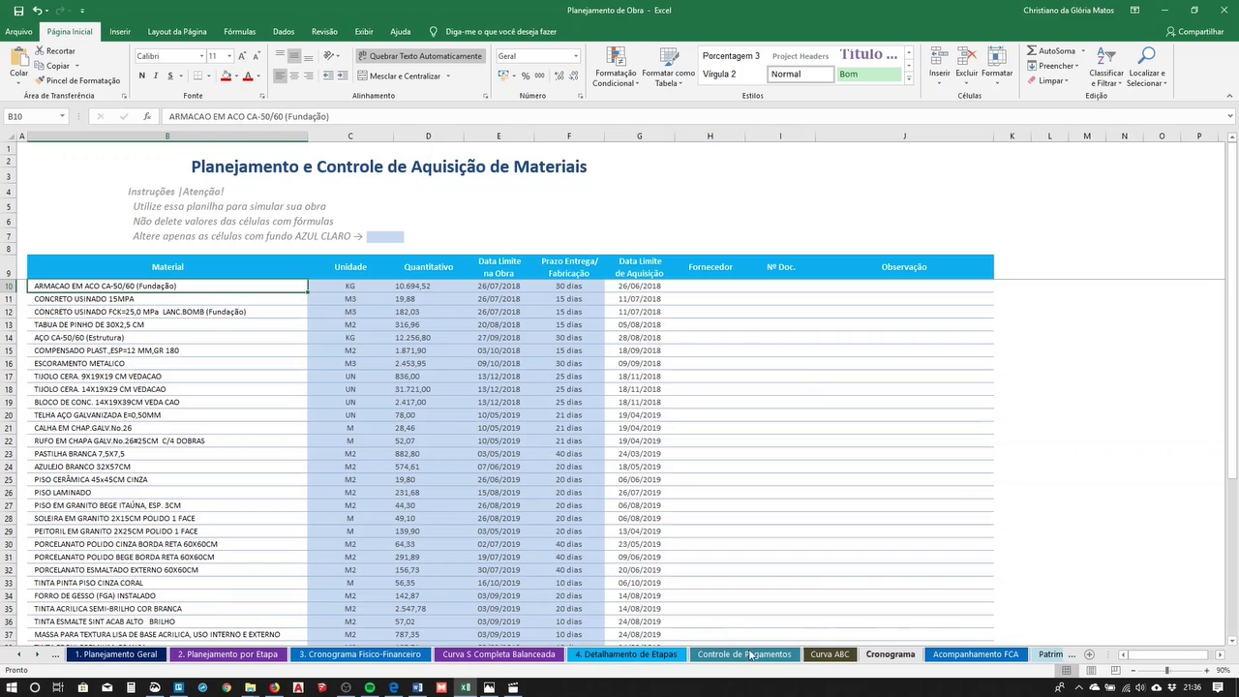
left_click(20, 655)
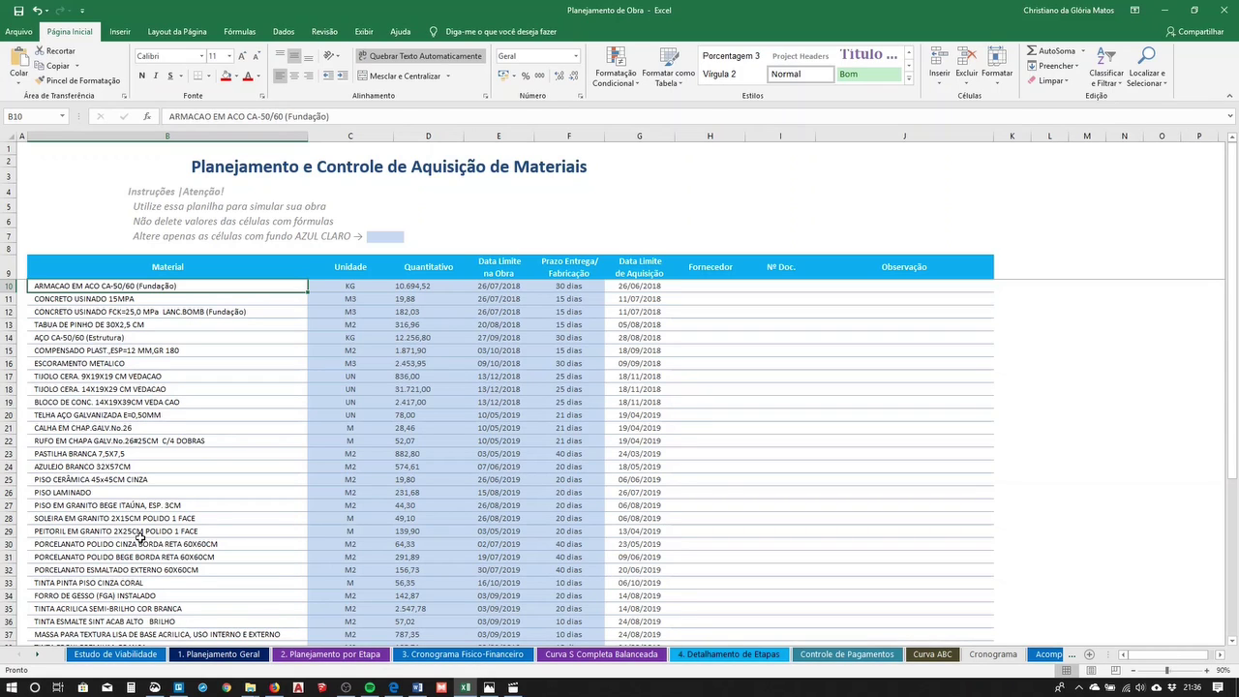
left_click(131, 655)
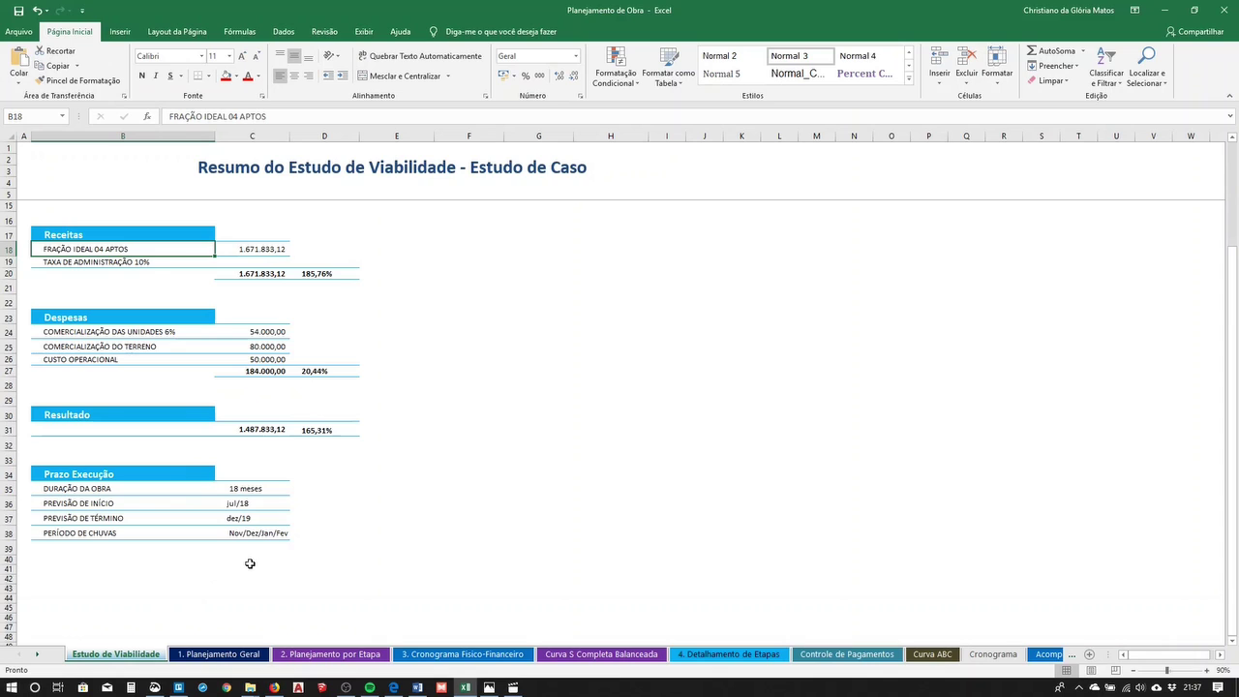
scroll(245, 552, "up", 3)
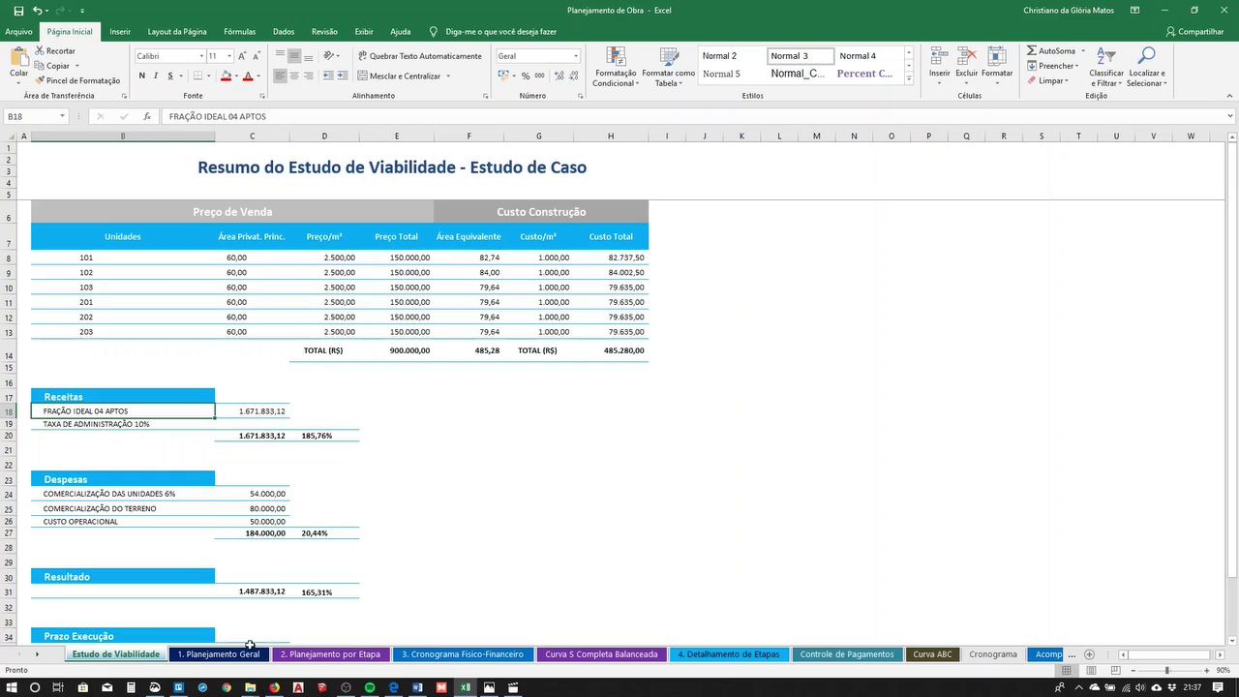
left_click_drag(544, 259, 545, 336)
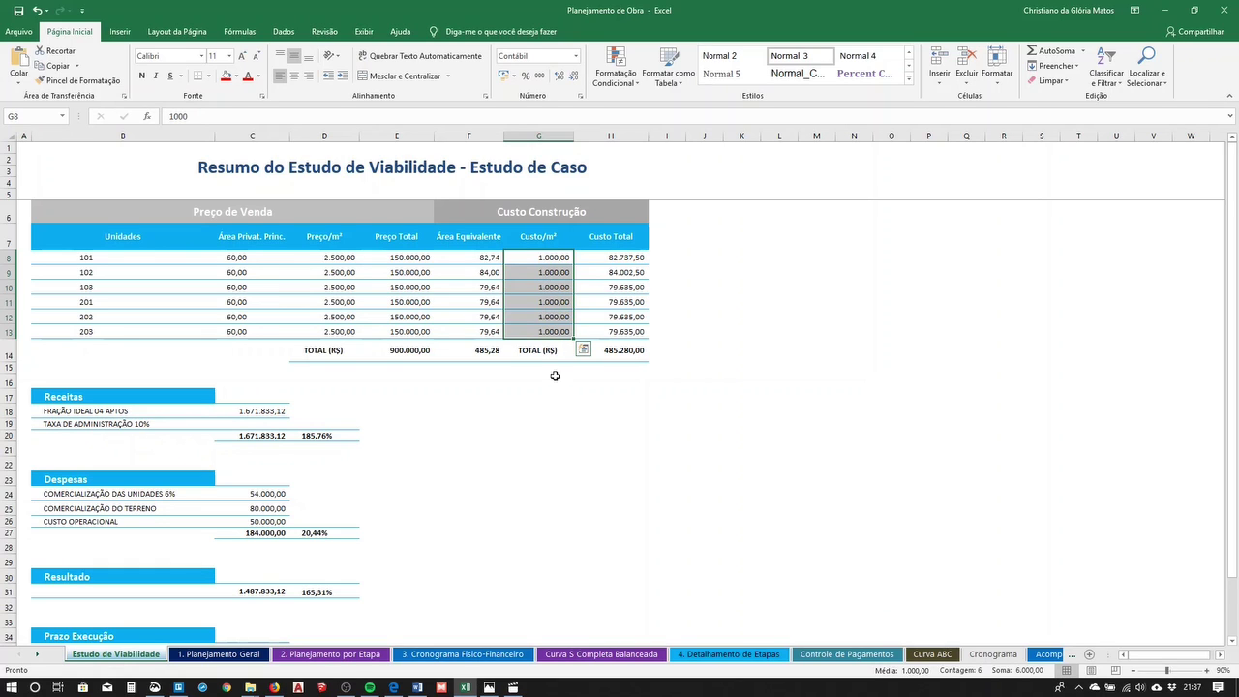
Review the 1. Planejamento Geral, 2. Planejamento por Etapa and 3. Cronograma Físico-Financeiro sheets in turn
left_click(253, 653)
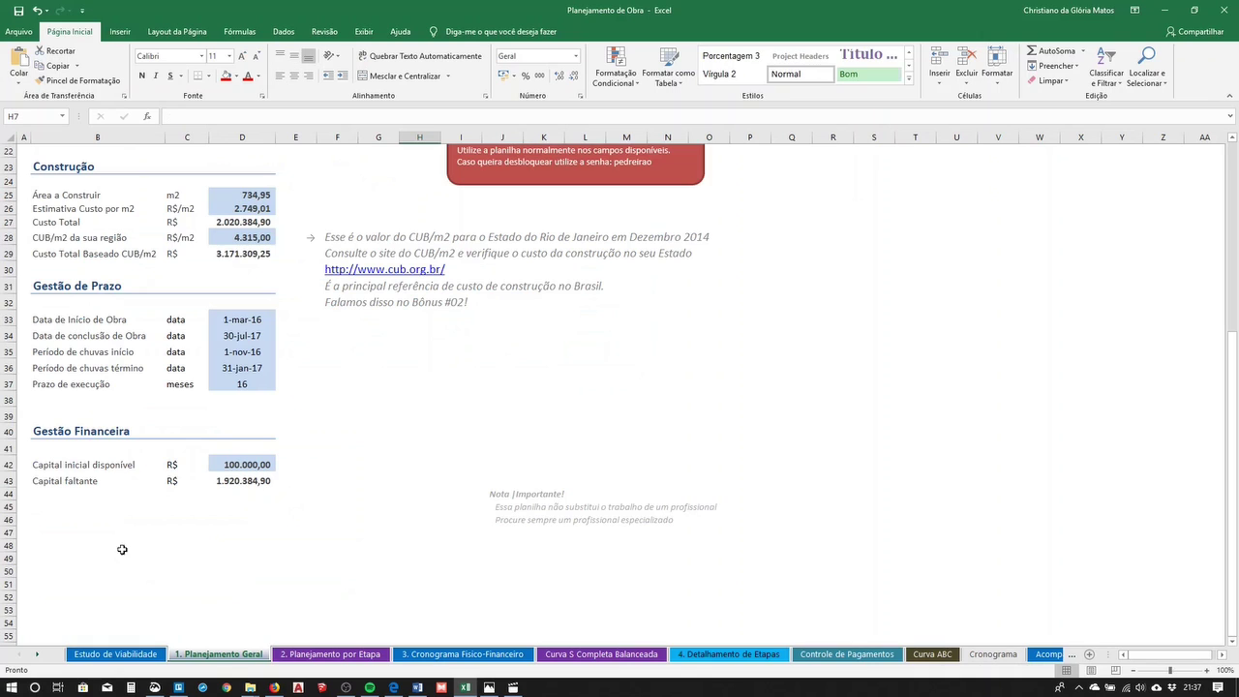
left_click(298, 655)
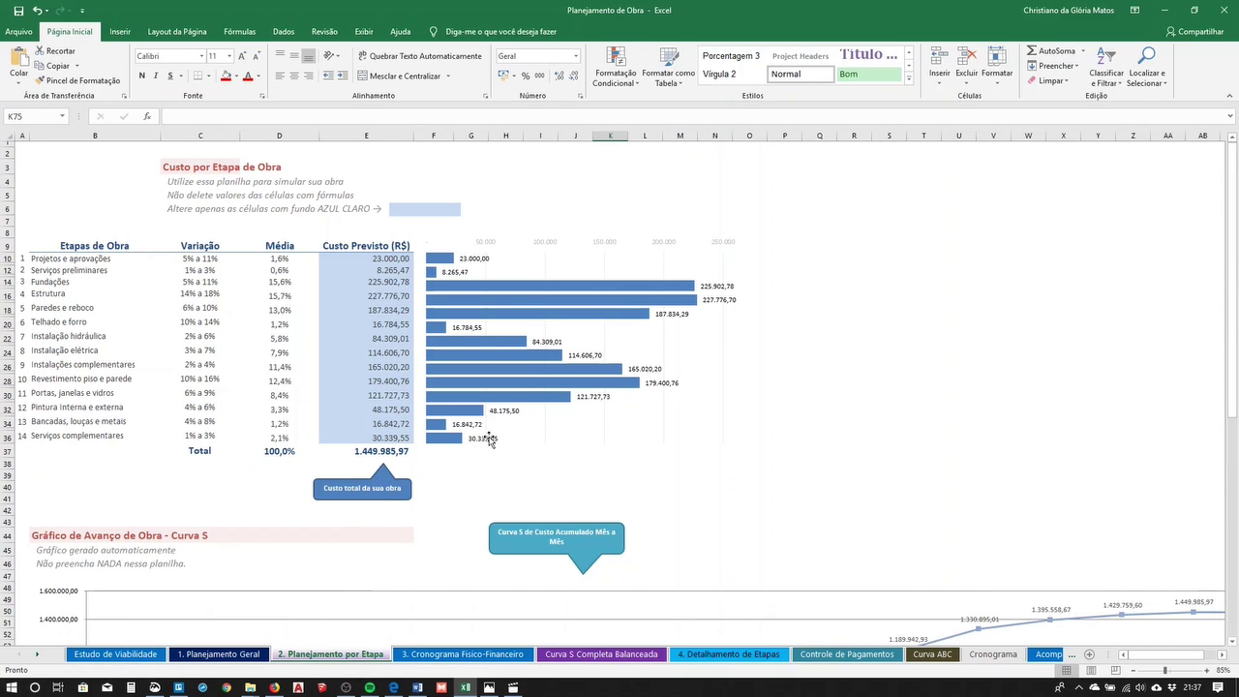
left_click(511, 657)
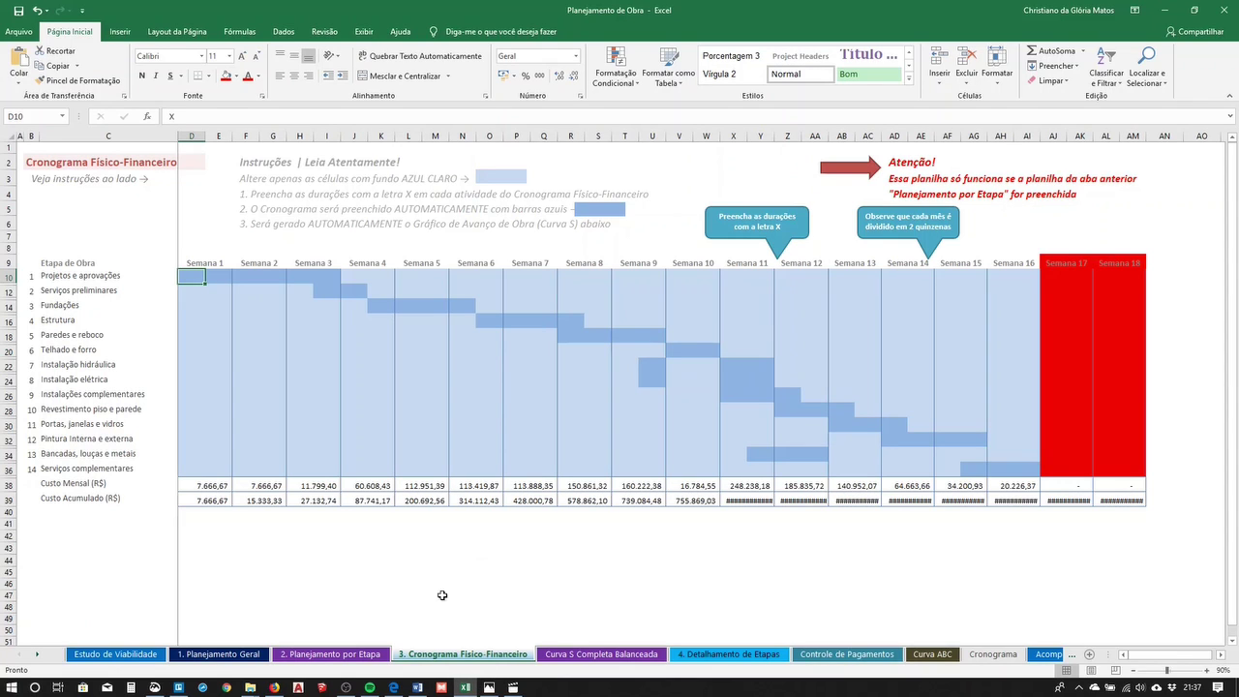
Open the Cronograma sheet and look over its activity Gantt chart, task status table and schedule image
left_click(992, 654)
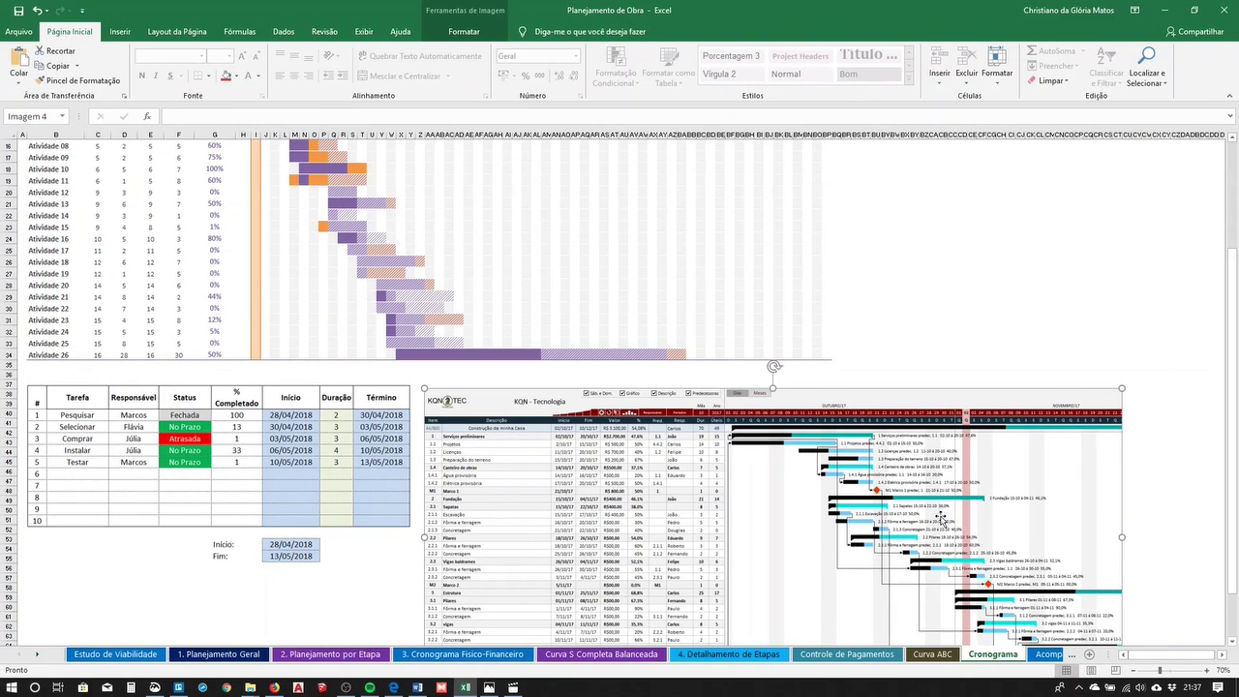
scroll(782, 484, "down", 4)
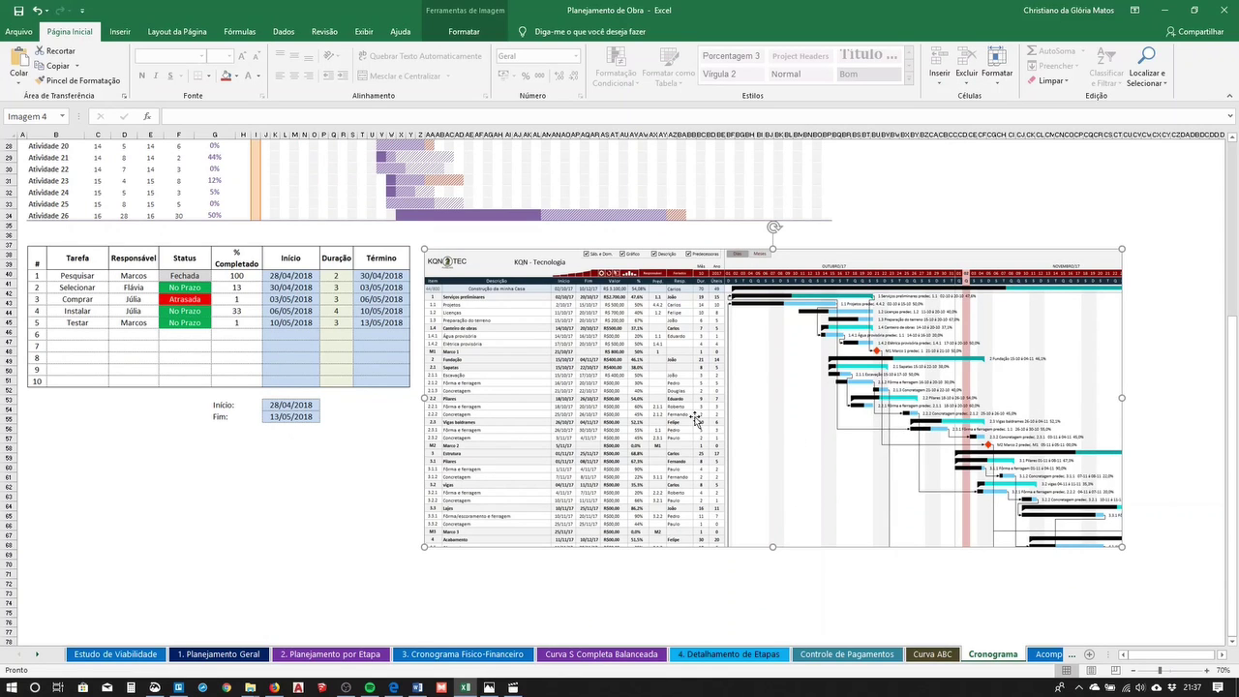
scroll(629, 438, "up", 2)
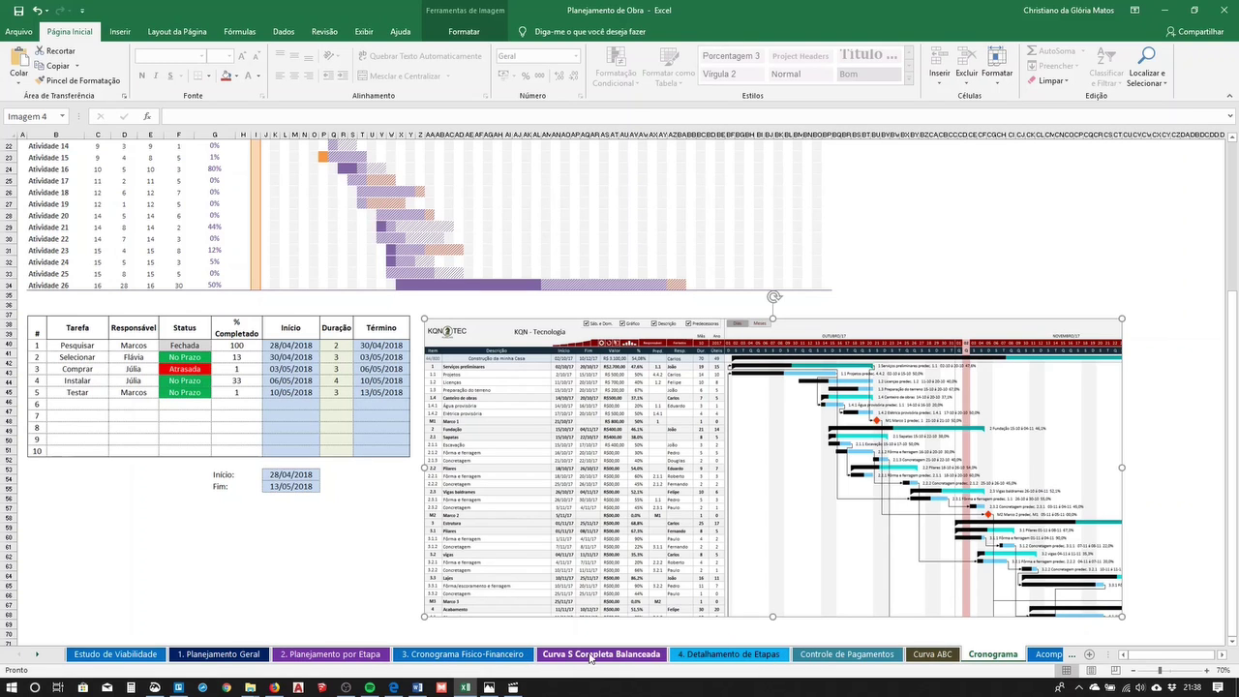
scroll(274, 523, "up", 2)
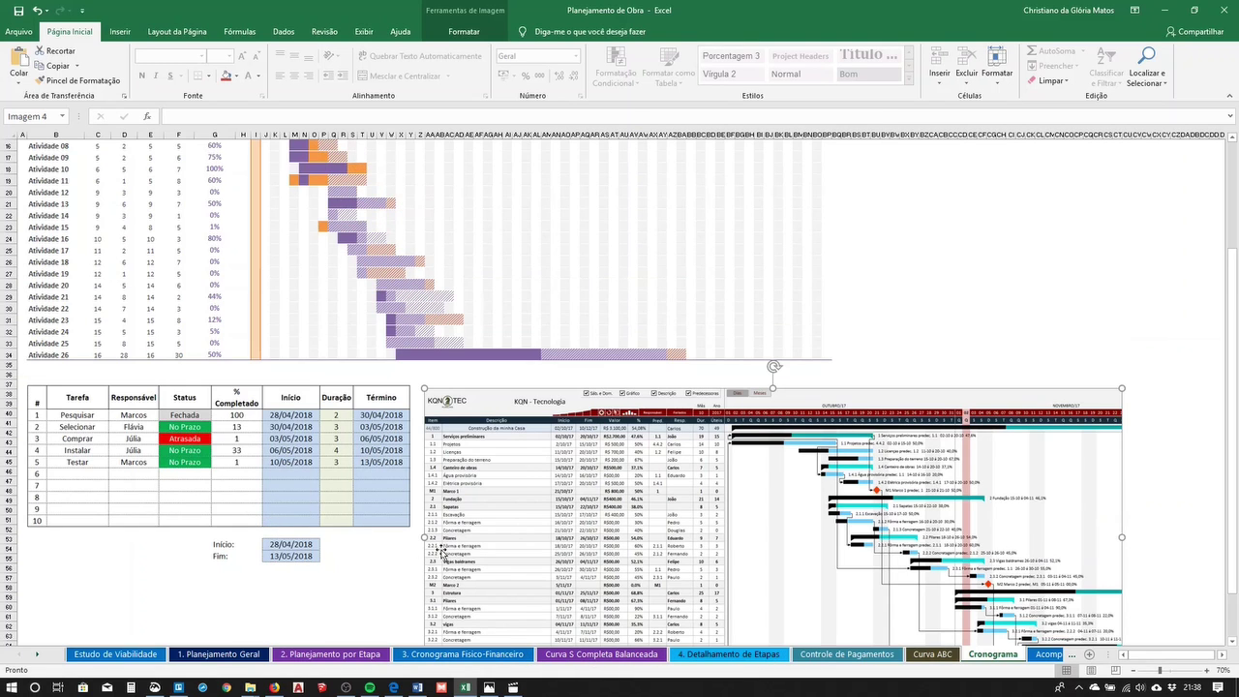
scroll(440, 575, "down", 1)
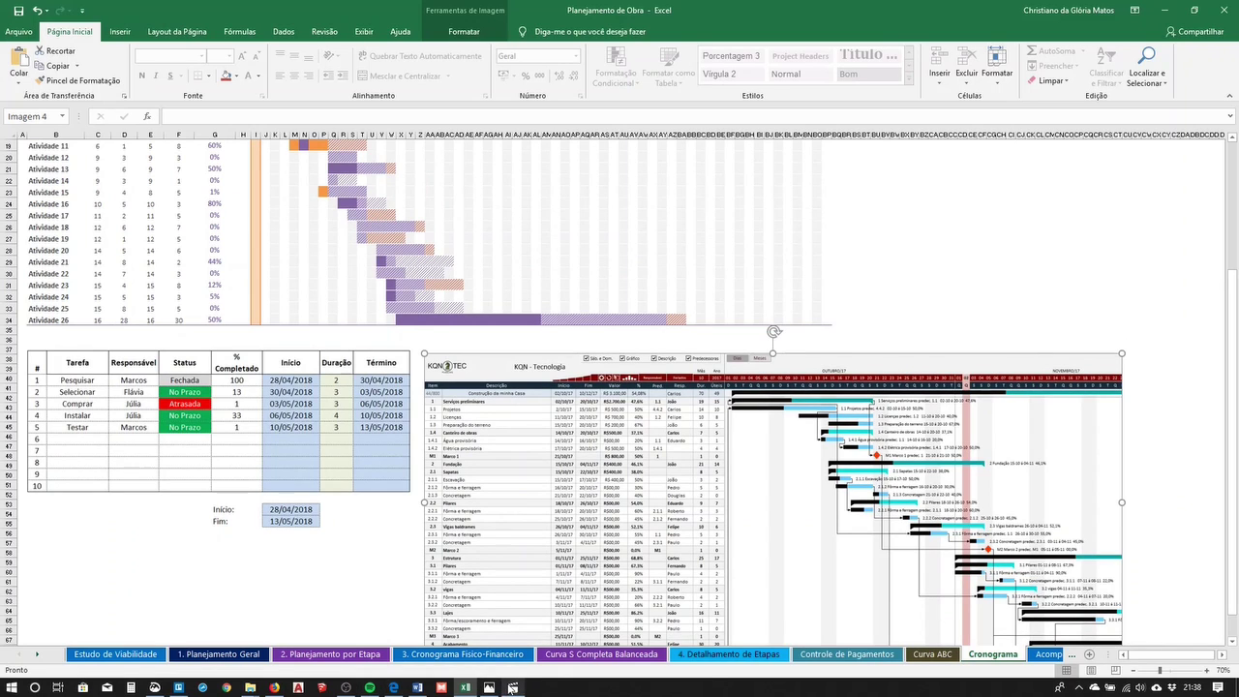
mouse_move(513, 690)
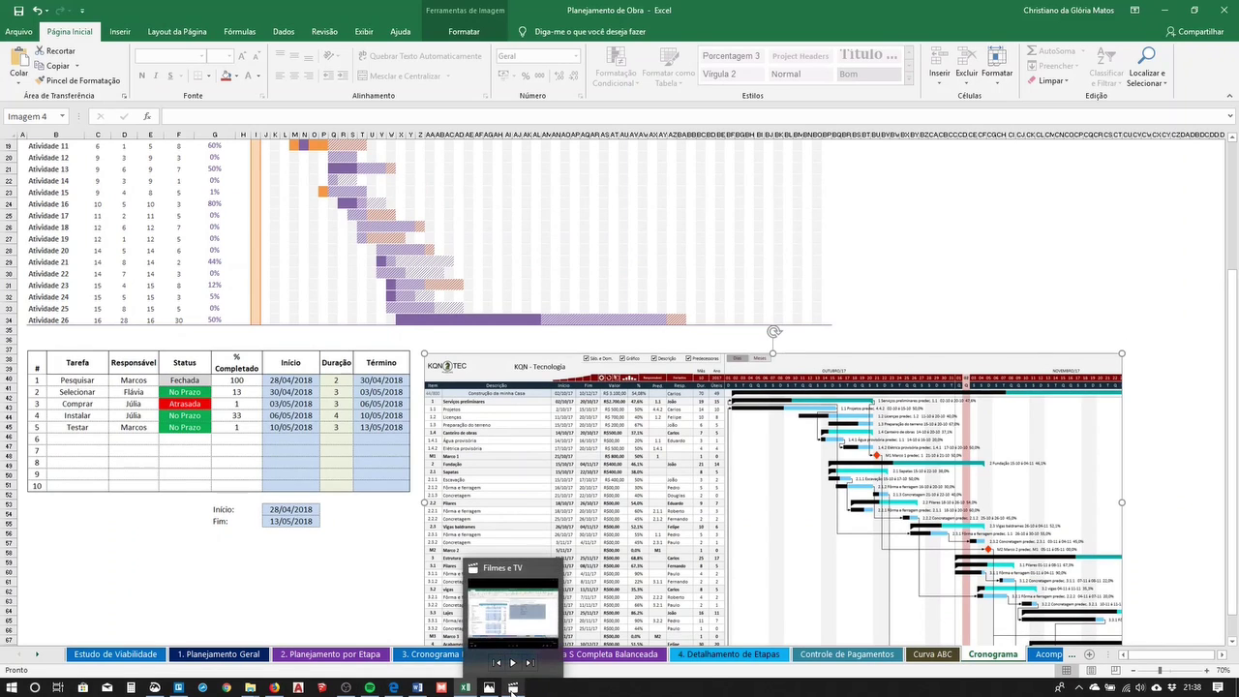